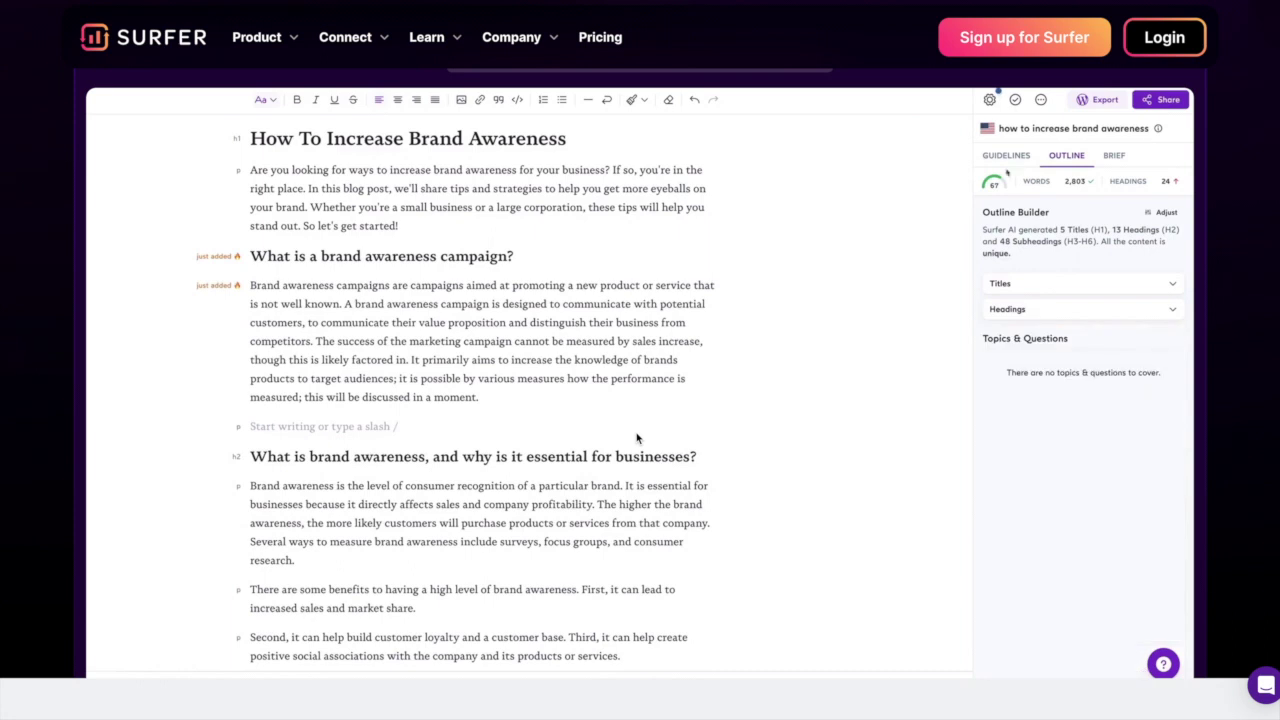
Let ChatGPT finish the pickleball paddles draft and scroll through its intro and brand entries
{"action": "left_click", "coordinate": [1006, 165]}
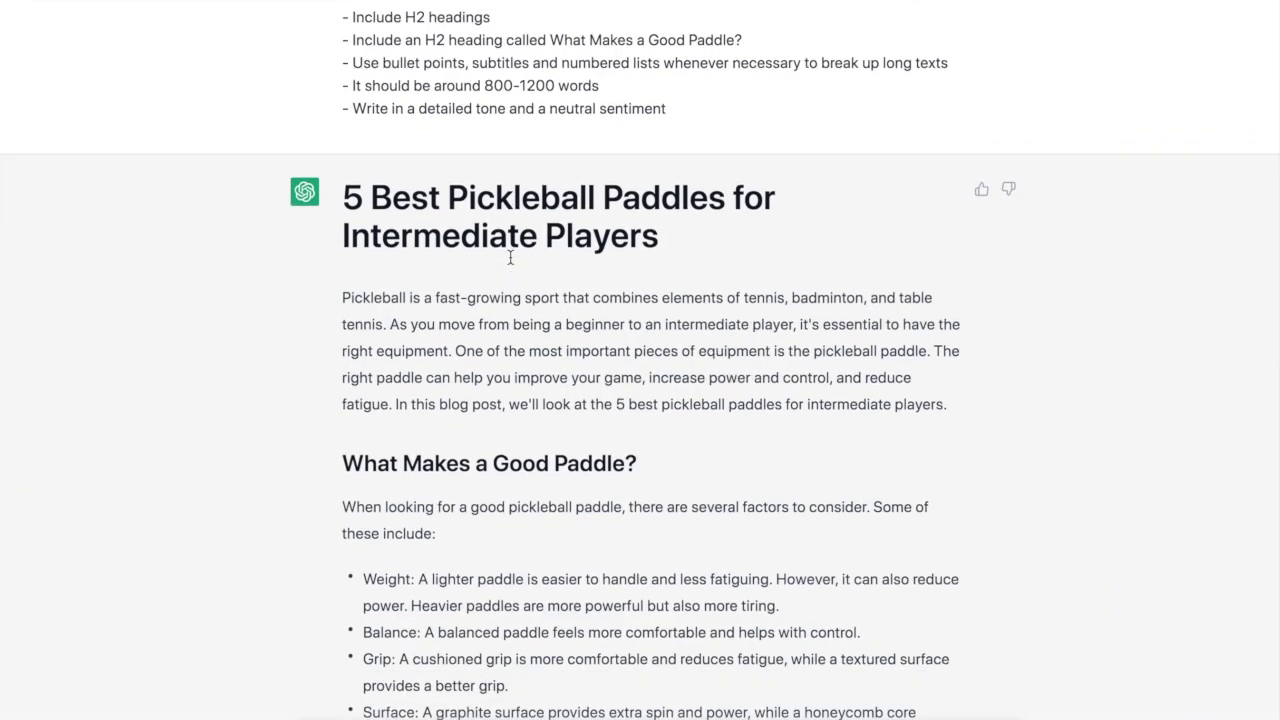
{"action": "scroll", "coordinate": [512, 256], "scroll_direction": "down", "scroll_amount": 3}
{"action": "scroll", "coordinate": [510, 257], "scroll_direction": "down", "scroll_amount": 1}
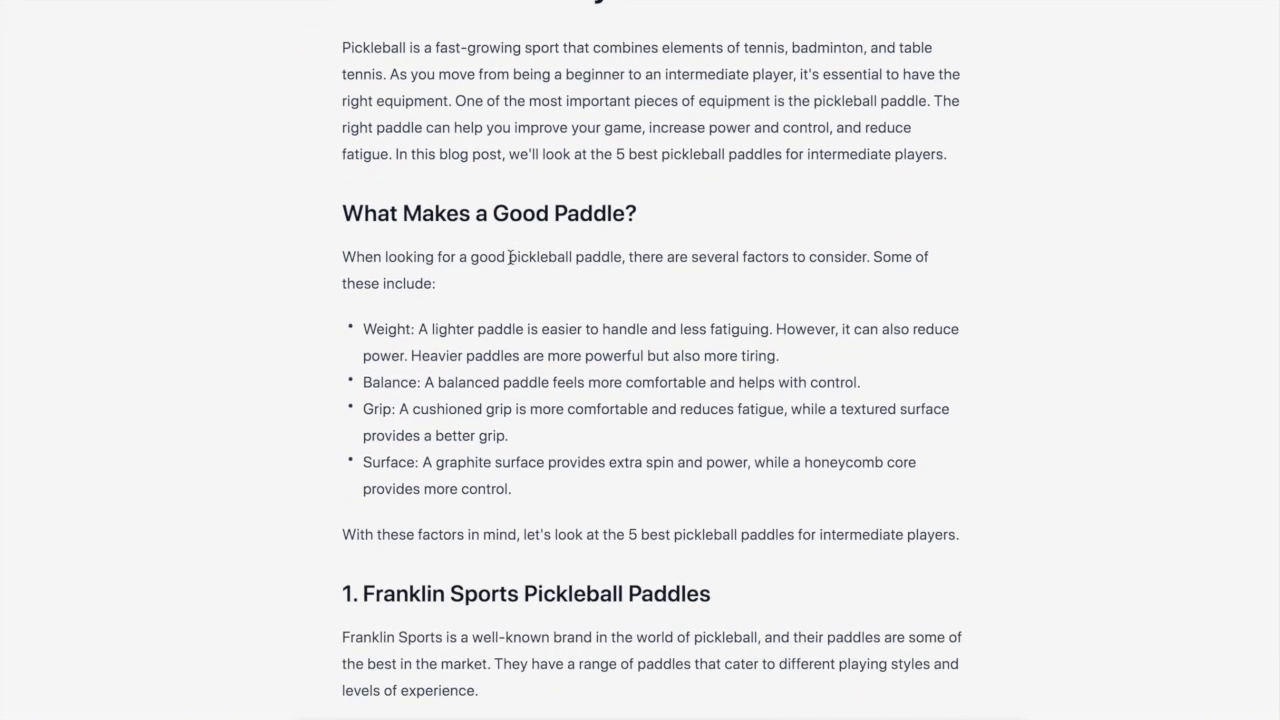
{"action": "scroll", "coordinate": [510, 257], "scroll_direction": "down", "scroll_amount": 1}
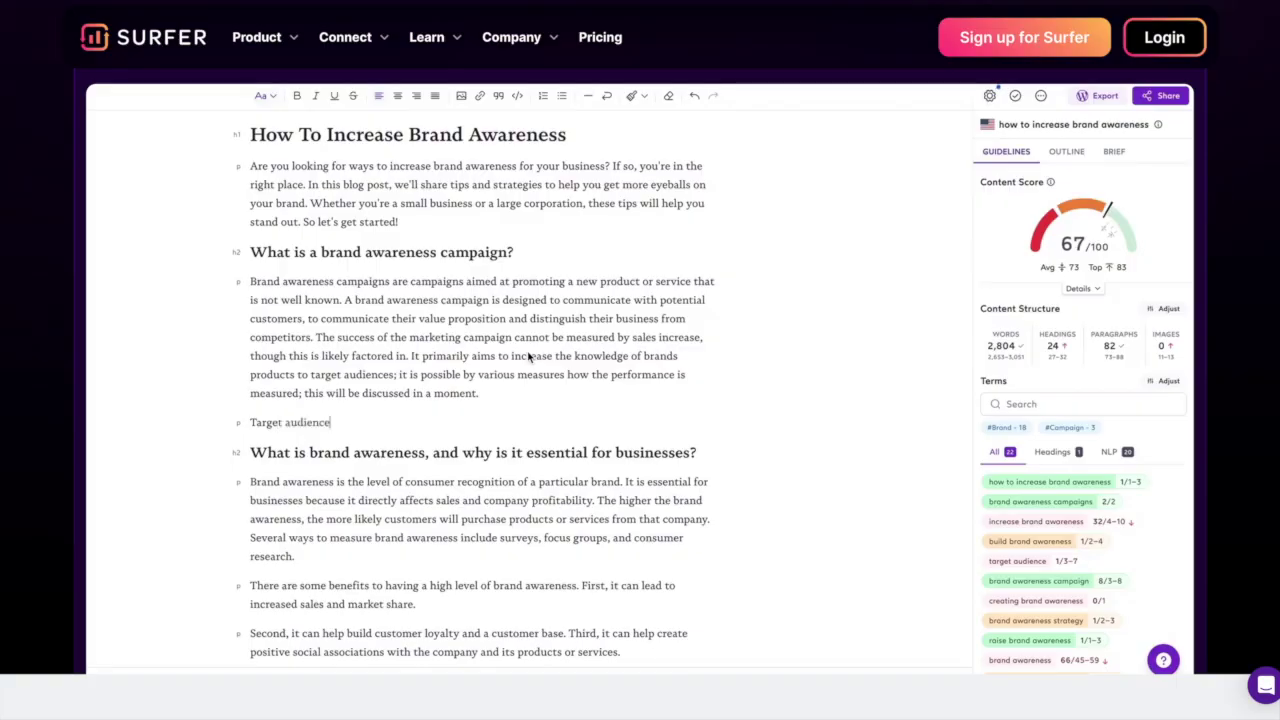
Scroll the Surfer homepage to locate the 'ai writing assistant free' document
{"action": "scroll", "coordinate": [636, 432], "scroll_direction": "up", "scroll_amount": 5}
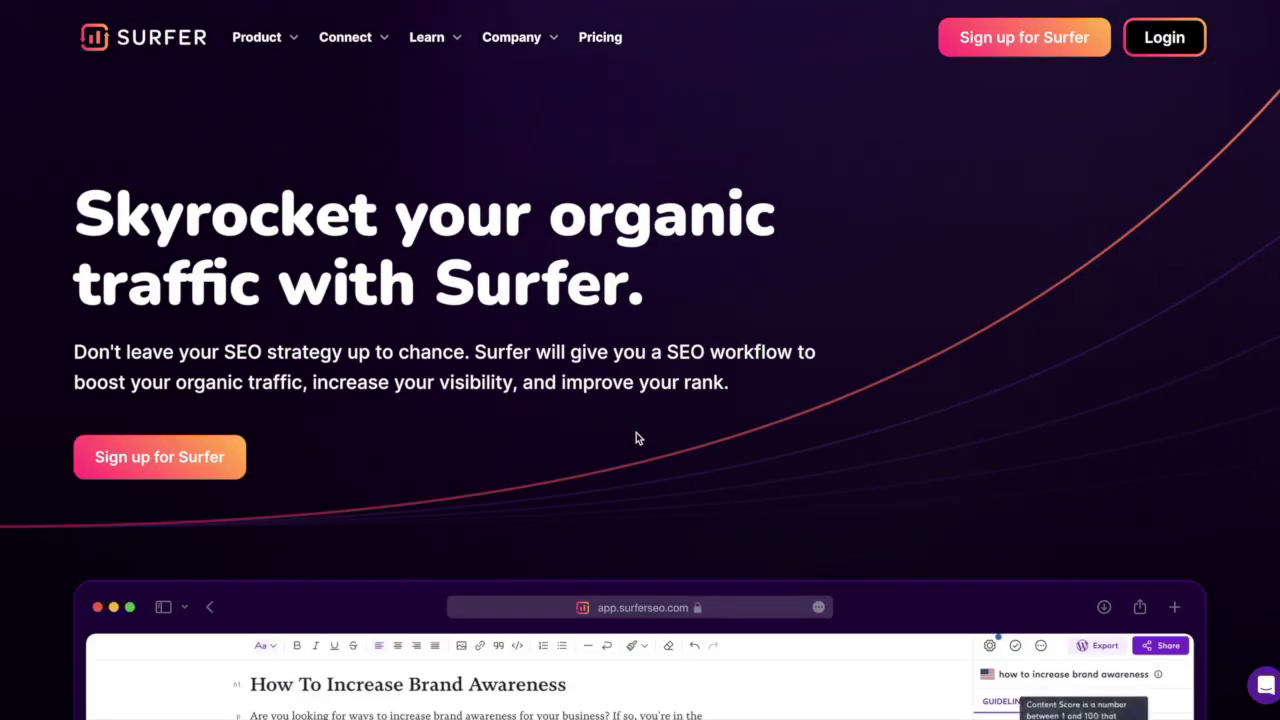
{"action": "scroll", "coordinate": [636, 432], "scroll_direction": "down", "scroll_amount": 5}
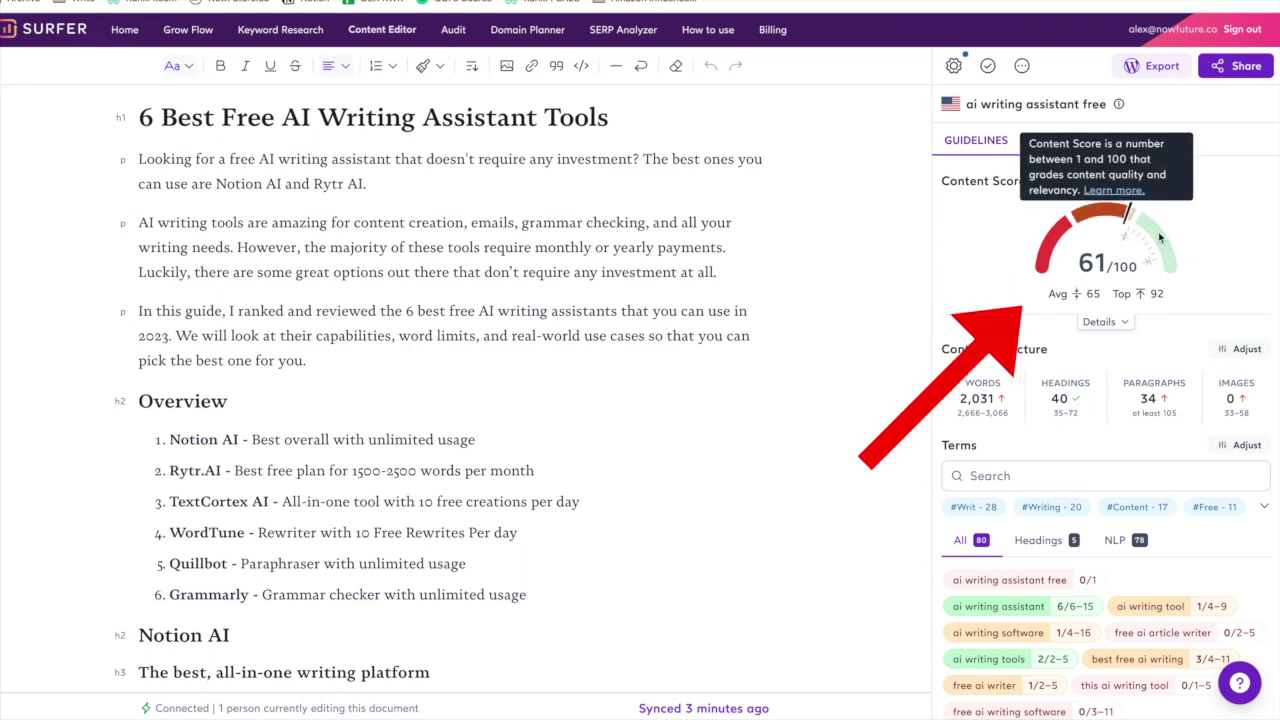
{"action": "scroll", "coordinate": [1173, 243], "scroll_direction": "down", "scroll_amount": 5}
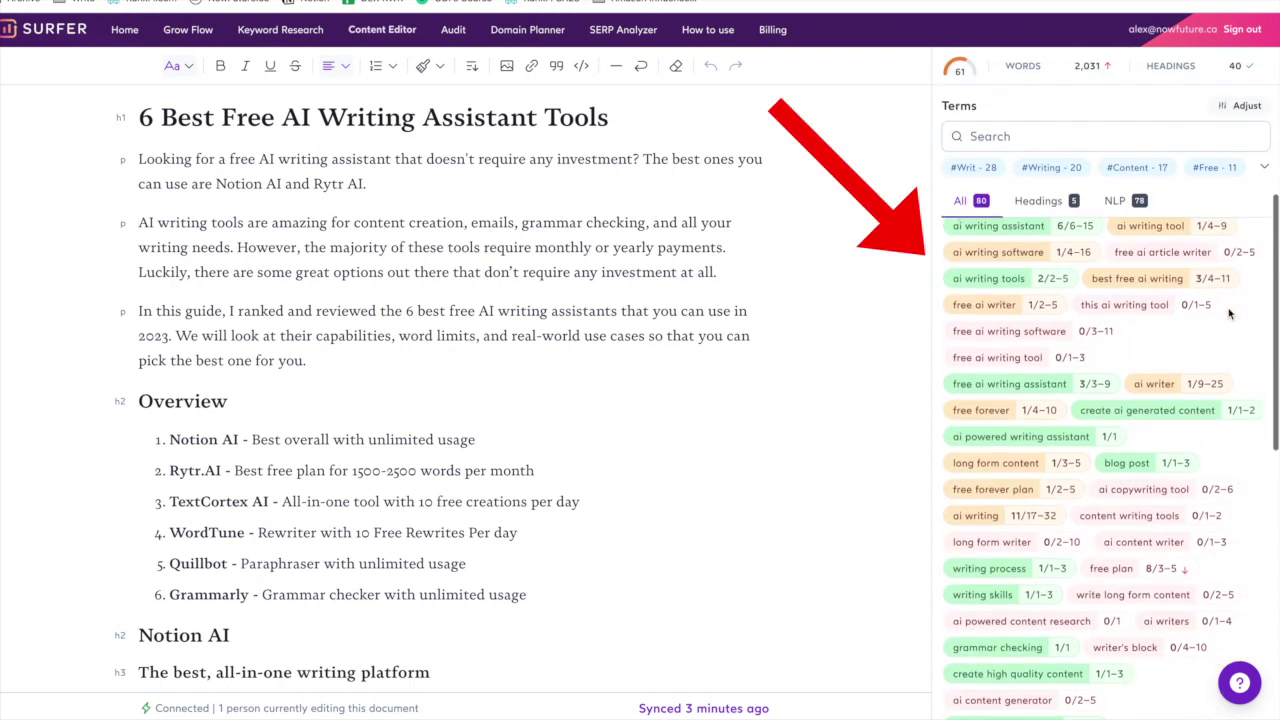
{"action": "scroll", "coordinate": [1051, 416], "scroll_direction": "down", "scroll_amount": 5}
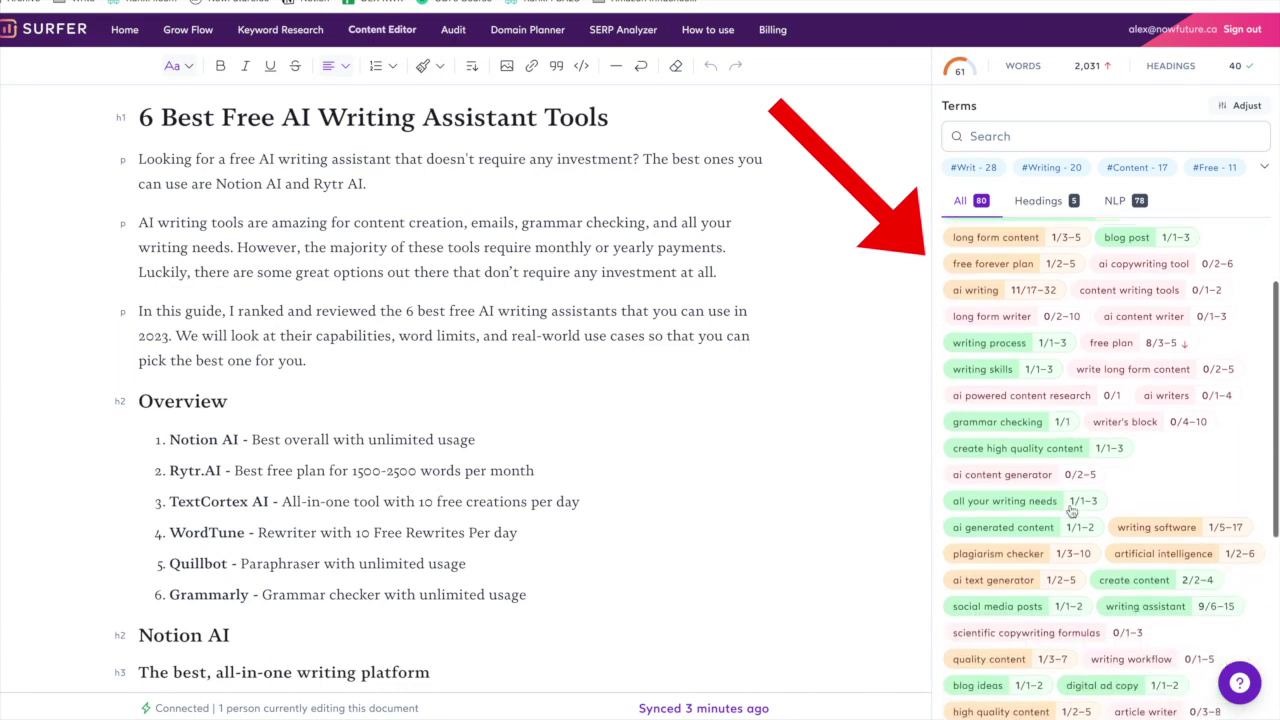
{"action": "scroll", "coordinate": [1071, 510], "scroll_direction": "down", "scroll_amount": 5}
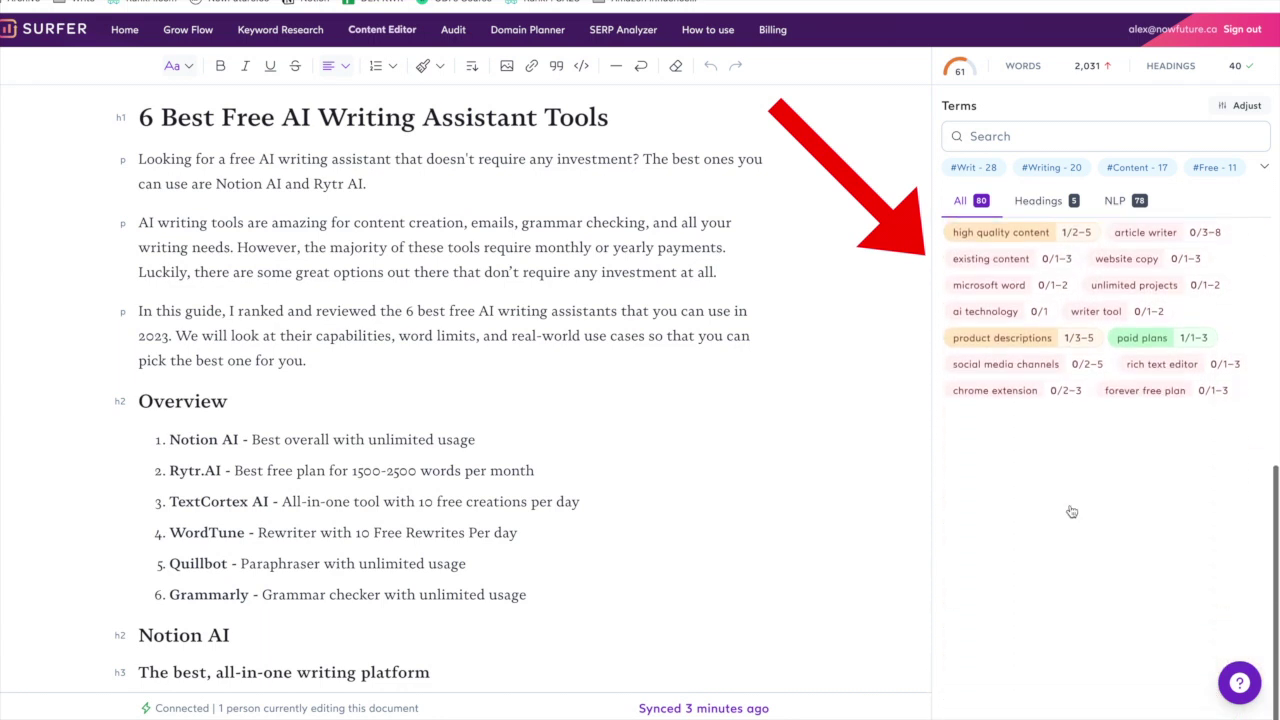
{"action": "mouse_move", "coordinate": [1131, 472]}
{"action": "scroll", "coordinate": [1131, 472], "scroll_direction": "up", "scroll_amount": 1}
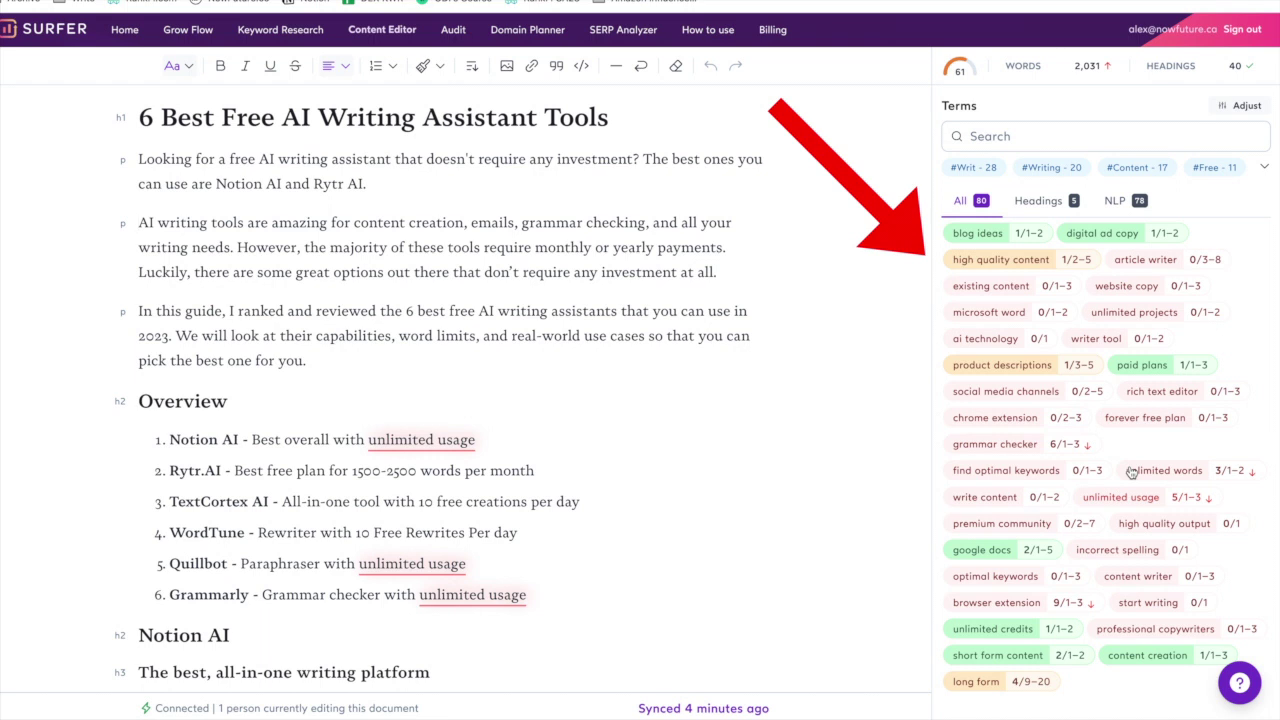
{"action": "left_click_drag", "start_coordinate": [222, 118], "coordinate": [607, 118]}
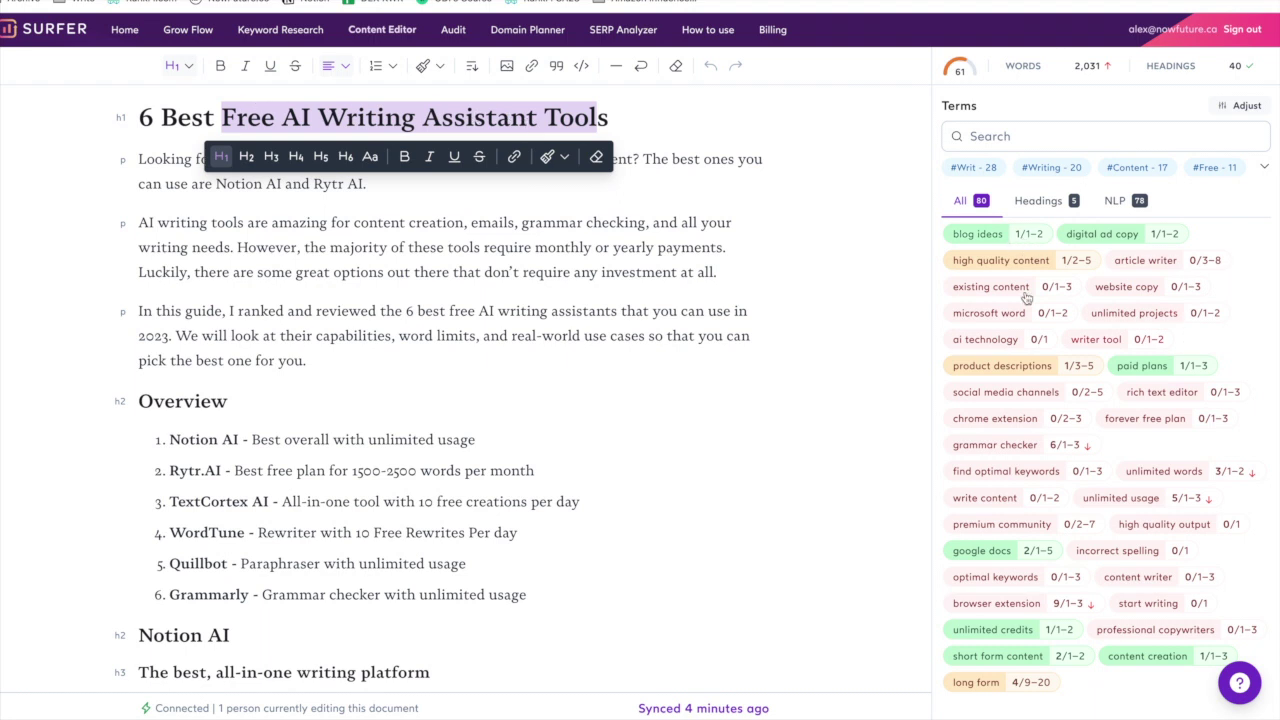
{"action": "scroll", "coordinate": [1178, 604], "scroll_direction": "down", "scroll_amount": 1}
{"action": "scroll", "coordinate": [1160, 520], "scroll_direction": "up", "scroll_amount": 3}
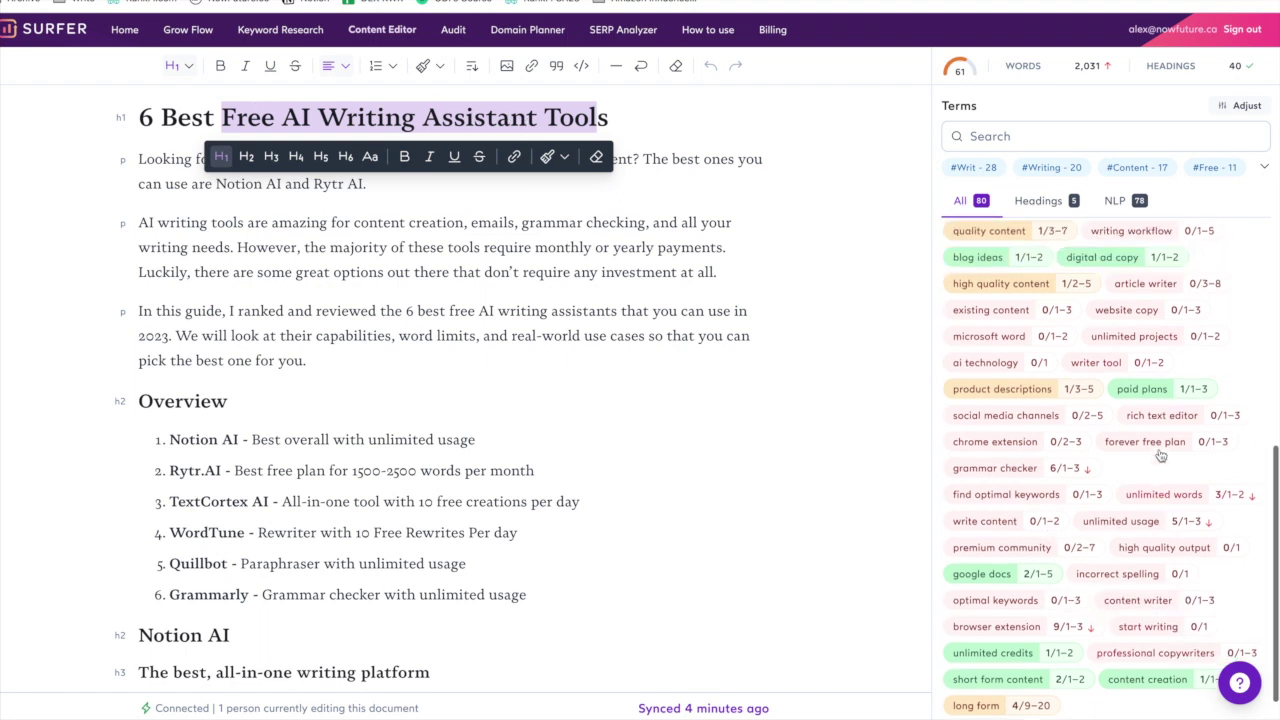
{"action": "scroll", "coordinate": [1160, 456], "scroll_direction": "up", "scroll_amount": 10}
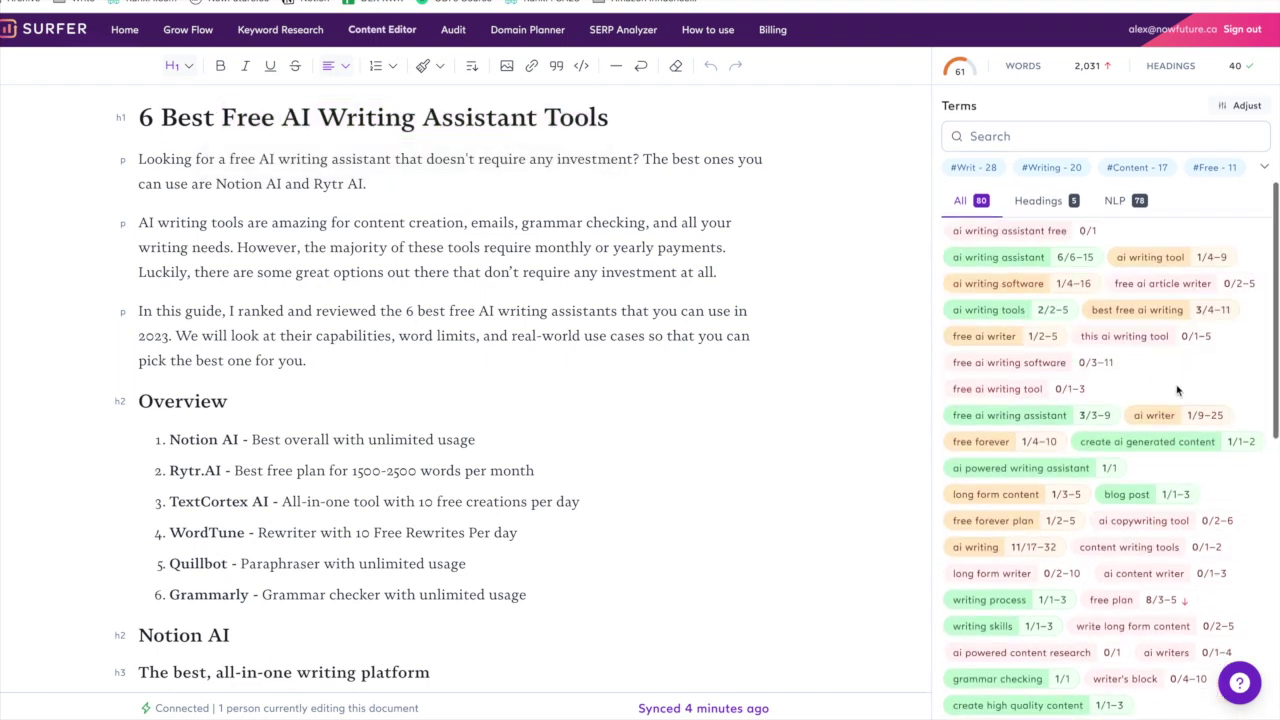
{"action": "scroll", "coordinate": [1177, 390], "scroll_direction": "down", "scroll_amount": 4}
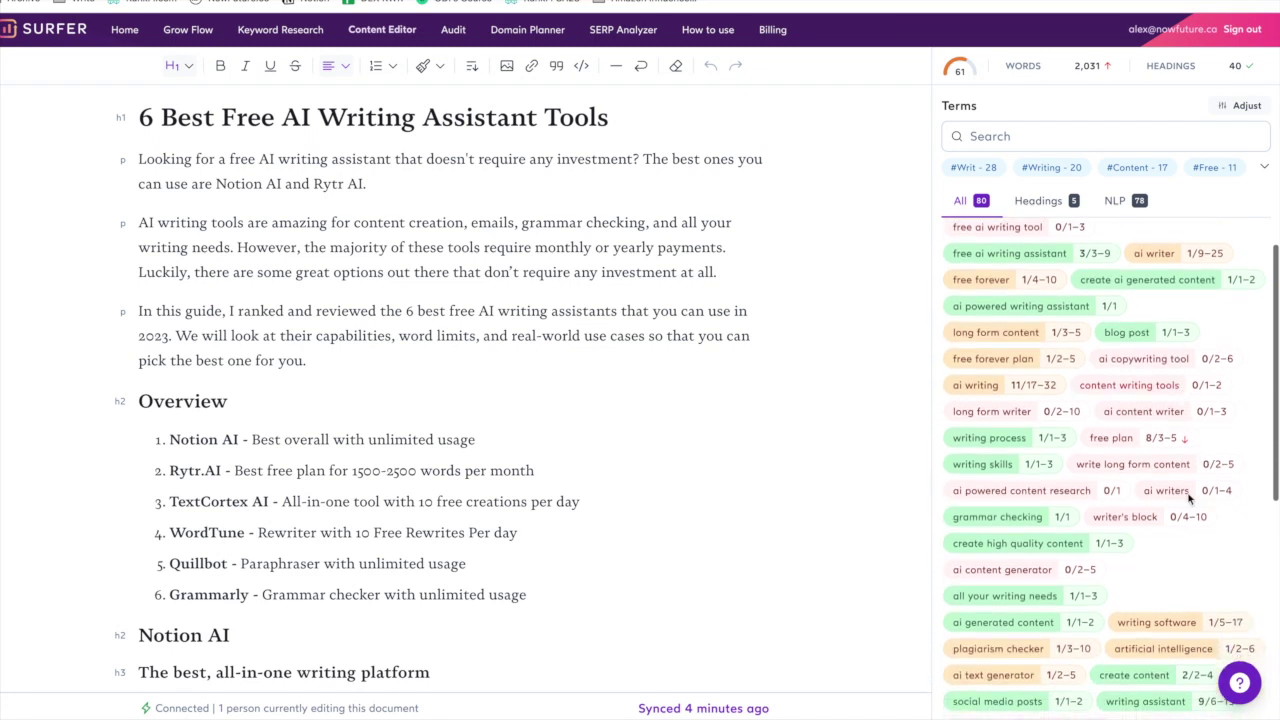
{"action": "scroll", "coordinate": [1177, 537], "scroll_direction": "down", "scroll_amount": 3}
{"action": "scroll", "coordinate": [1177, 537], "scroll_direction": "down", "scroll_amount": 3}
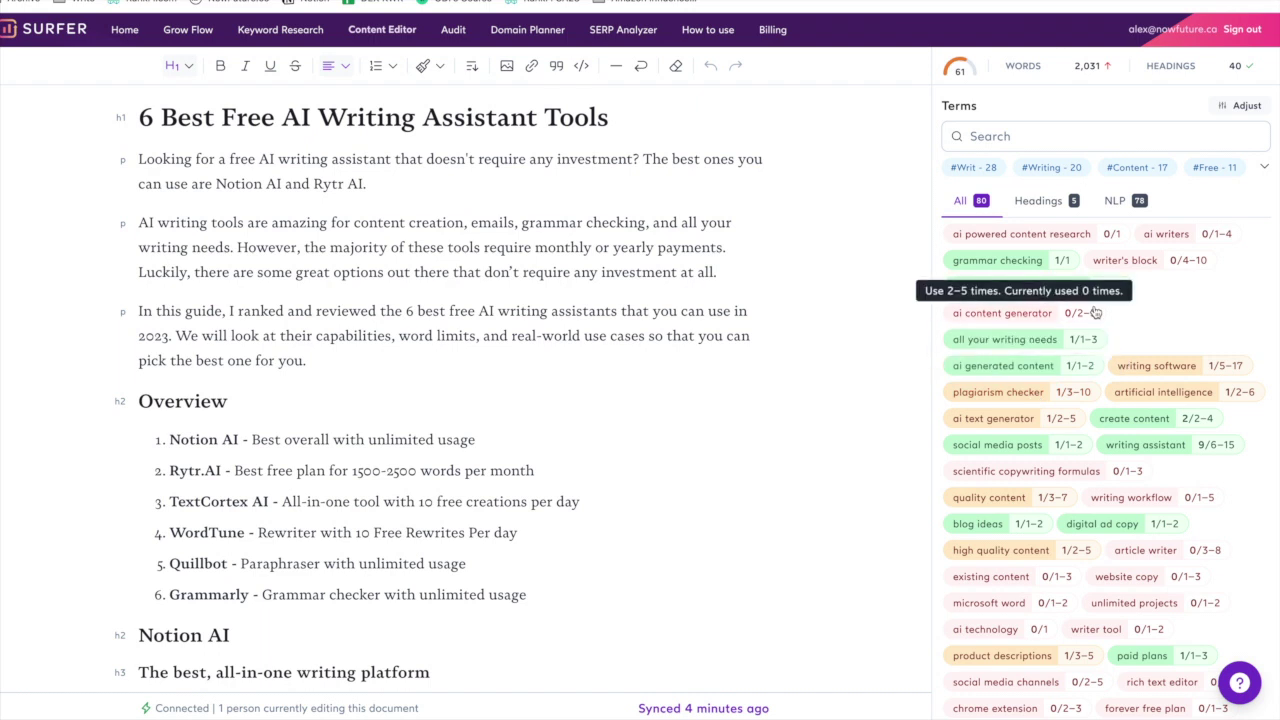
{"action": "scroll", "coordinate": [1100, 571], "scroll_direction": "down", "scroll_amount": 5}
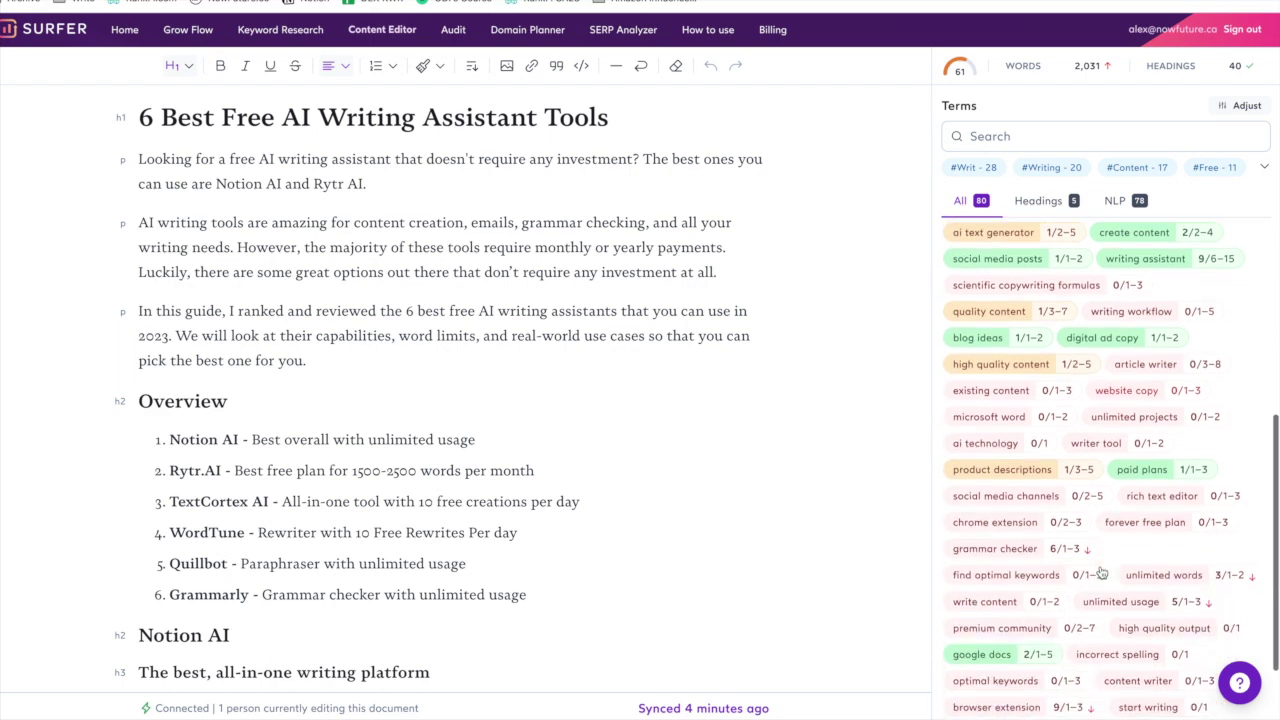
{"action": "left_click", "coordinate": [1045, 201]}
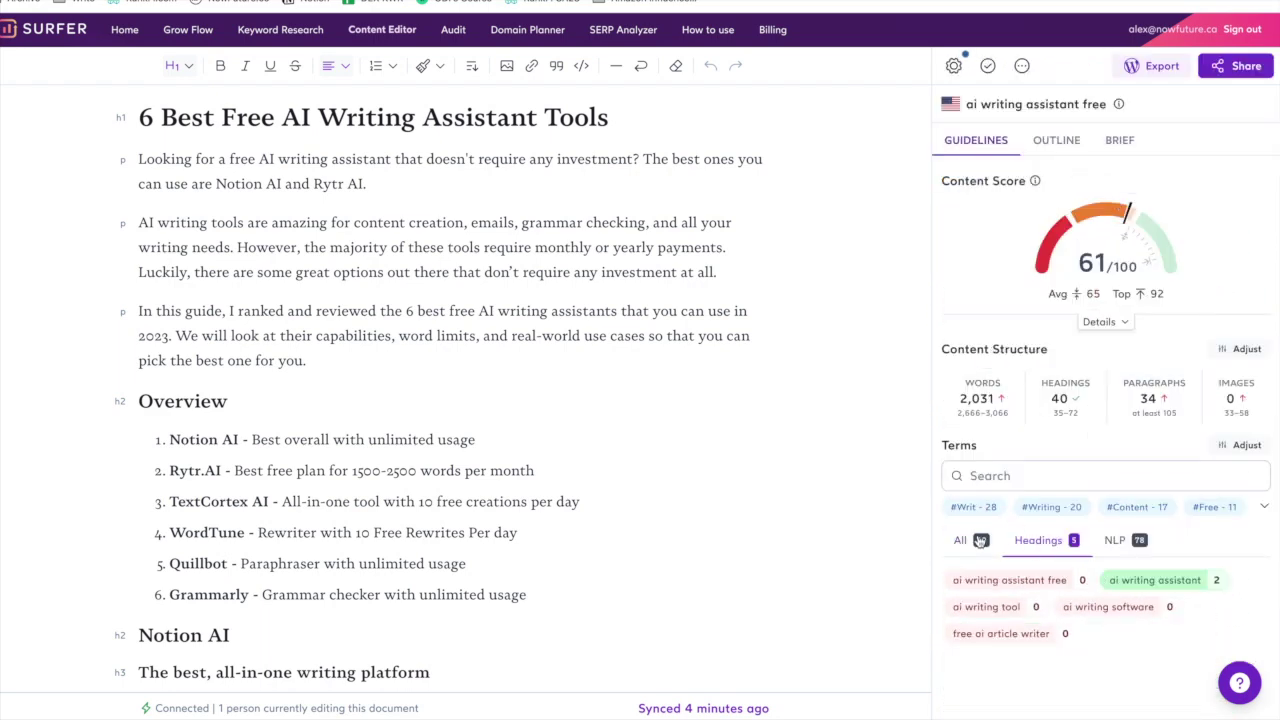
{"action": "left_click", "coordinate": [979, 540]}
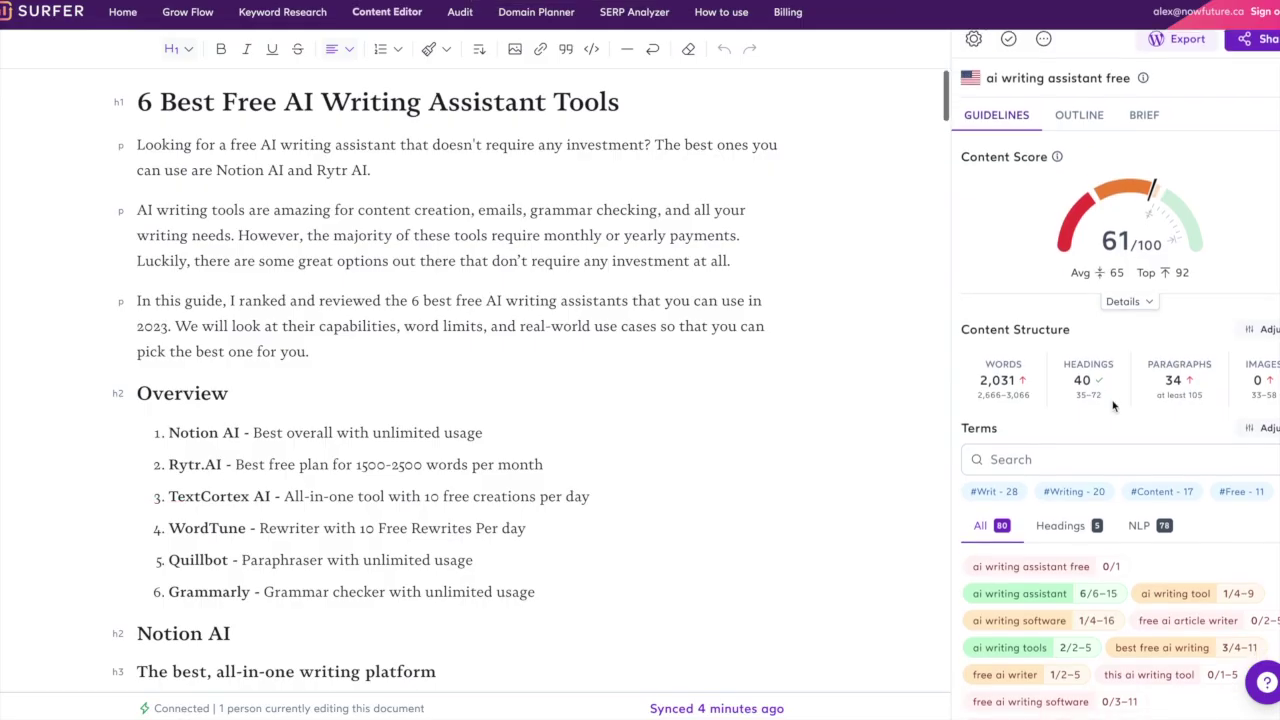
{"action": "scroll", "coordinate": [1114, 403], "scroll_direction": "down", "scroll_amount": 3}
{"action": "scroll", "coordinate": [1114, 403], "scroll_direction": "down", "scroll_amount": 3}
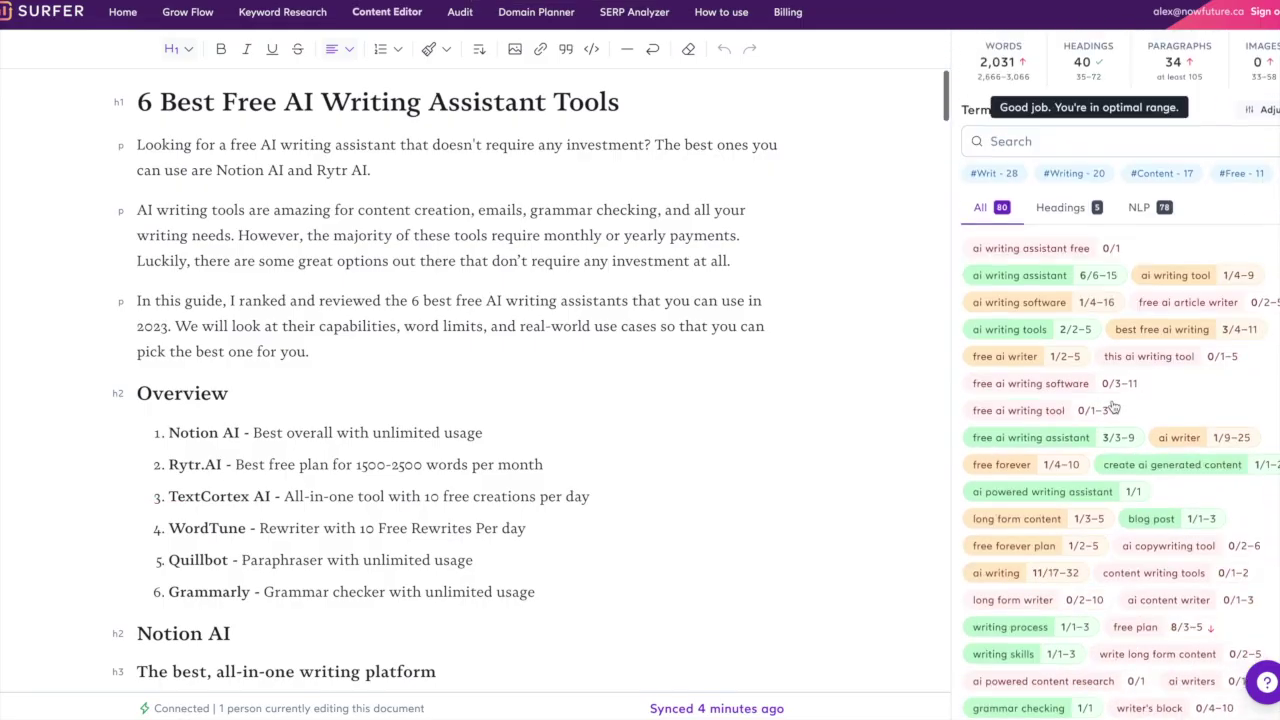
{"action": "scroll", "coordinate": [1236, 348], "scroll_direction": "down", "scroll_amount": 2}
{"action": "scroll", "coordinate": [980, 220], "scroll_direction": "up", "scroll_amount": 2}
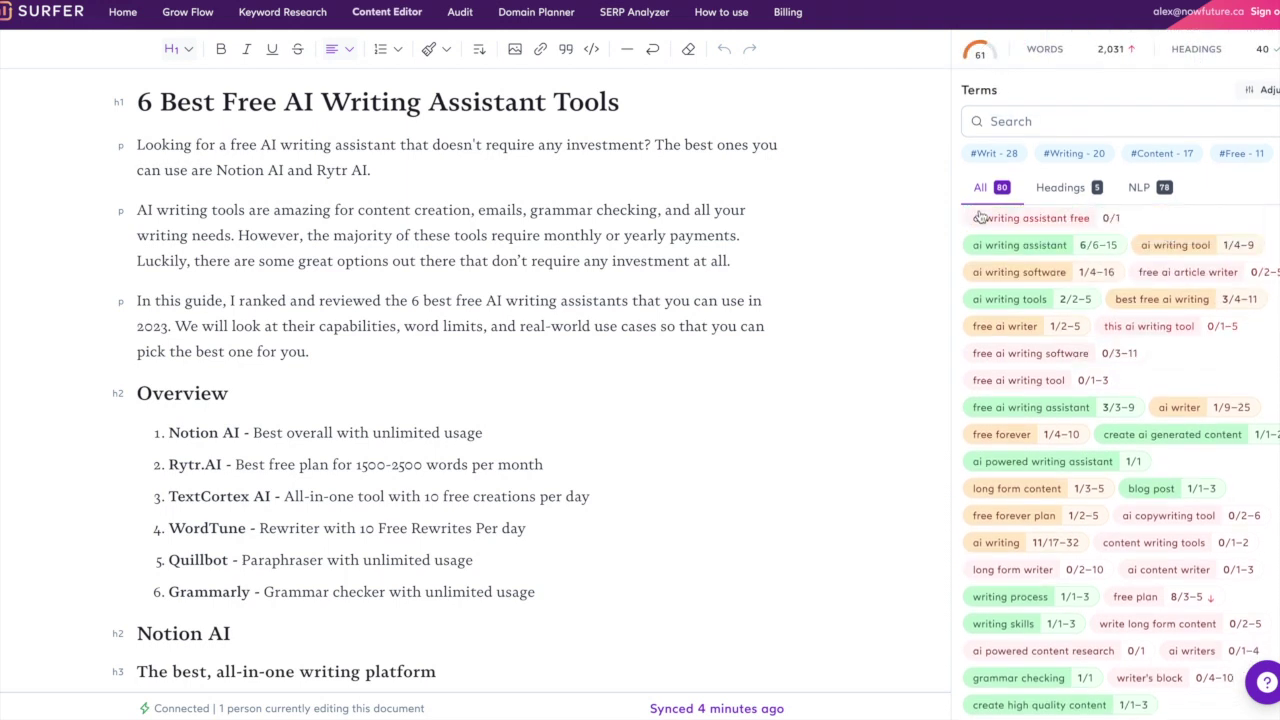
{"action": "scroll", "coordinate": [1148, 533], "scroll_direction": "down", "scroll_amount": 2}
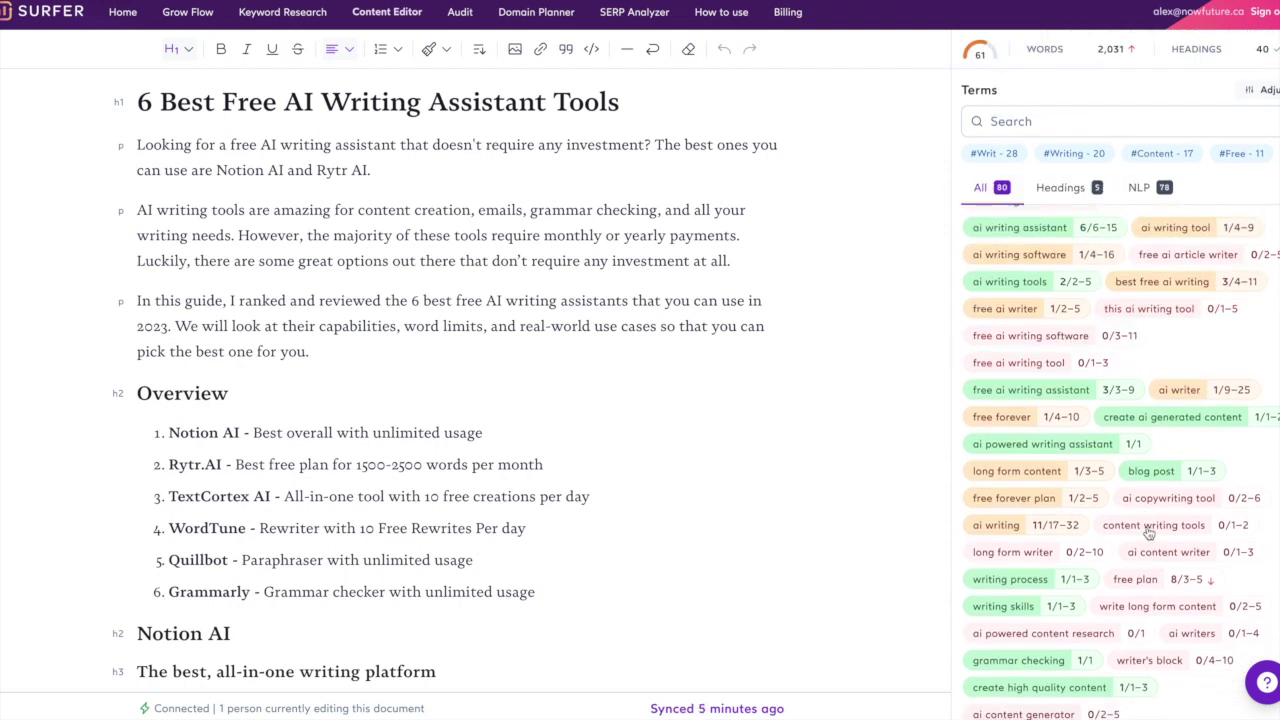
{"action": "scroll", "coordinate": [1148, 533], "scroll_direction": "down", "scroll_amount": 9}
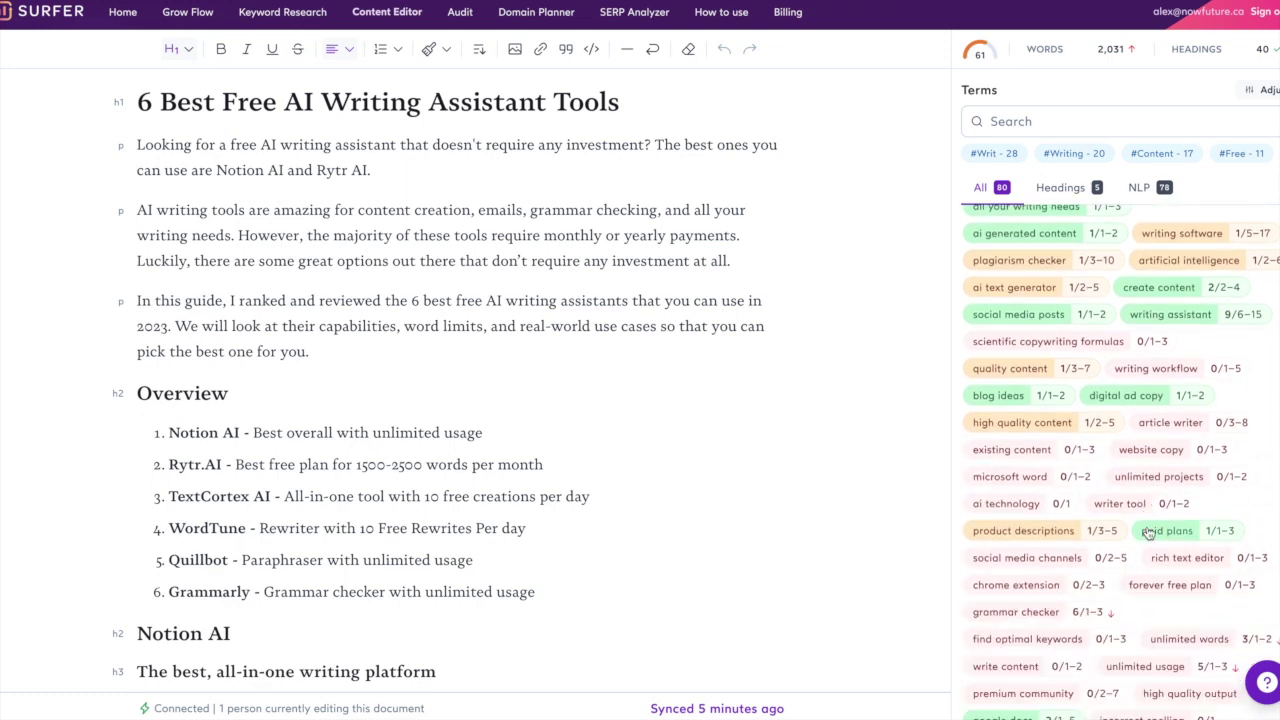
{"action": "scroll", "coordinate": [1066, 364], "scroll_direction": "up", "scroll_amount": 15}
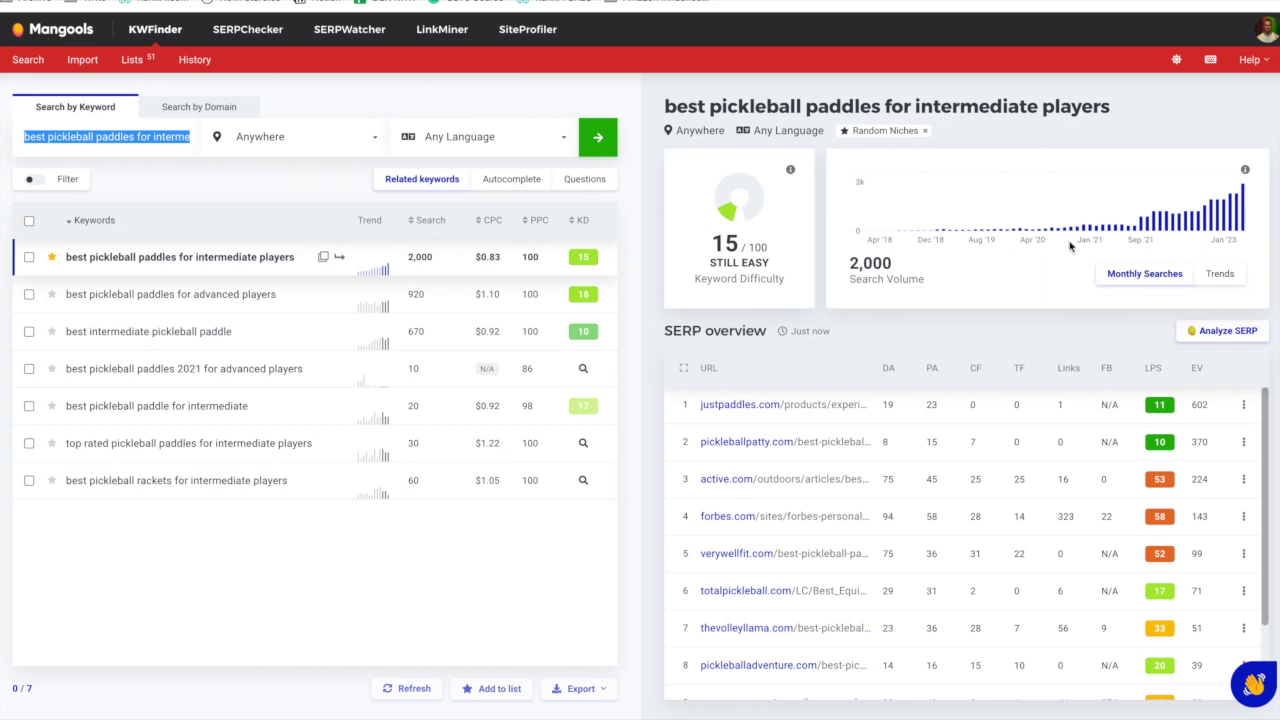
Copy the keyword 'best pickleball paddles for intermediate players' from KWFinder
{"action": "mouse_move", "coordinate": [1242, 213]}
{"action": "key", "text": "ctrl+c"}
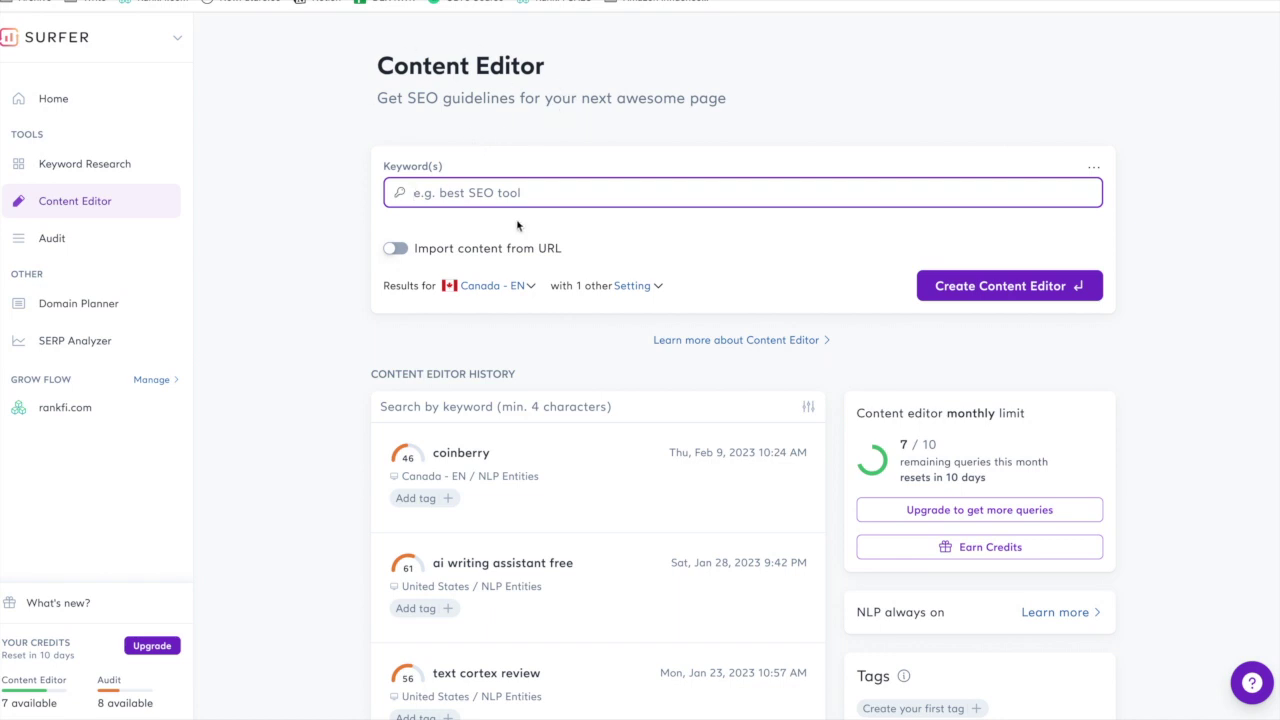
Create a Content Editor for the pasted pickleball paddles keyword with results set to United States
{"action": "key", "text": "ctrl+v"}
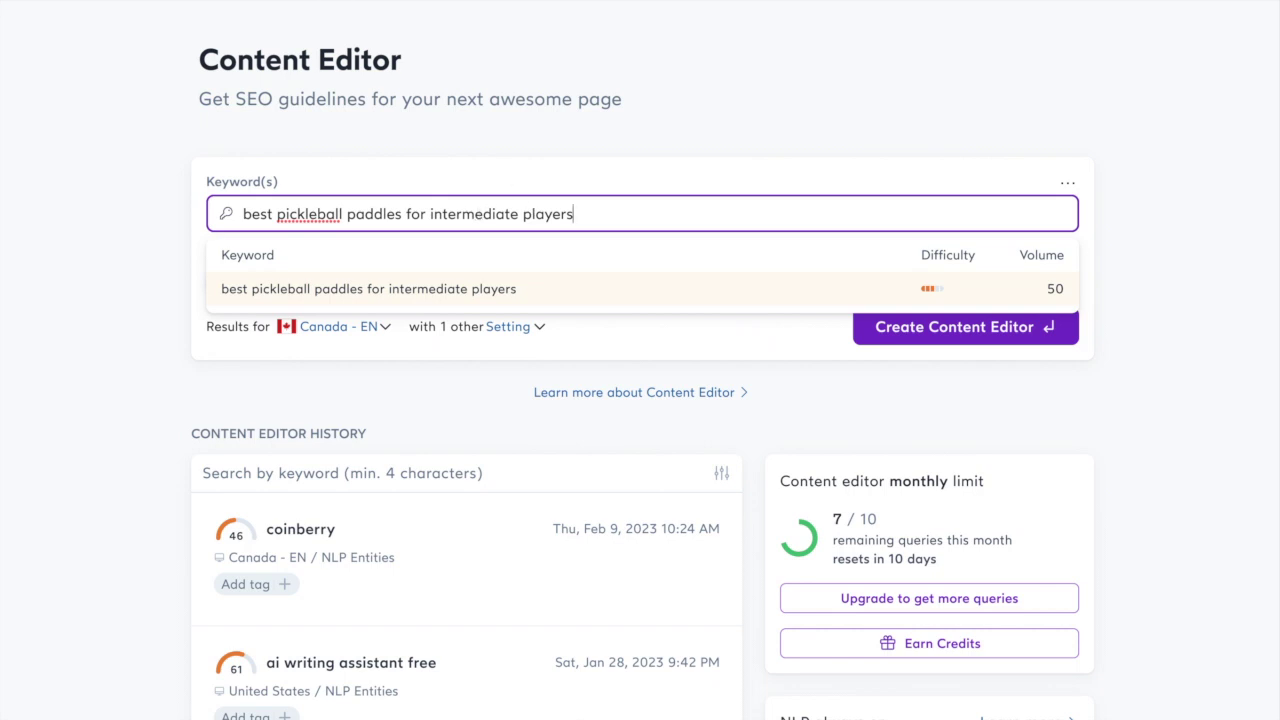
{"action": "key", "text": "Return"}
{"action": "left_click", "coordinate": [346, 336]}
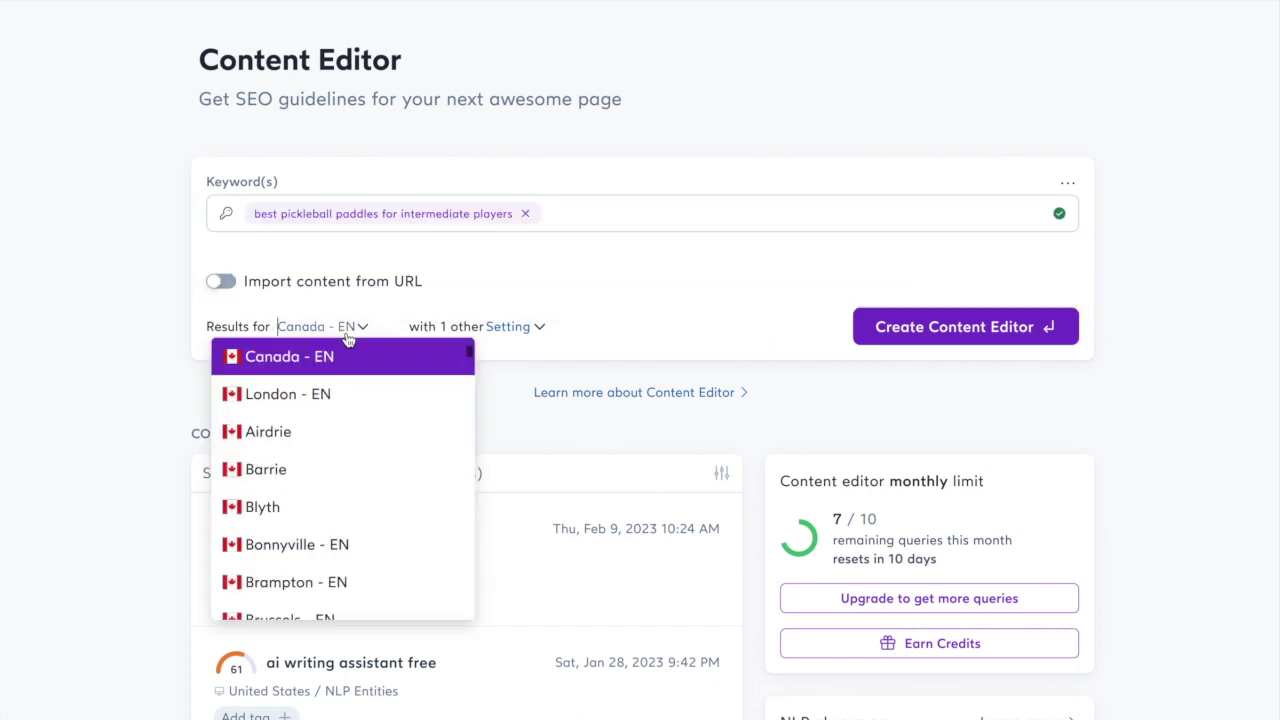
{"action": "type", "text": "unite"}
{"action": "left_click", "coordinate": [292, 507]}
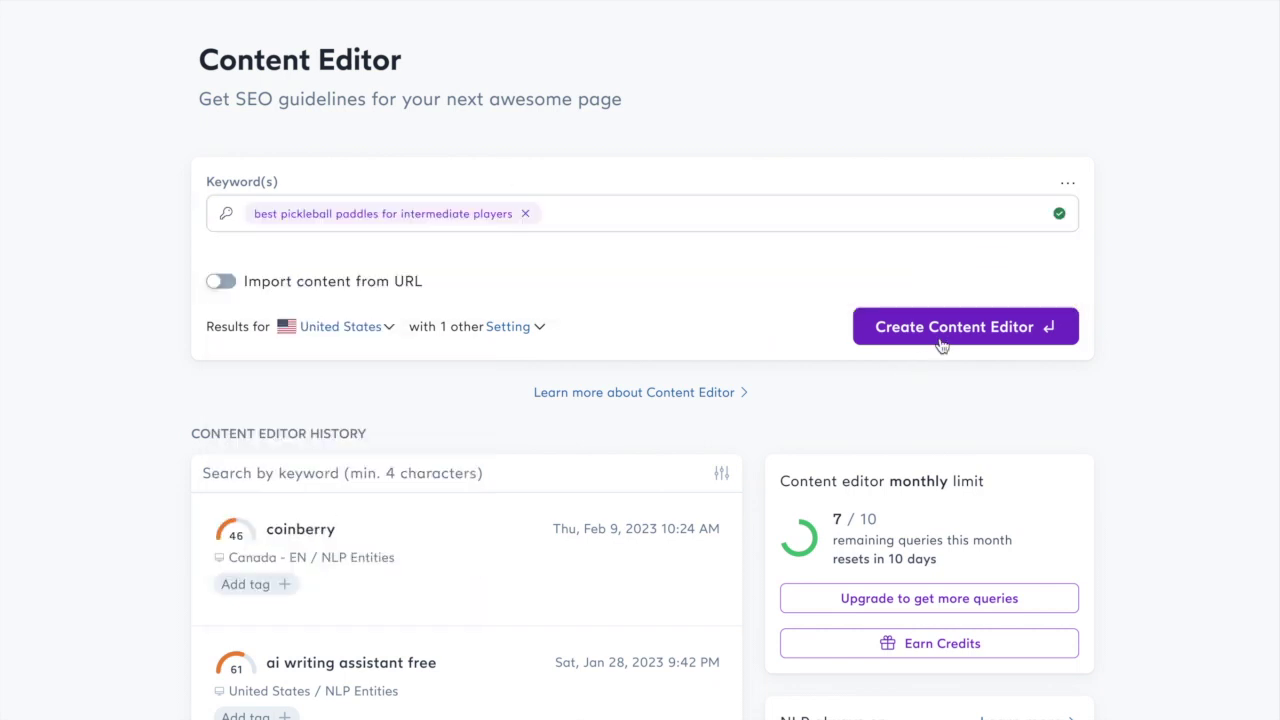
{"action": "left_click", "coordinate": [952, 342]}
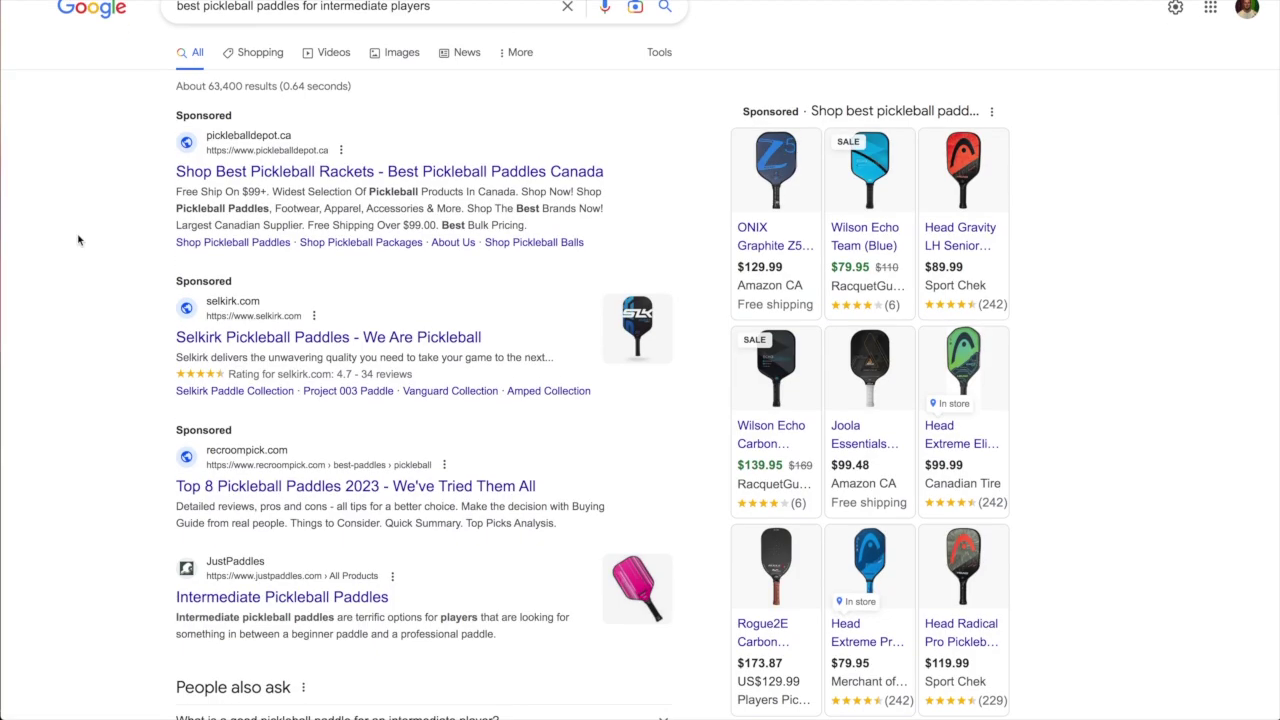
{"action": "scroll", "coordinate": [80, 240], "scroll_direction": "down", "scroll_amount": 3}
{"action": "scroll", "coordinate": [78, 240], "scroll_direction": "up", "scroll_amount": 3}
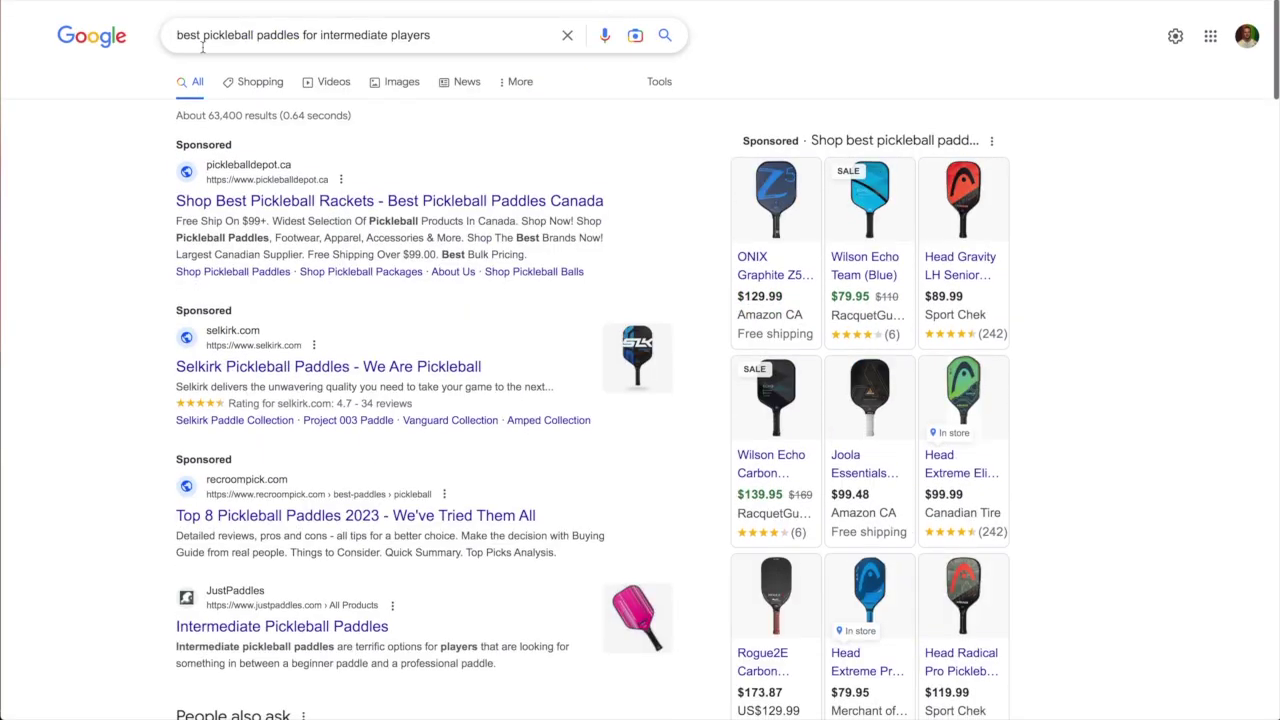
{"action": "scroll", "coordinate": [119, 256], "scroll_direction": "down", "scroll_amount": 8}
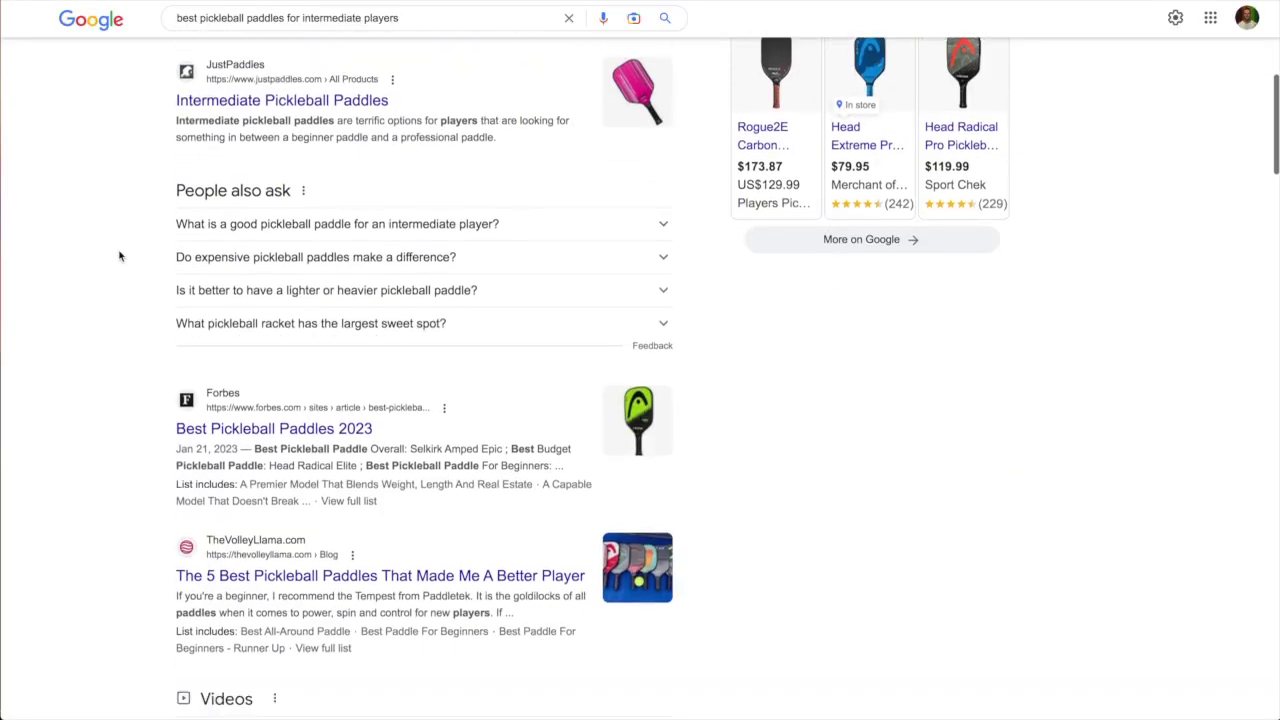
{"action": "scroll", "coordinate": [120, 254], "scroll_direction": "down", "scroll_amount": 2}
{"action": "scroll", "coordinate": [120, 254], "scroll_direction": "up", "scroll_amount": 1}
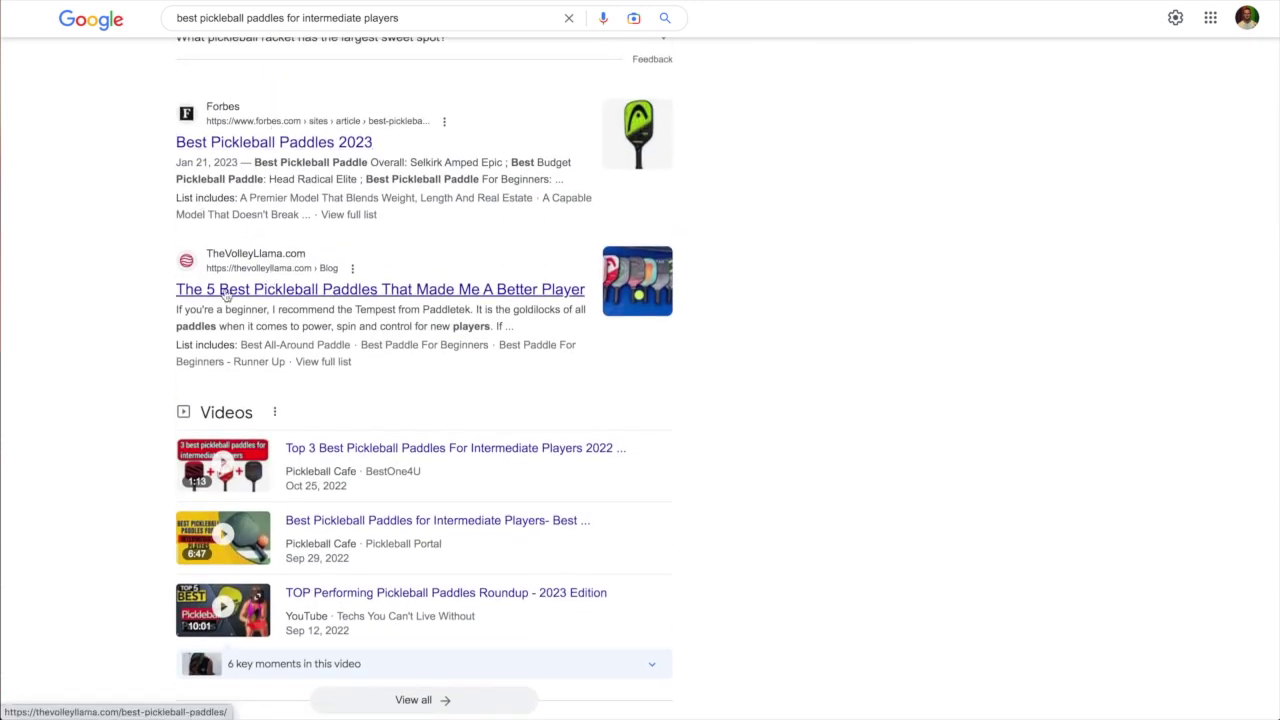
{"action": "scroll", "coordinate": [100, 423], "scroll_direction": "down", "scroll_amount": 10}
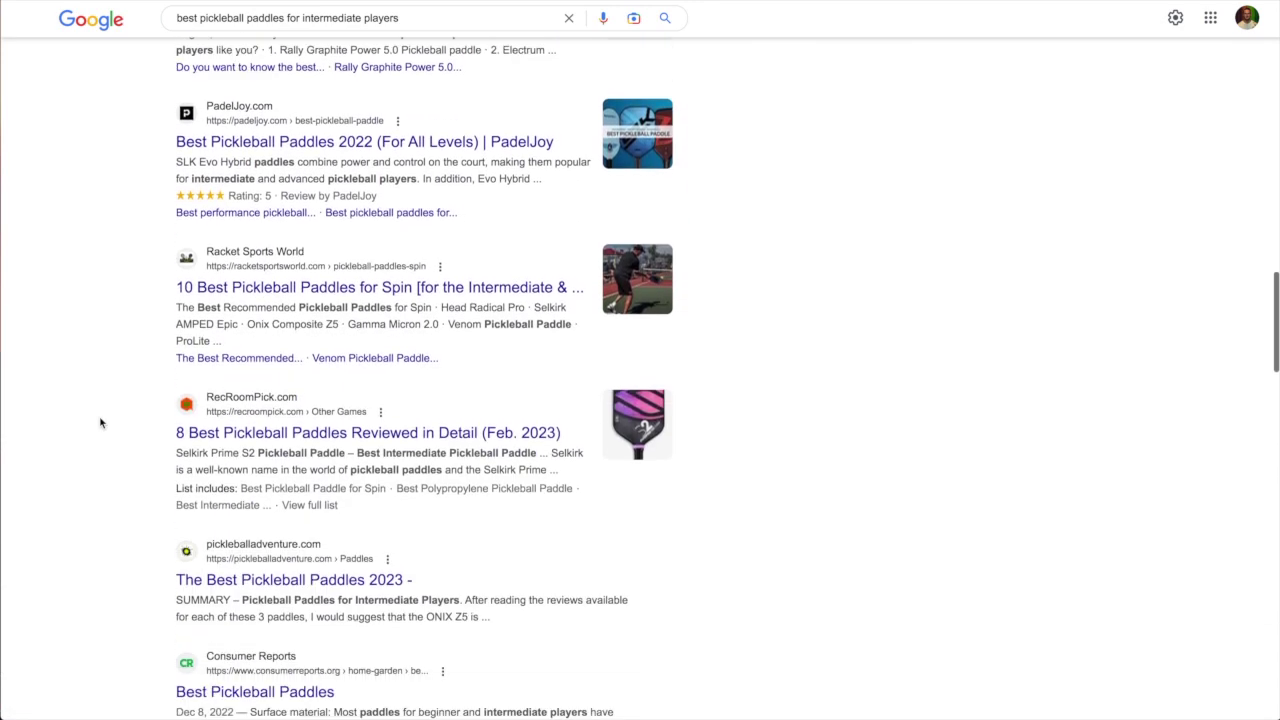
{"action": "scroll", "coordinate": [870, 263], "scroll_direction": "up", "scroll_amount": 5}
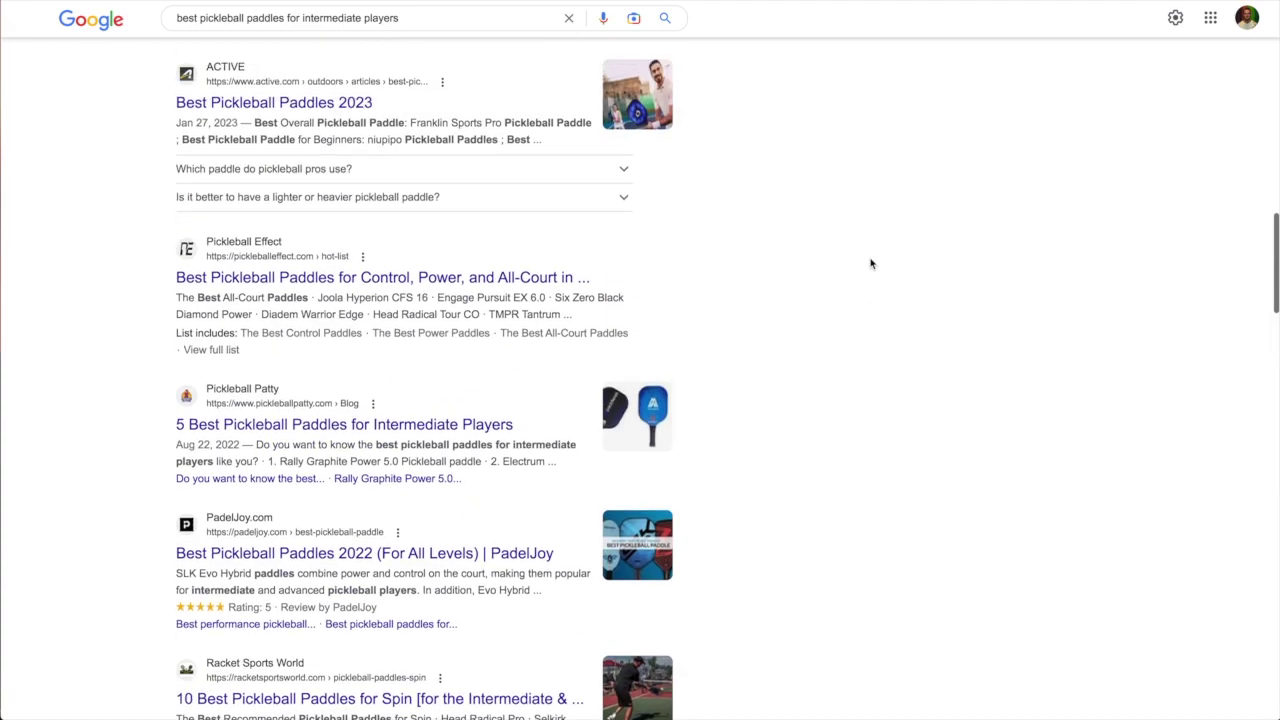
{"action": "scroll", "coordinate": [870, 263], "scroll_direction": "up", "scroll_amount": 10}
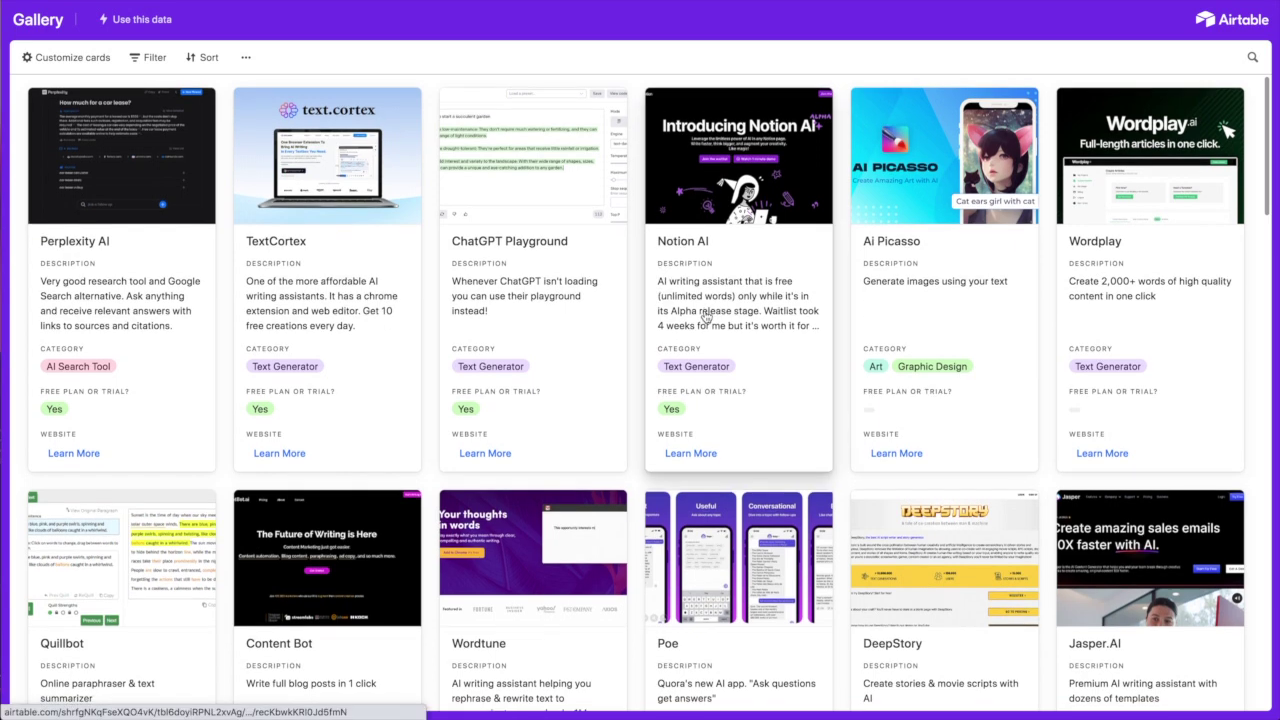
{"action": "scroll", "coordinate": [705, 315], "scroll_direction": "down", "scroll_amount": 2}
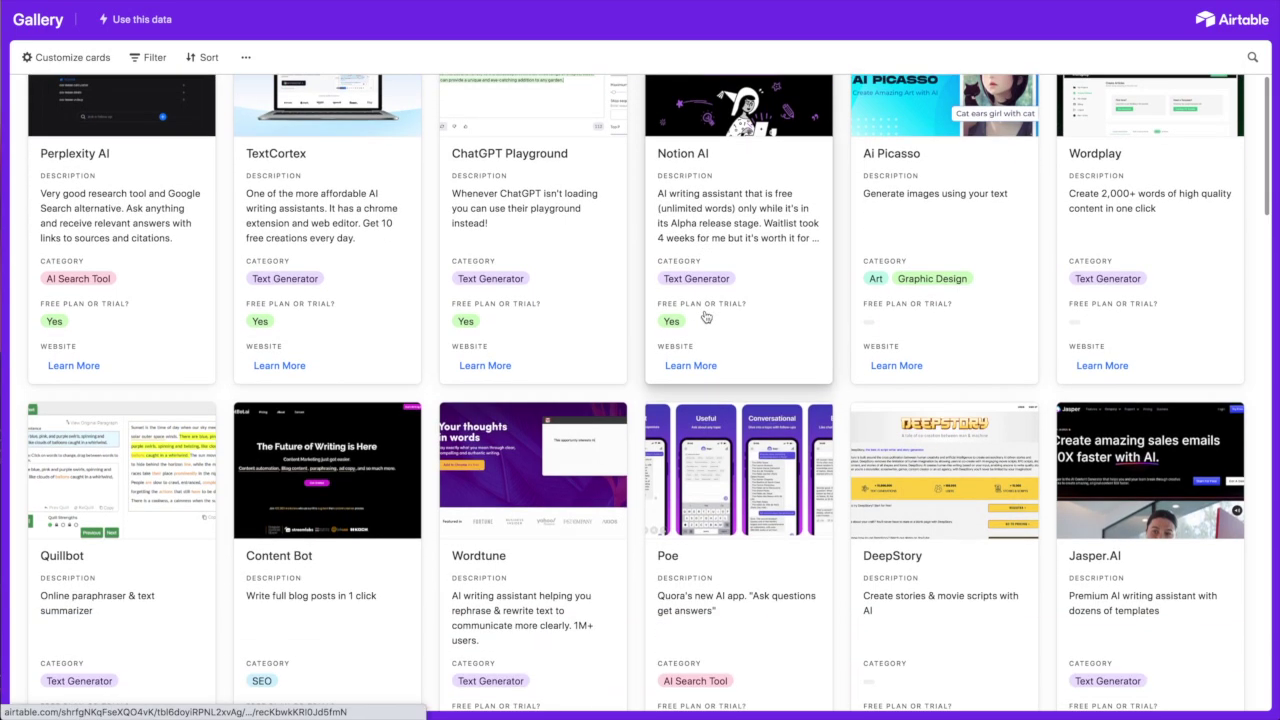
{"action": "scroll", "coordinate": [705, 316], "scroll_direction": "up", "scroll_amount": 2}
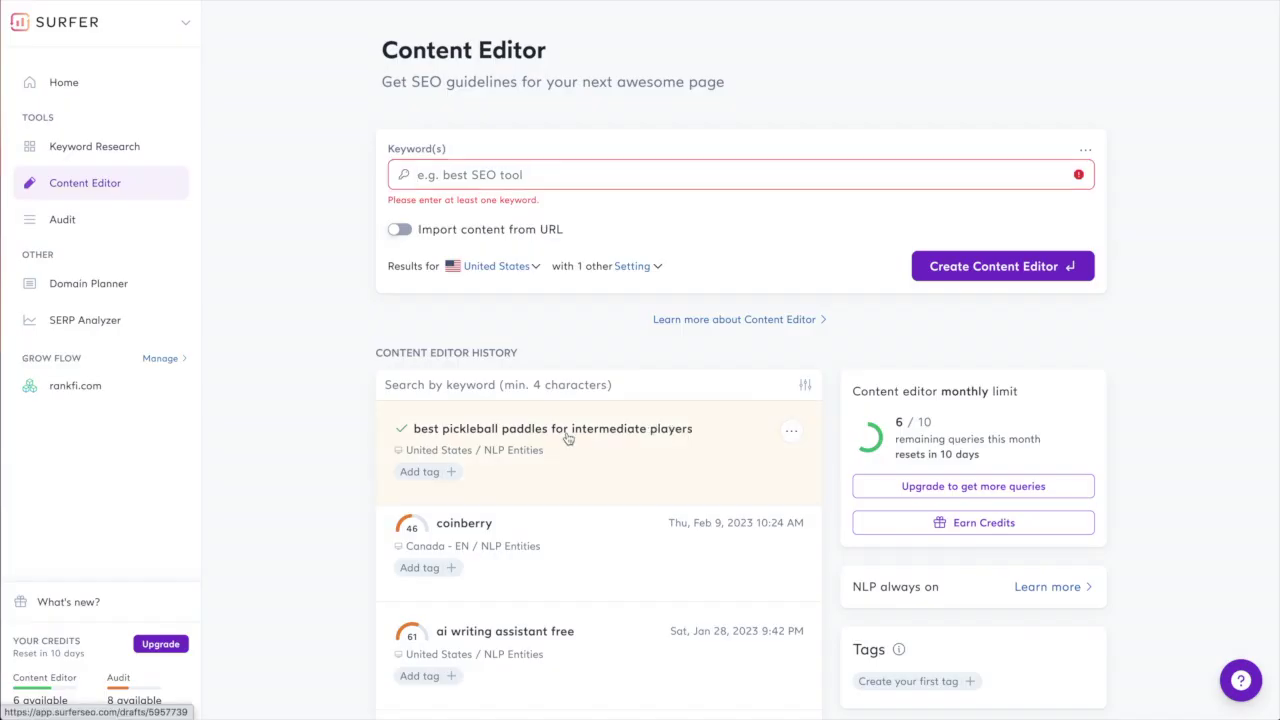
{"action": "left_click", "coordinate": [583, 432]}
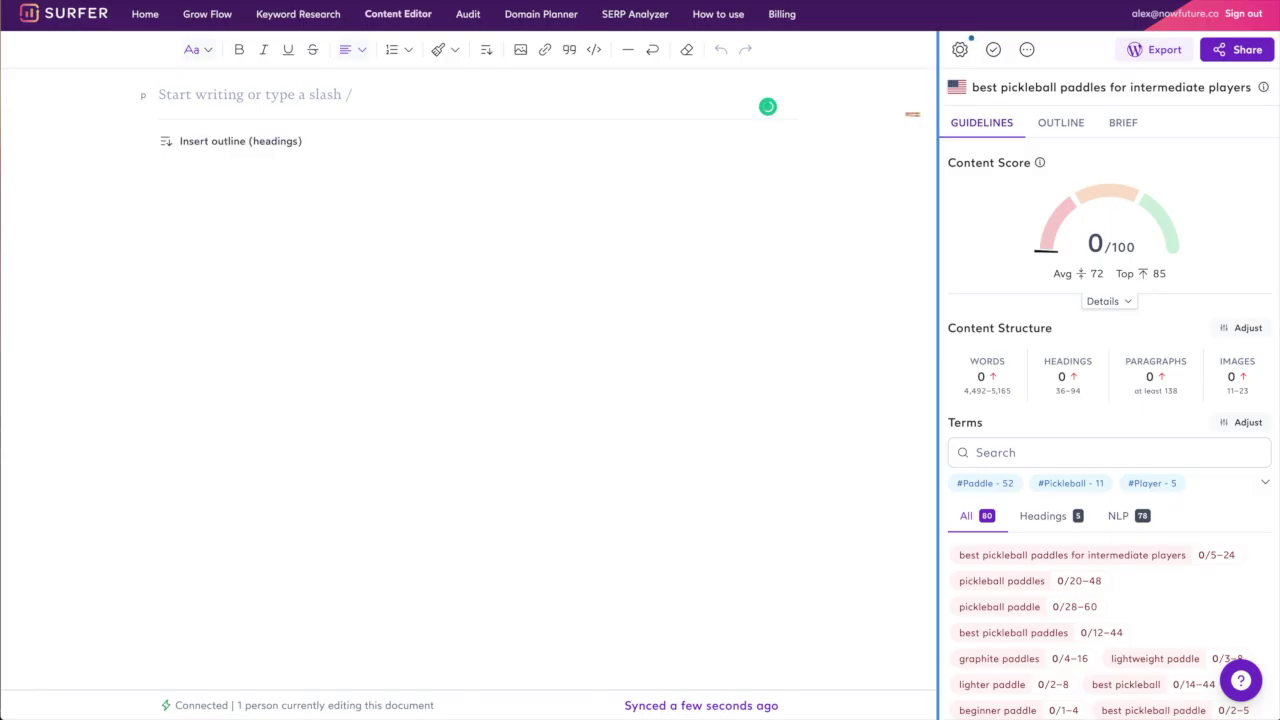
Paste the keyword as an H1 heading and prefix it with '5 ' to form the title
{"action": "type", "text": "best pickleball paddles for intermediate players"}
{"action": "triple_click", "coordinate": [257, 103]}
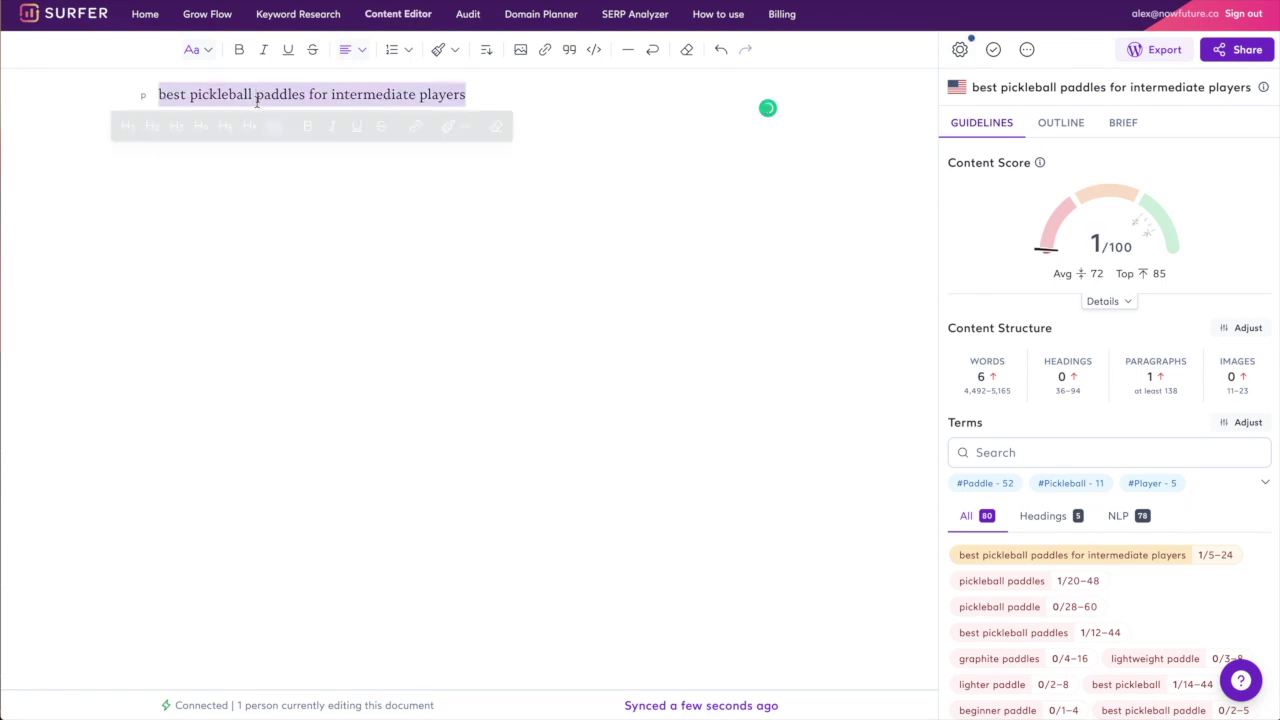
{"action": "left_click", "coordinate": [128, 126]}
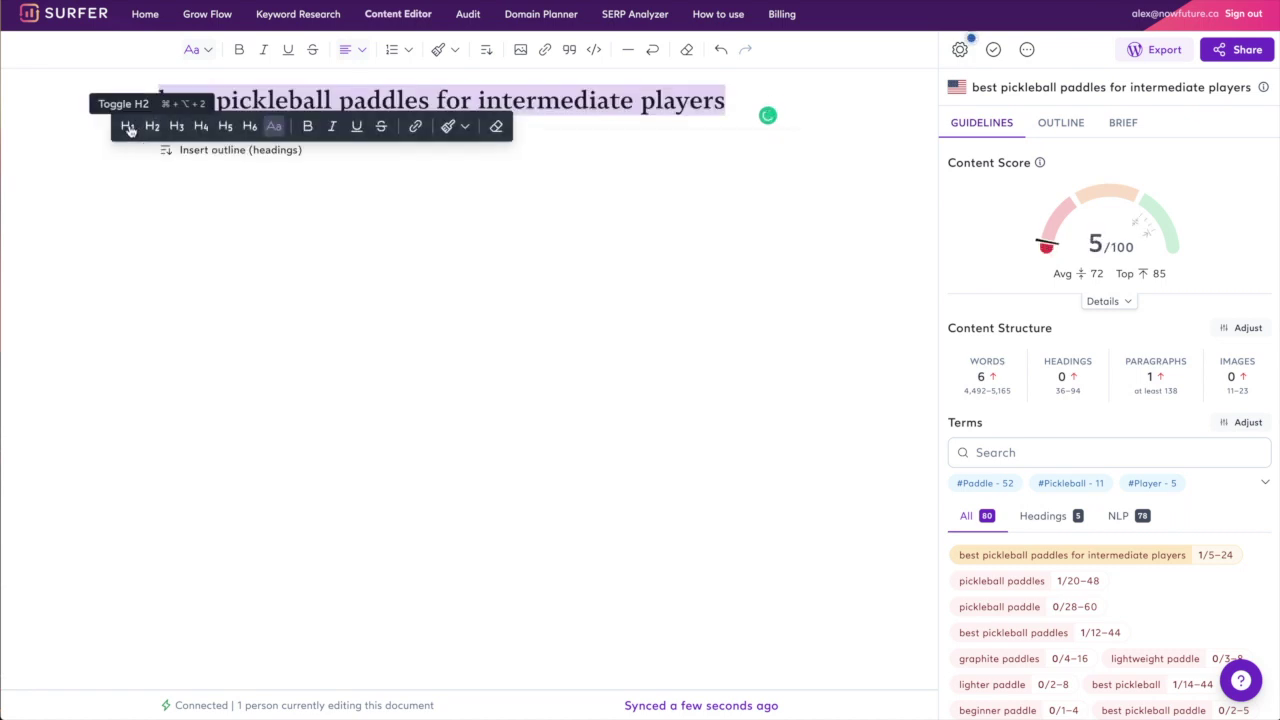
{"action": "type", "text": "5"}
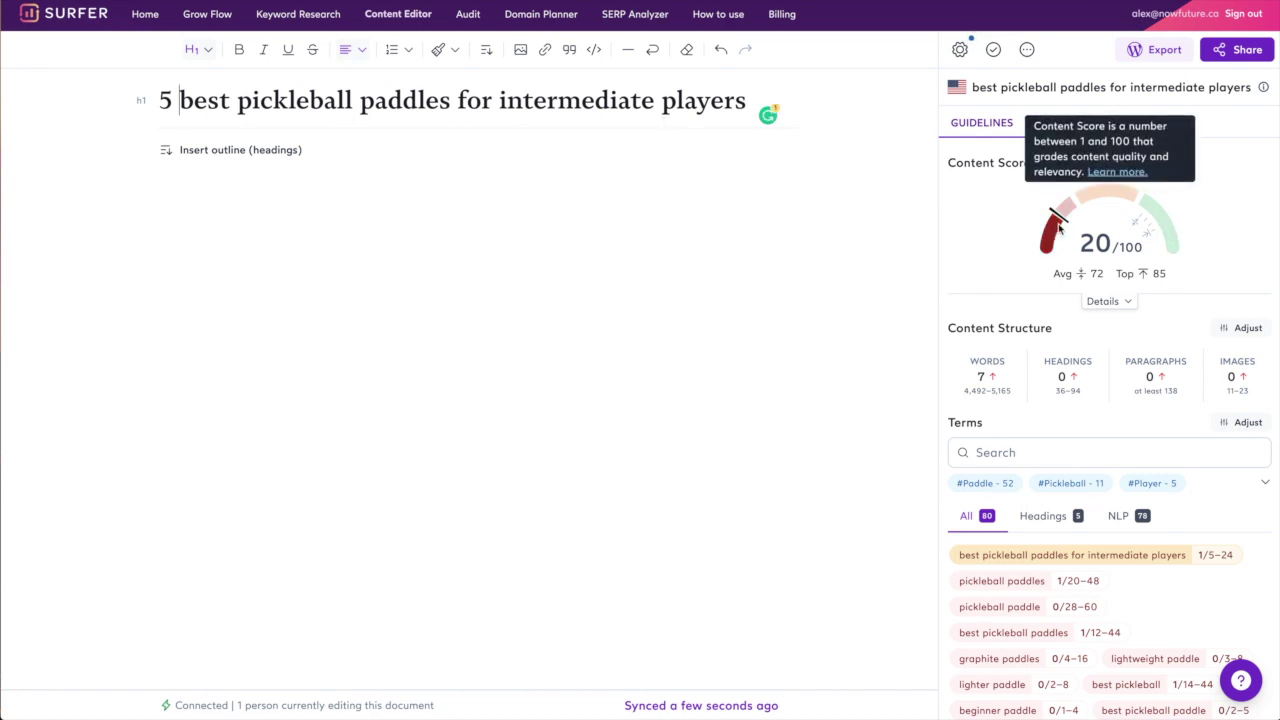
Review the Guidelines terms list and select every suggested term with its usage count
{"action": "scroll", "coordinate": [1150, 458], "scroll_direction": "down", "scroll_amount": 3}
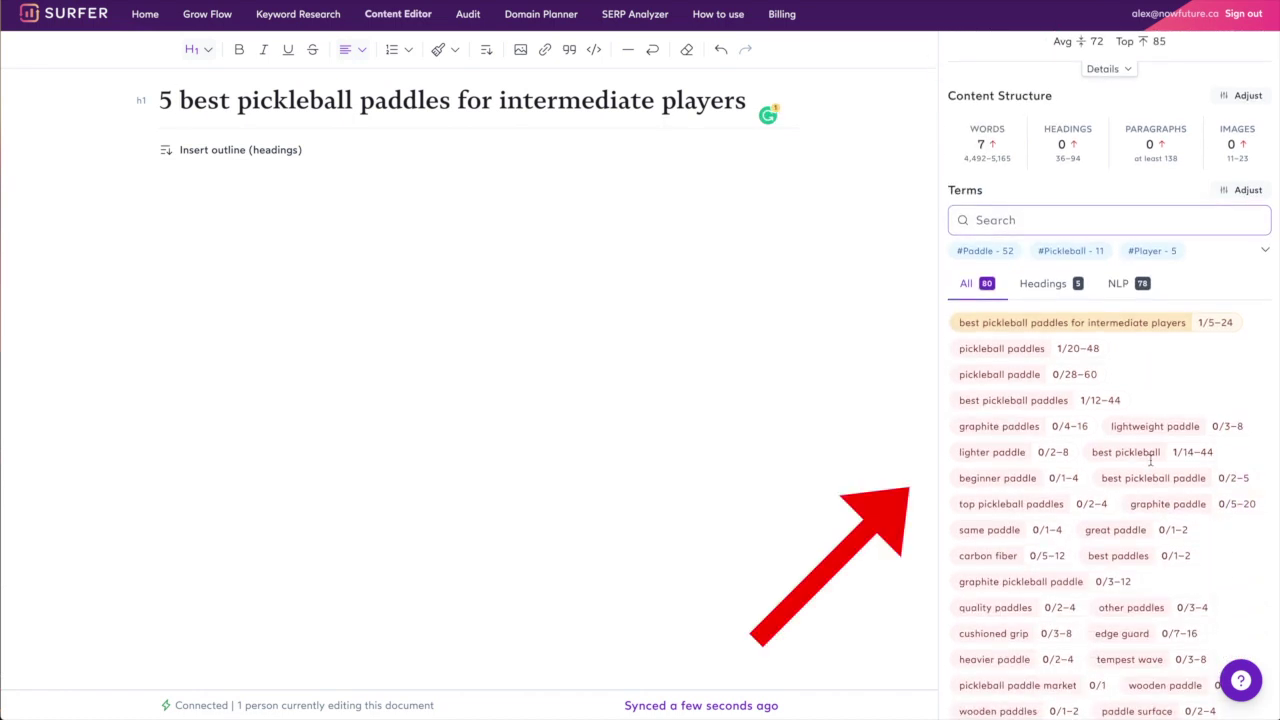
{"action": "scroll", "coordinate": [1150, 460], "scroll_direction": "down", "scroll_amount": 2}
{"action": "scroll", "coordinate": [1151, 462], "scroll_direction": "up", "scroll_amount": 1}
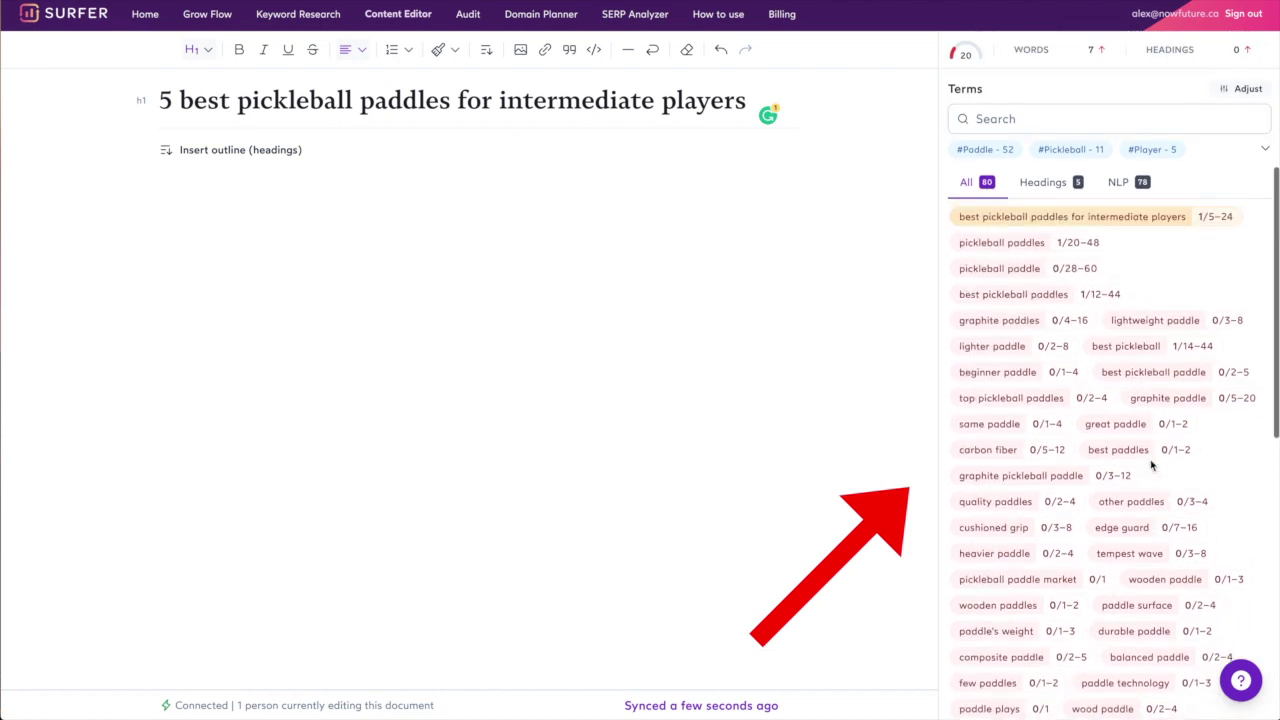
{"action": "scroll", "coordinate": [1151, 465], "scroll_direction": "down", "scroll_amount": 1}
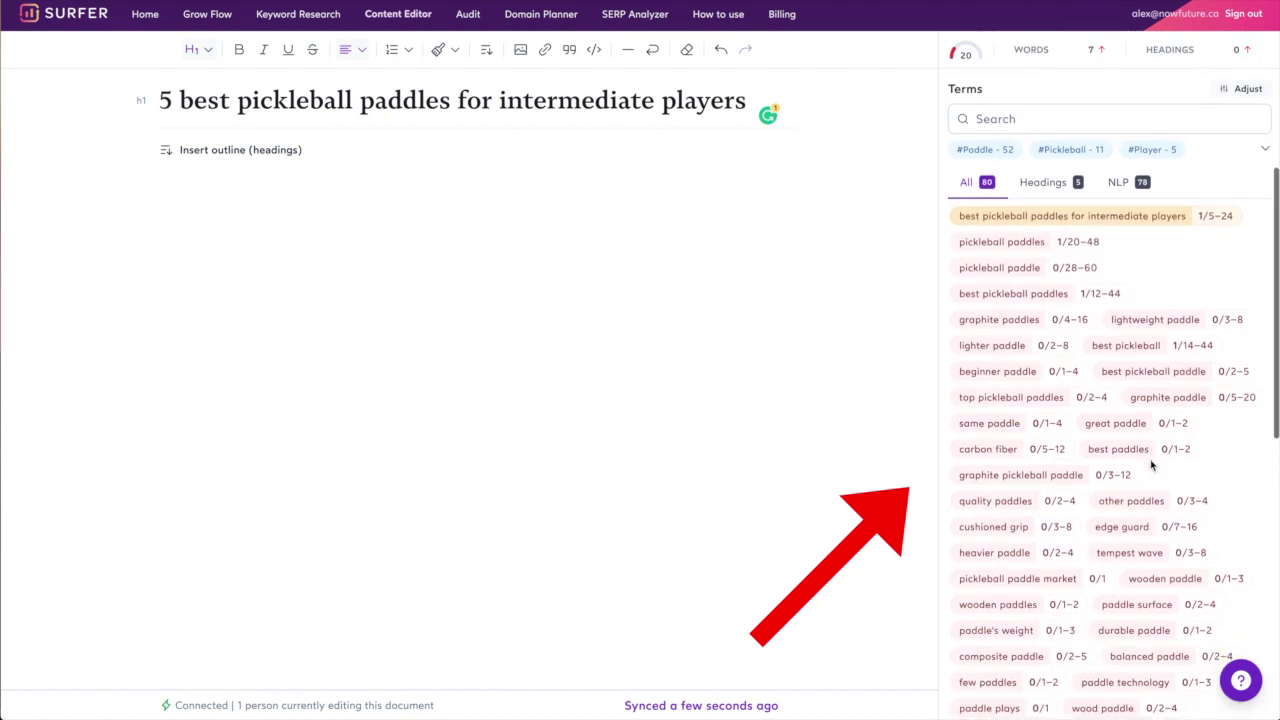
{"action": "scroll", "coordinate": [1151, 465], "scroll_direction": "down", "scroll_amount": 4}
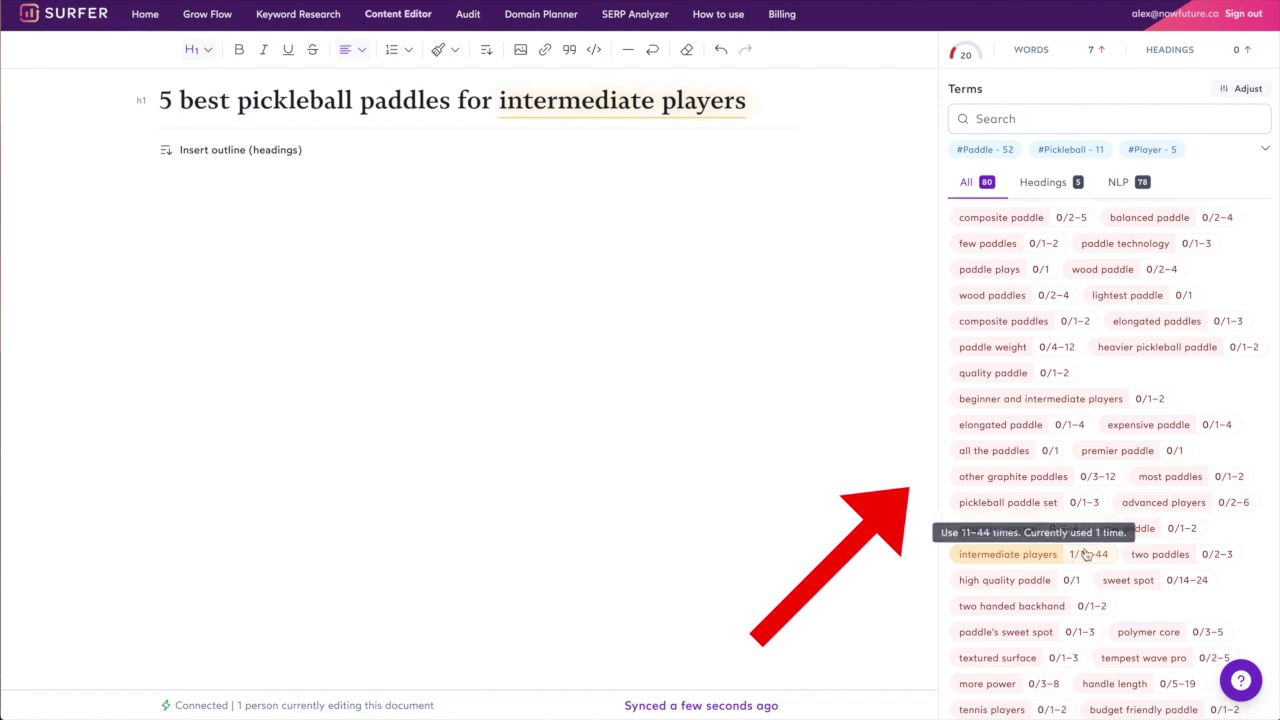
{"action": "scroll", "coordinate": [1150, 545], "scroll_direction": "down", "scroll_amount": 3}
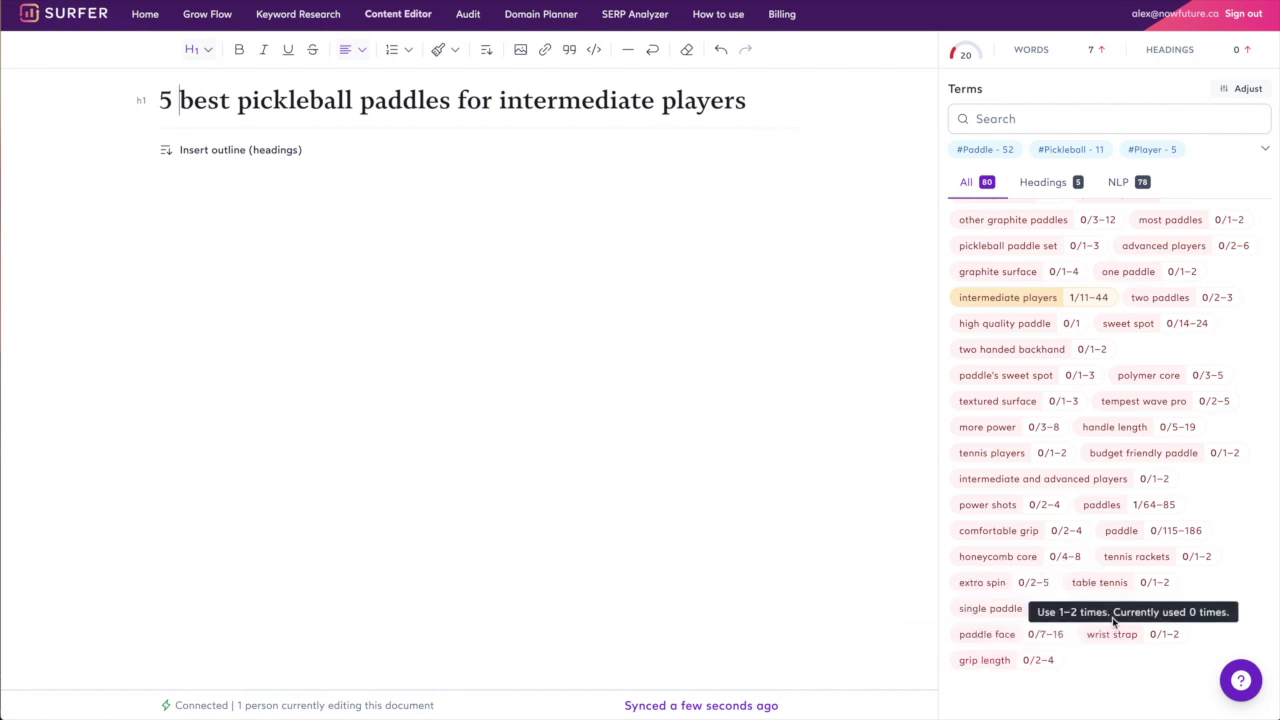
{"action": "scroll", "coordinate": [1000, 500], "scroll_direction": "up", "scroll_amount": 4}
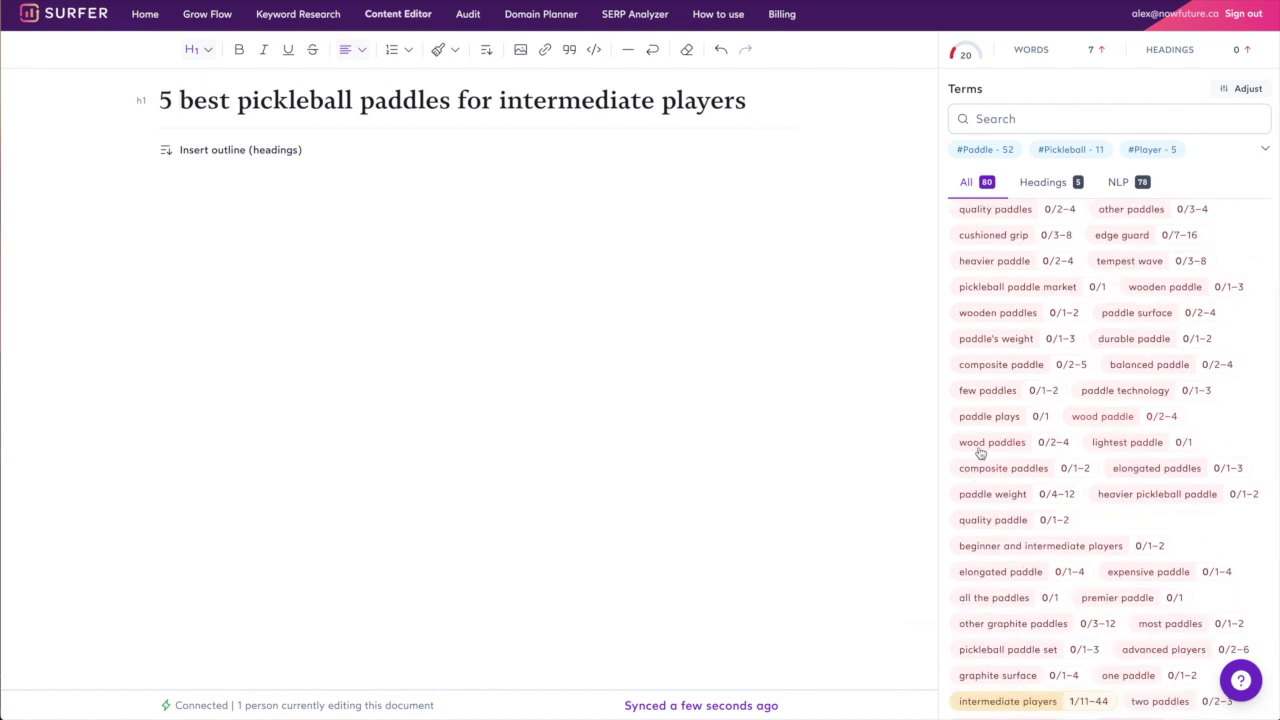
{"action": "scroll", "coordinate": [980, 453], "scroll_direction": "up", "scroll_amount": 5}
{"action": "scroll", "coordinate": [1114, 374], "scroll_direction": "up", "scroll_amount": 5}
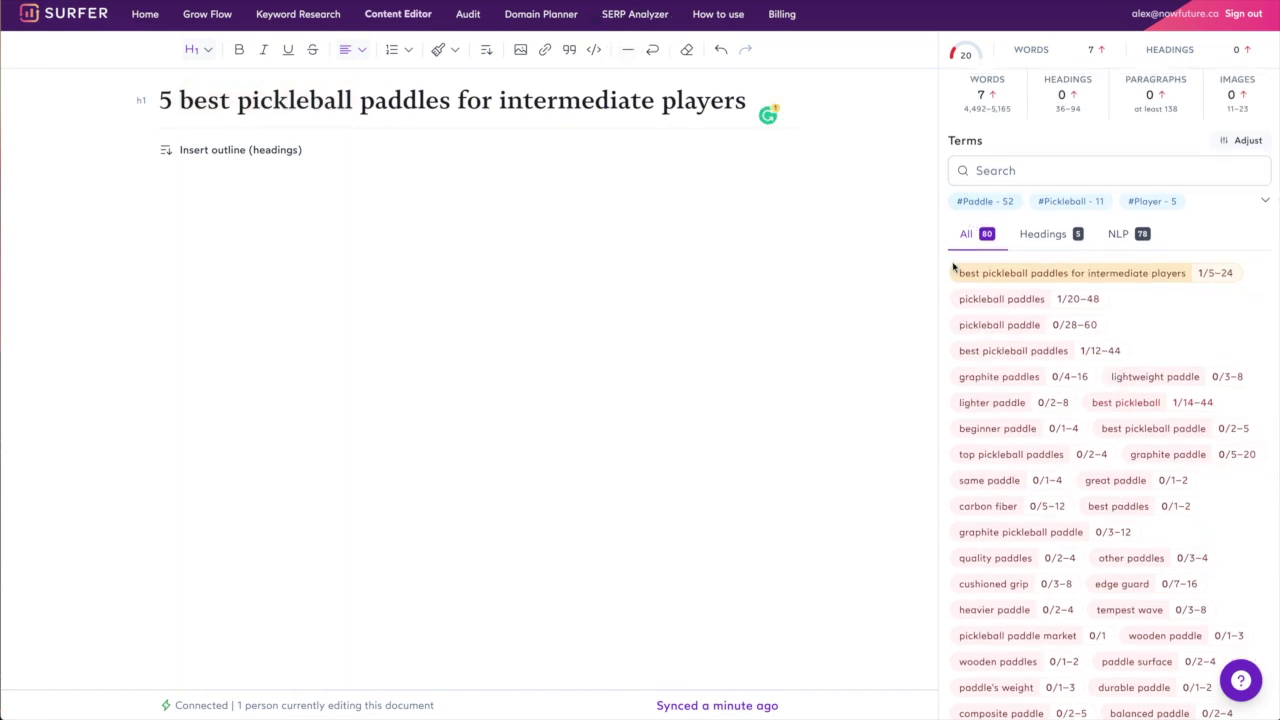
{"action": "left_click_drag", "start_coordinate": [955, 268], "coordinate": [1163, 714]}
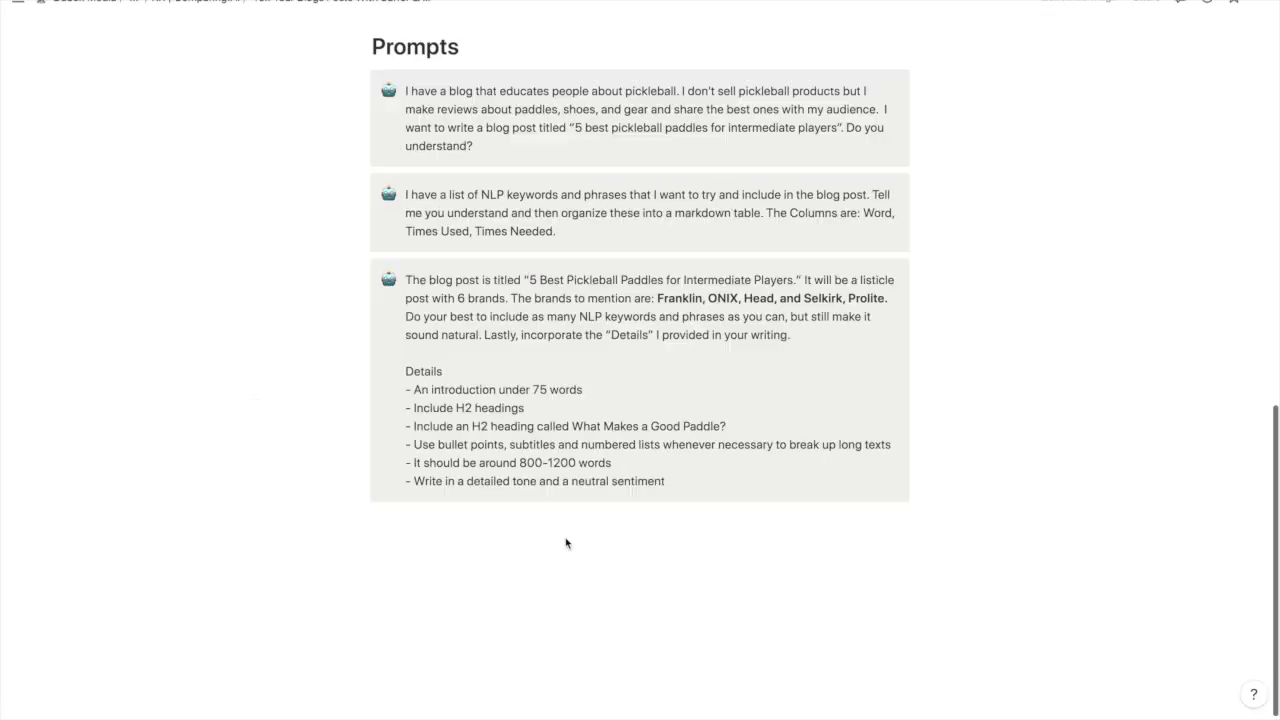
Paste Surfer's term list below the prompts in Notion, then select the first prompt paragraph
{"action": "left_click", "coordinate": [542, 703]}
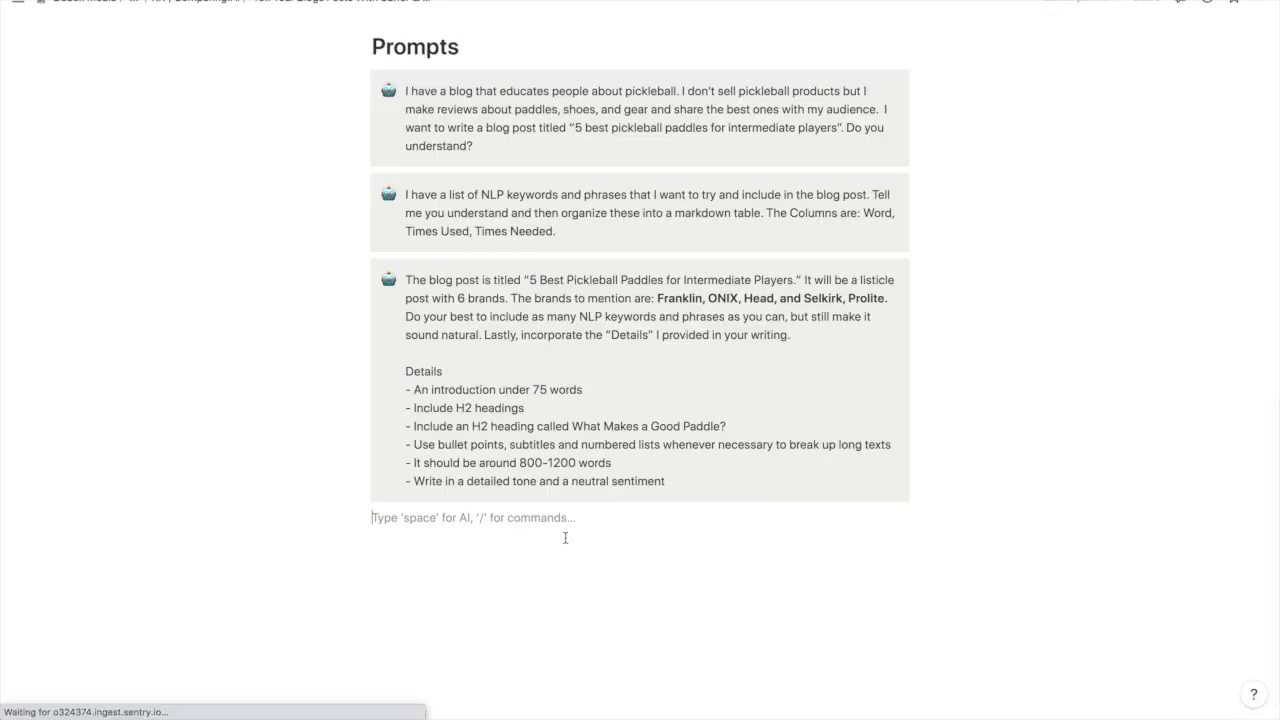
{"action": "key", "text": "ctrl+v"}
{"action": "scroll", "coordinate": [640, 370], "scroll_direction": "down", "scroll_amount": 5}
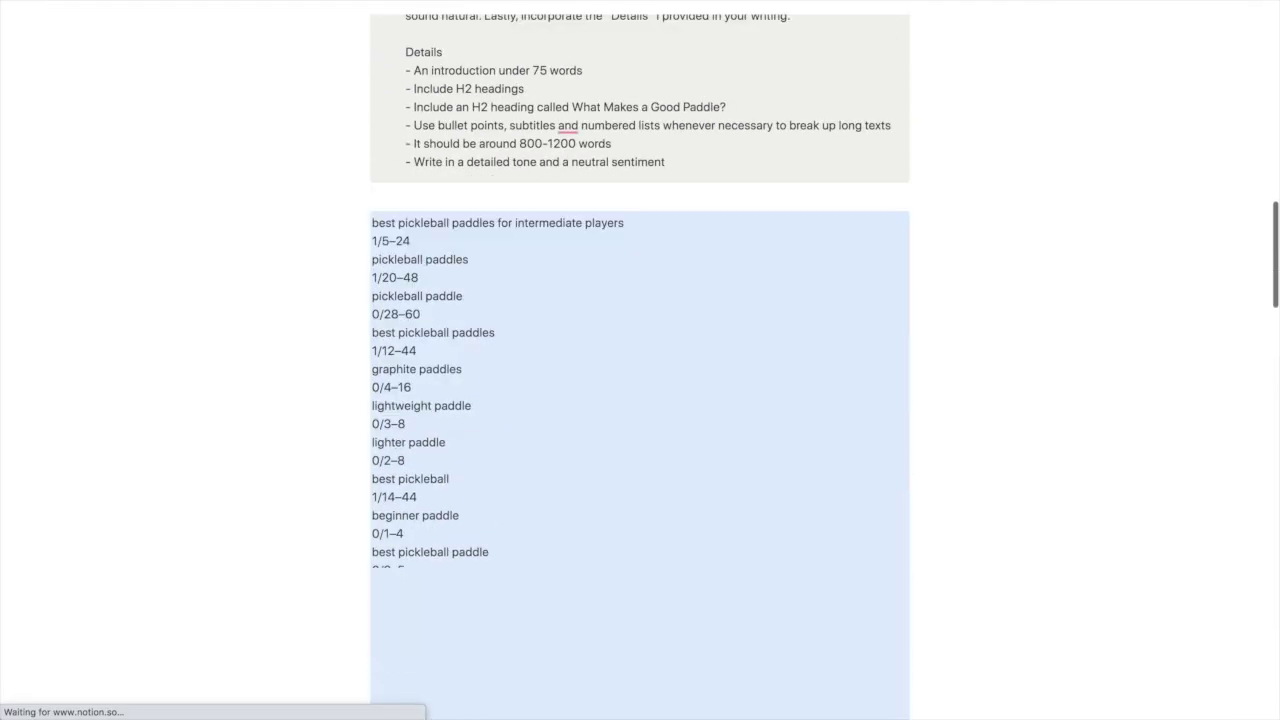
{"action": "scroll", "coordinate": [426, 358], "scroll_direction": "up", "scroll_amount": 6}
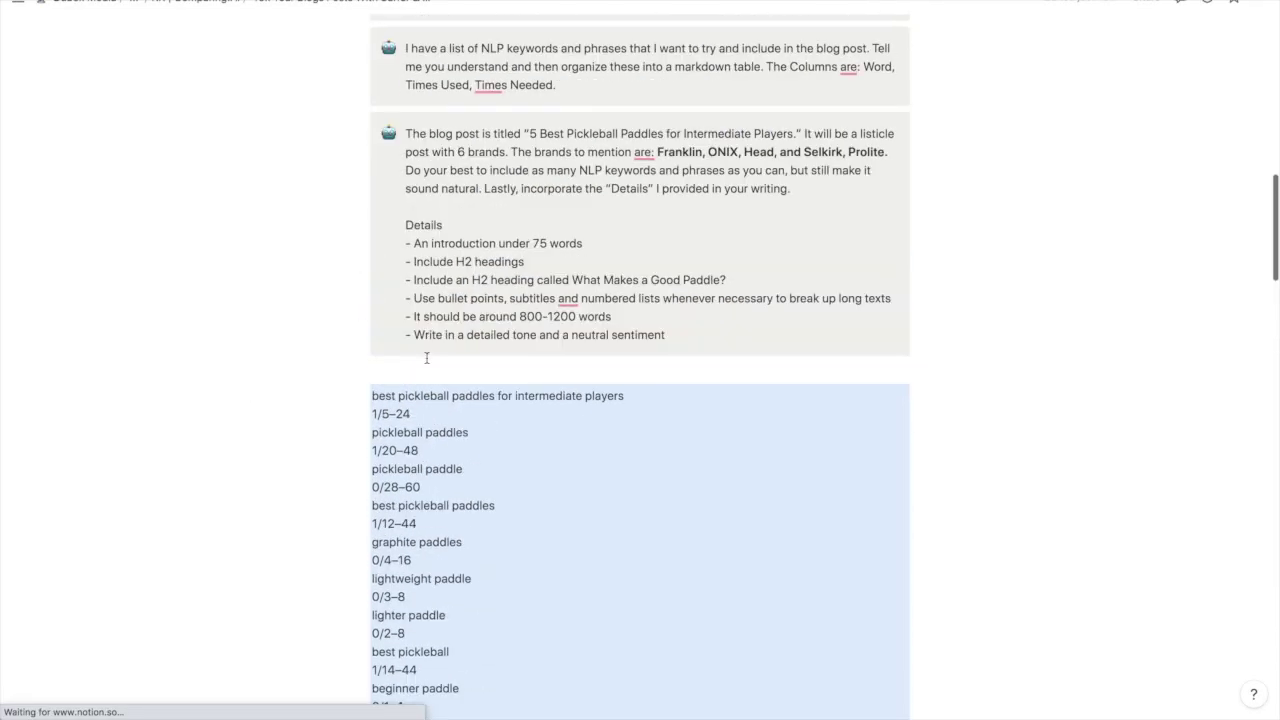
{"action": "triple_click", "coordinate": [451, 198]}
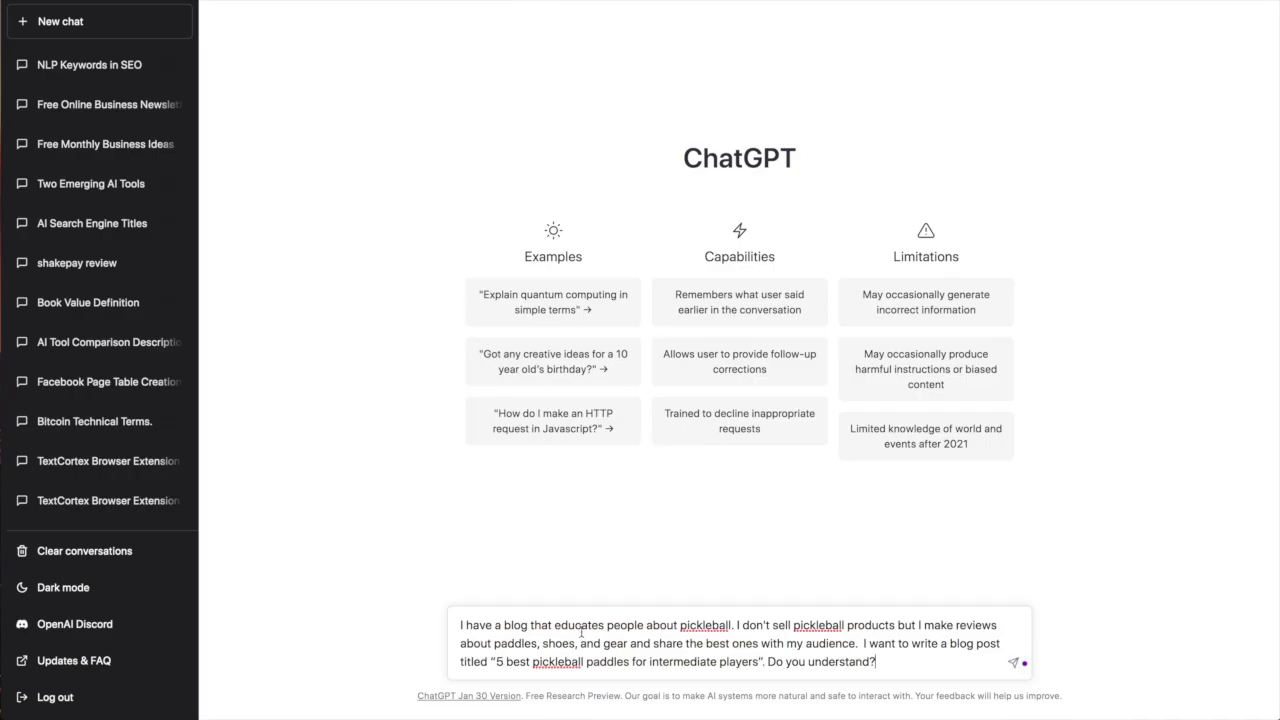
Send the pickleball blog intro prompt, highlighting its gear focus, post title and 'Do you understand?'
{"action": "key", "text": "Return"}
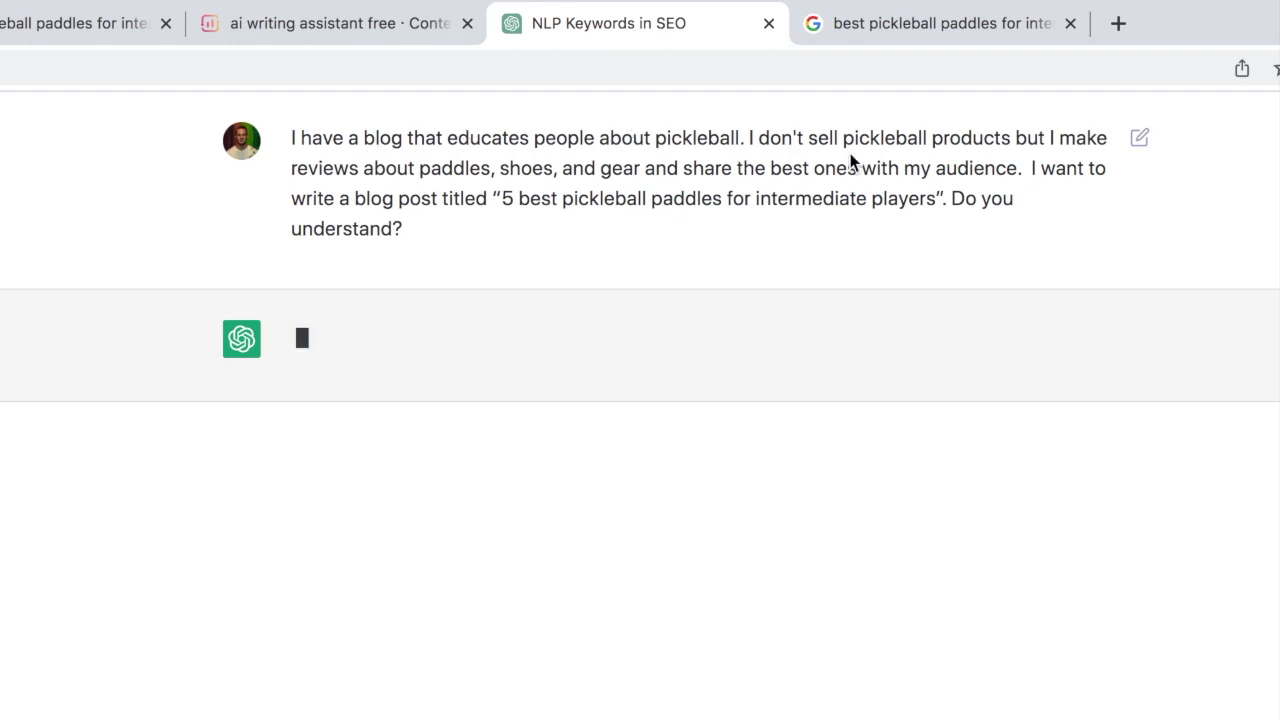
{"action": "left_click_drag", "start_coordinate": [363, 166], "coordinate": [1022, 168]}
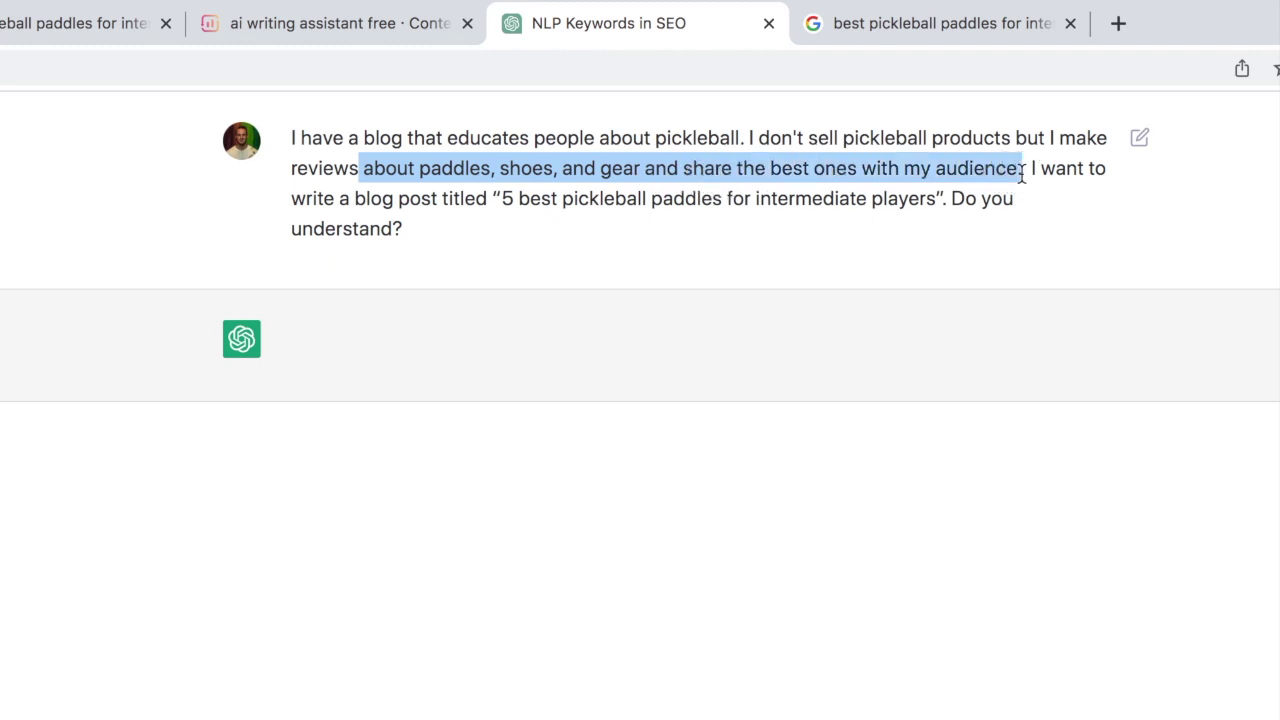
{"action": "left_click", "coordinate": [1024, 200]}
{"action": "left_click_drag", "start_coordinate": [498, 200], "coordinate": [443, 226]}
{"action": "triple_click", "coordinate": [395, 168]}
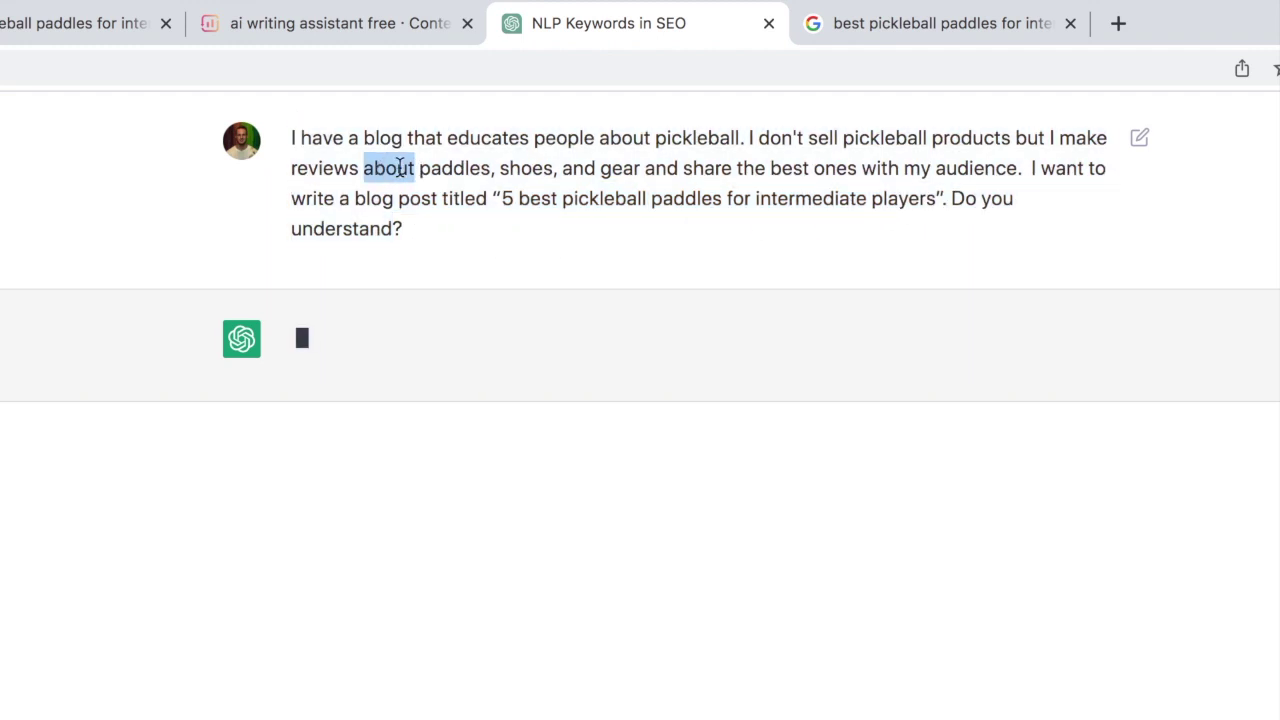
{"action": "triple_click", "coordinate": [395, 168]}
{"action": "left_click", "coordinate": [510, 181]}
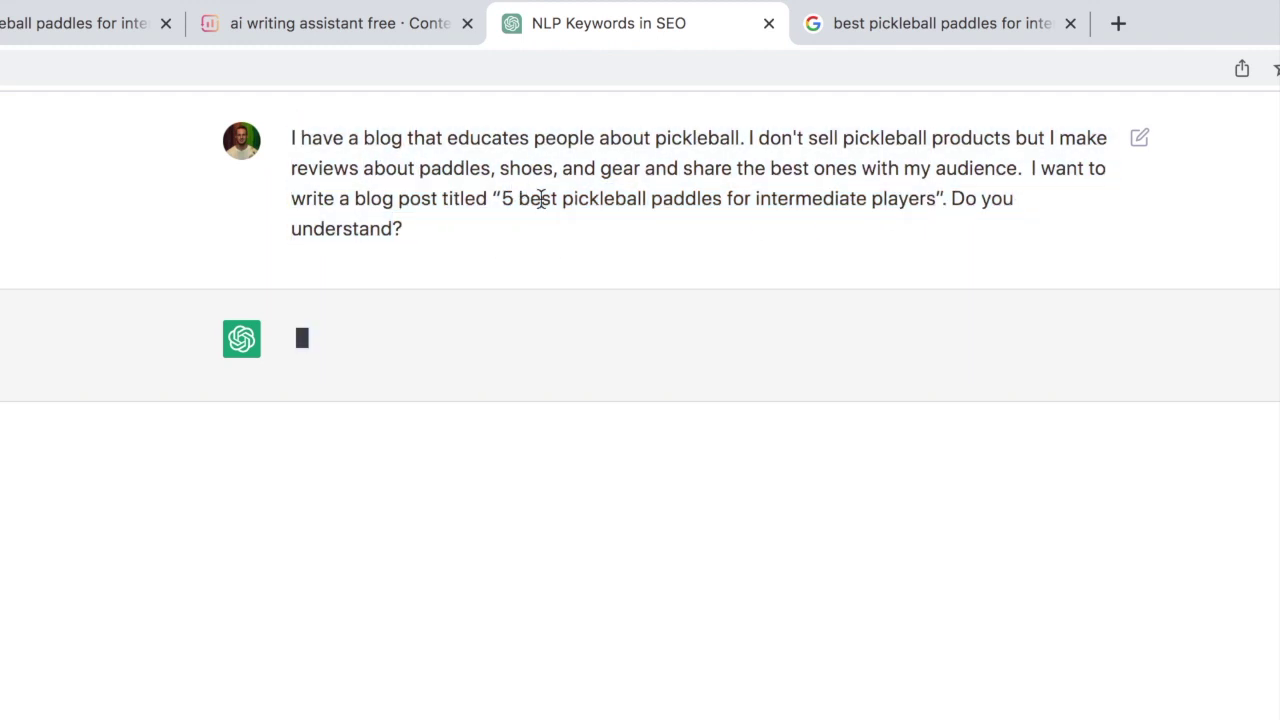
{"action": "left_click", "coordinate": [398, 225]}
{"action": "left_click_drag", "start_coordinate": [398, 225], "coordinate": [950, 200]}
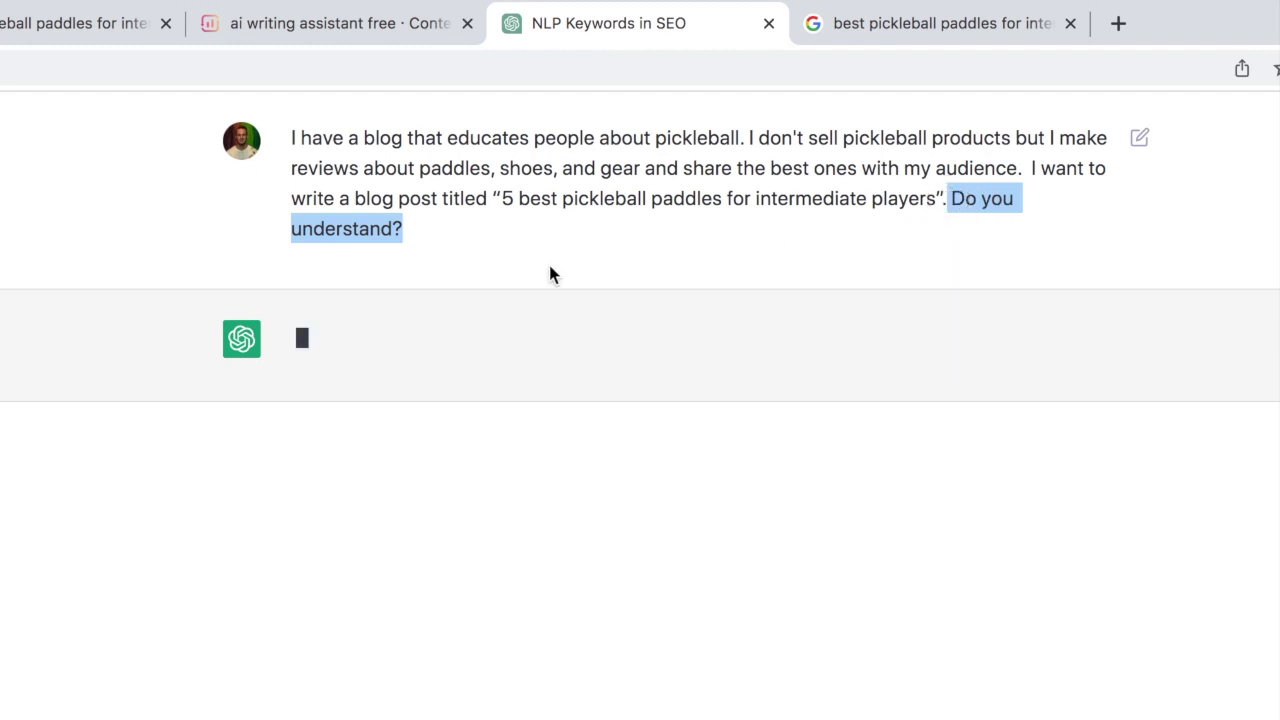
{"action": "left_click", "coordinate": [431, 306]}
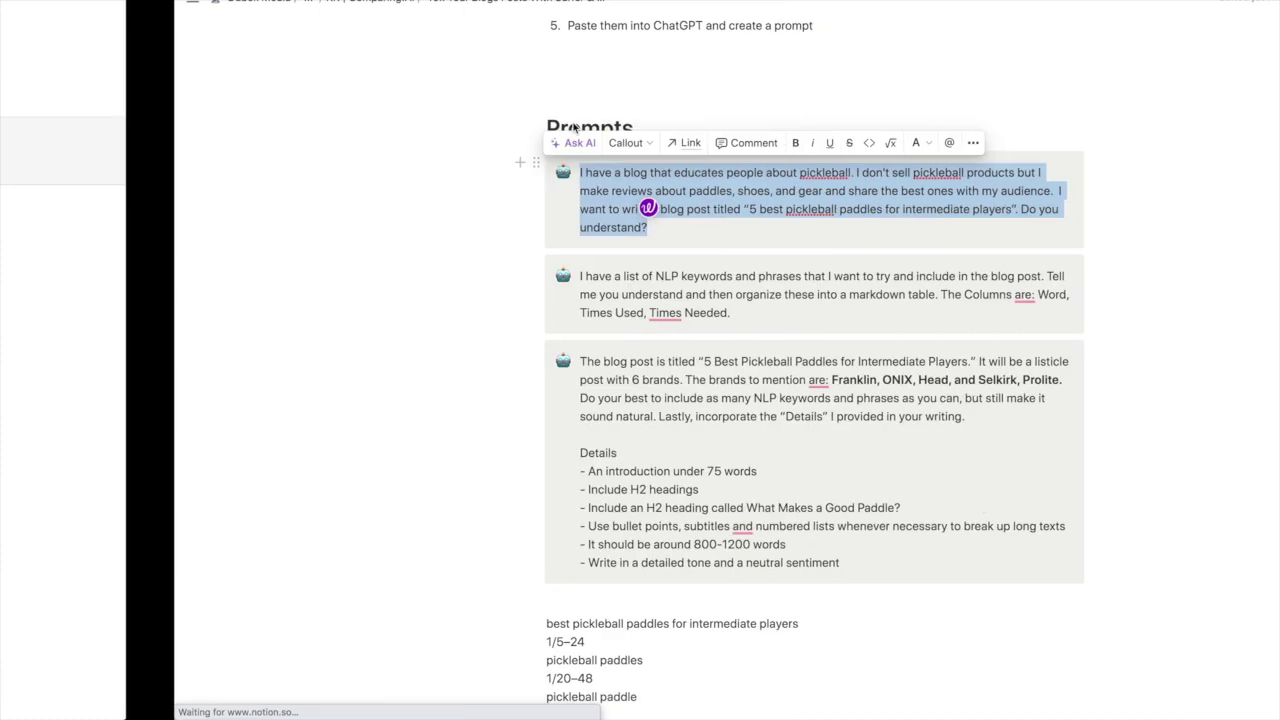
Select the NLP keywords prompt together with the full keyword list and usage counts in Notion
{"action": "triple_click", "coordinate": [732, 292]}
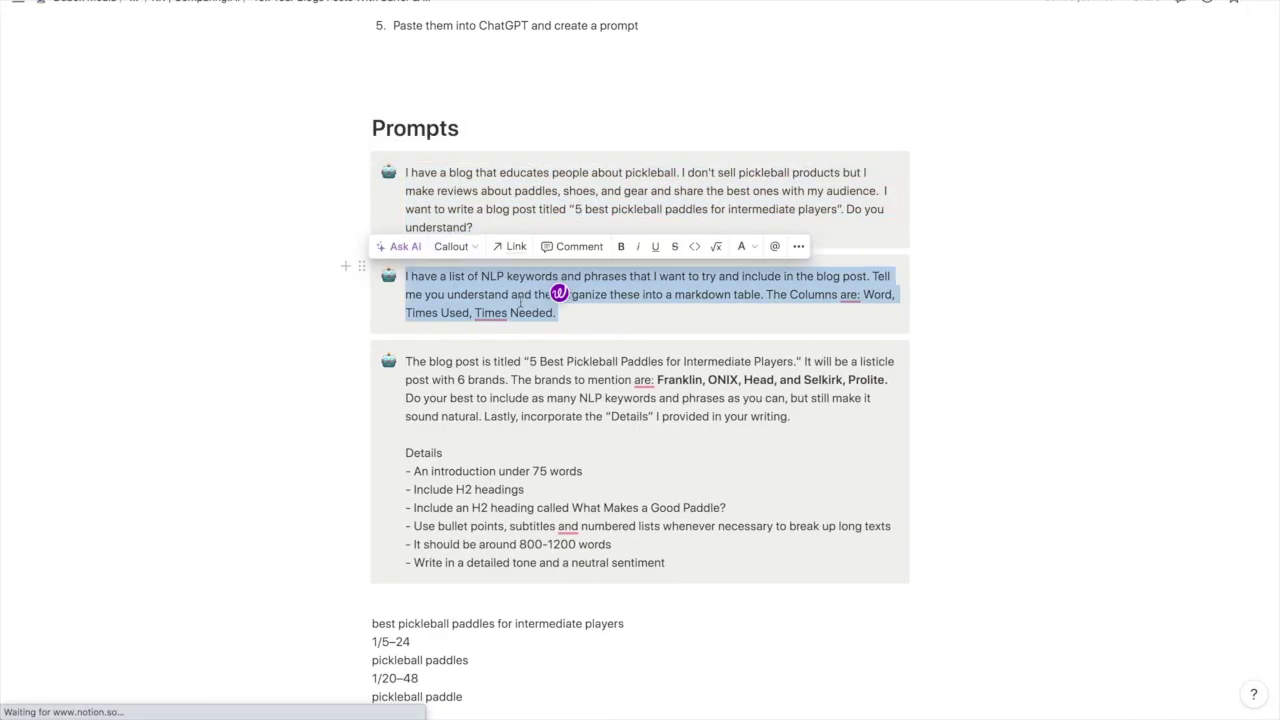
{"action": "scroll", "coordinate": [698, 319], "scroll_direction": "down", "scroll_amount": 5}
{"action": "scroll", "coordinate": [523, 319], "scroll_direction": "down", "scroll_amount": 1}
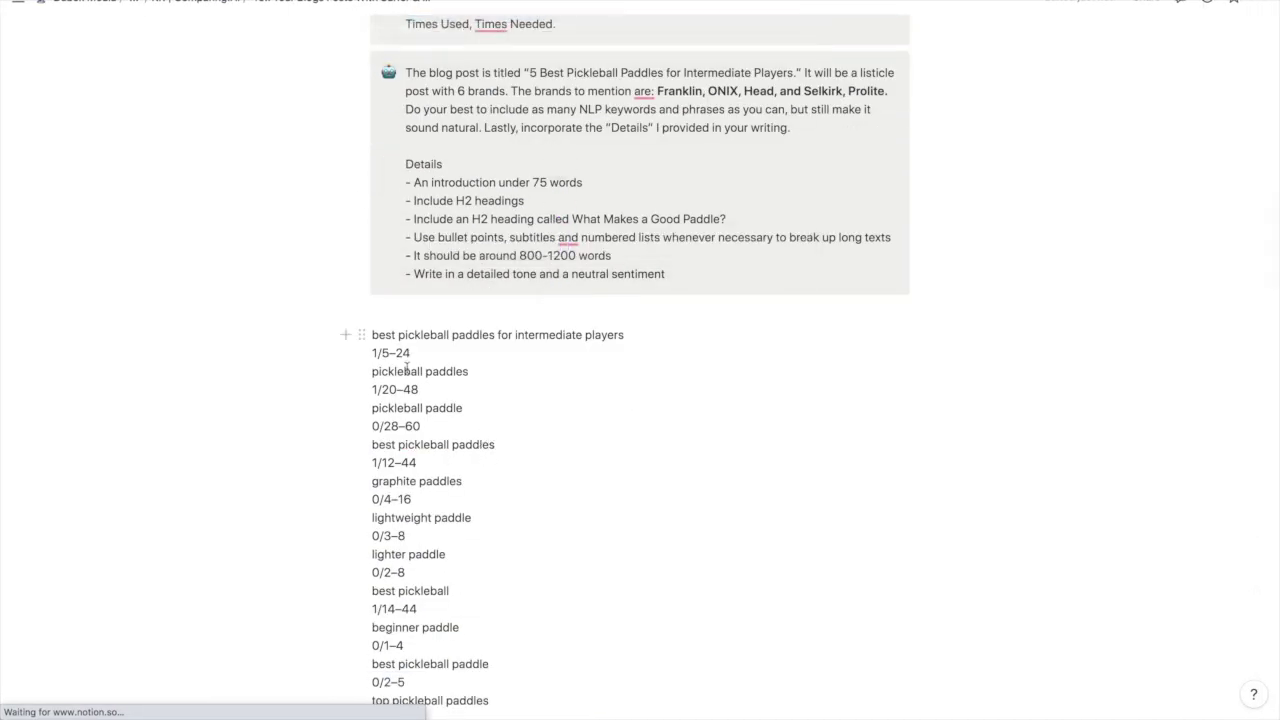
{"action": "scroll", "coordinate": [409, 369], "scroll_direction": "down", "scroll_amount": 5}
{"action": "left_click_drag", "start_coordinate": [370, 47], "coordinate": [457, 486]}
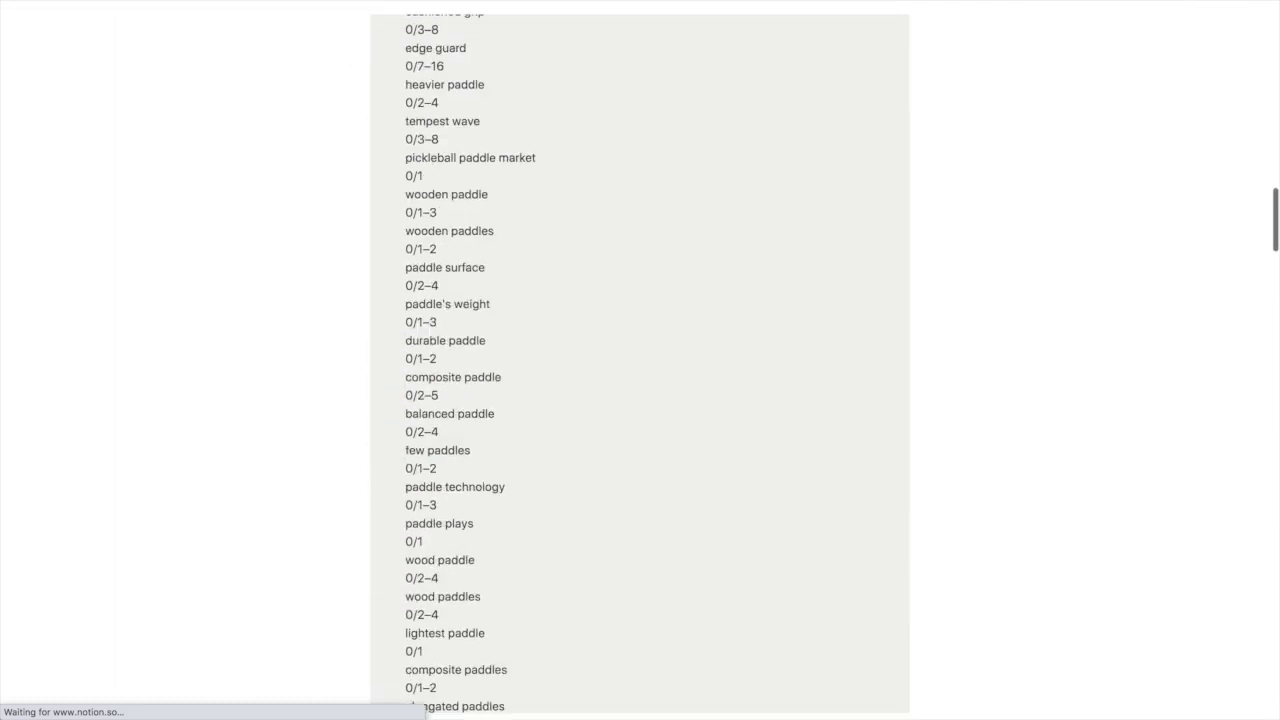
{"action": "scroll", "coordinate": [640, 360], "scroll_direction": "down", "scroll_amount": 5}
{"action": "left_click_drag", "start_coordinate": [451, 357], "coordinate": [395, 462]}
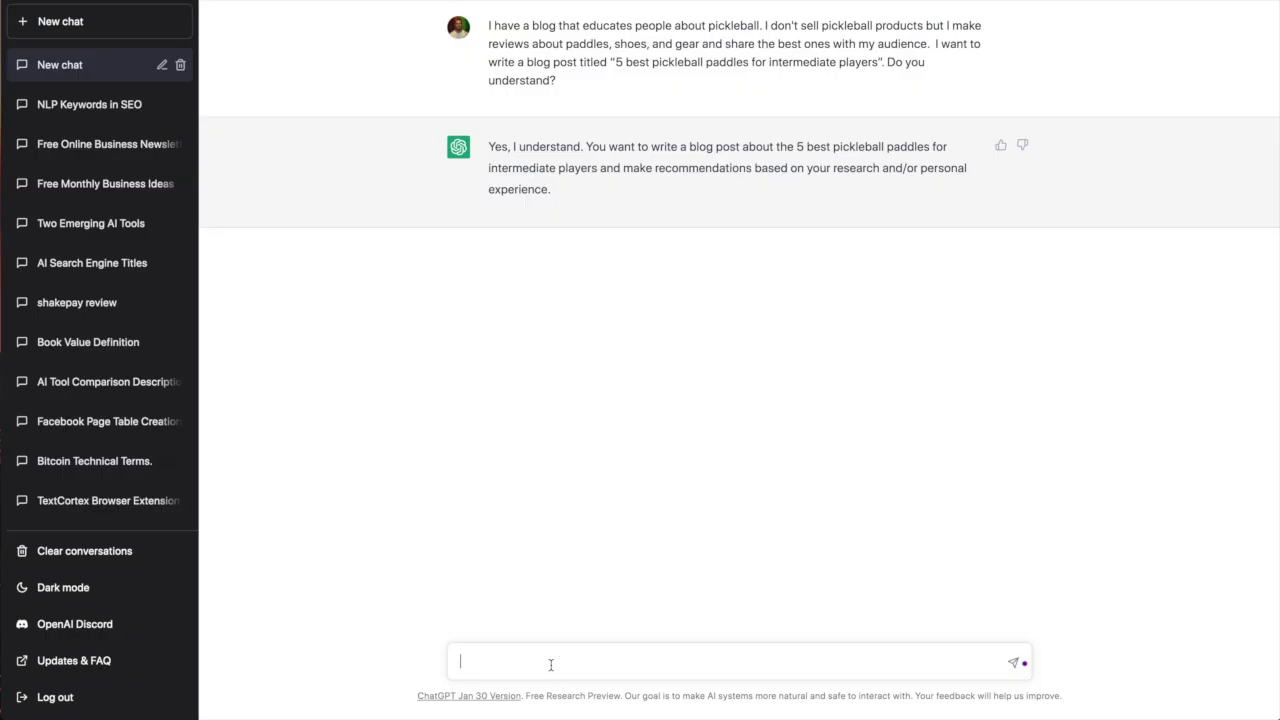
Paste the NLP keywords prompt with the term list into ChatGPT and send it
{"action": "left_click", "coordinate": [550, 664]}
{"action": "key", "text": "super+v"}
{"action": "left_click_drag", "start_coordinate": [550, 664], "coordinate": [471, 394]}
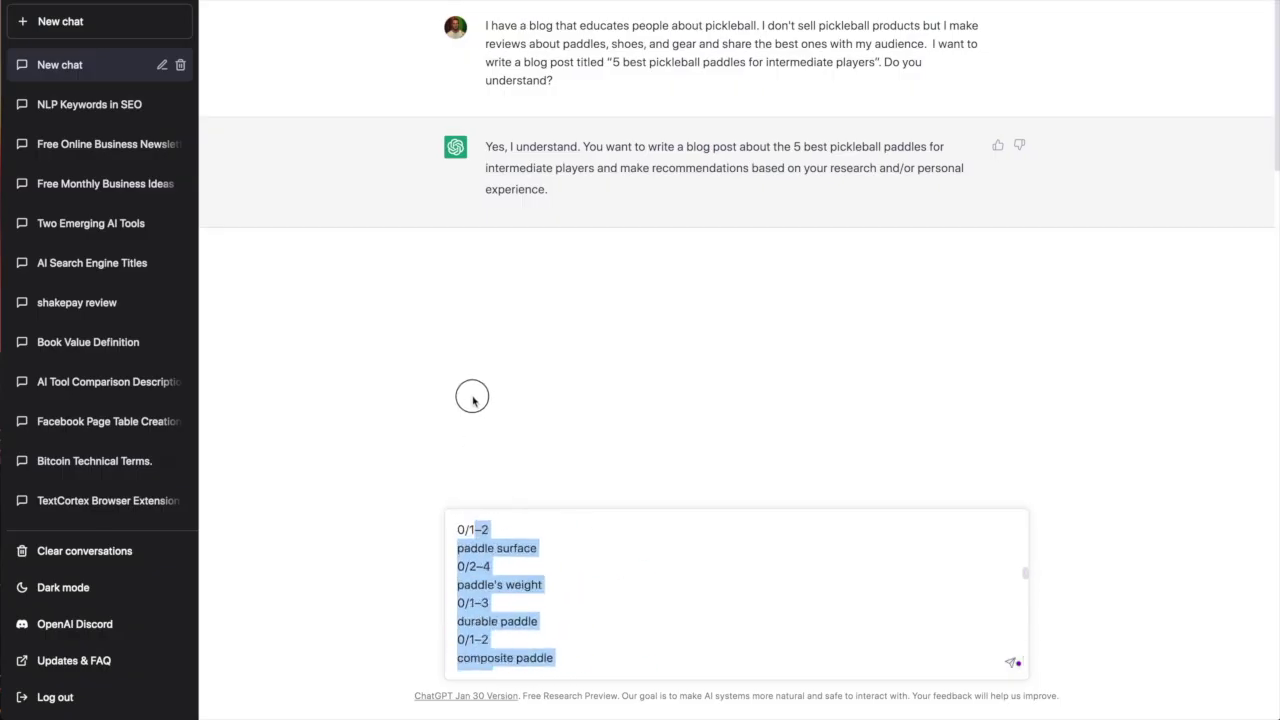
{"action": "left_click", "coordinate": [471, 392]}
{"action": "left_click", "coordinate": [533, 527]}
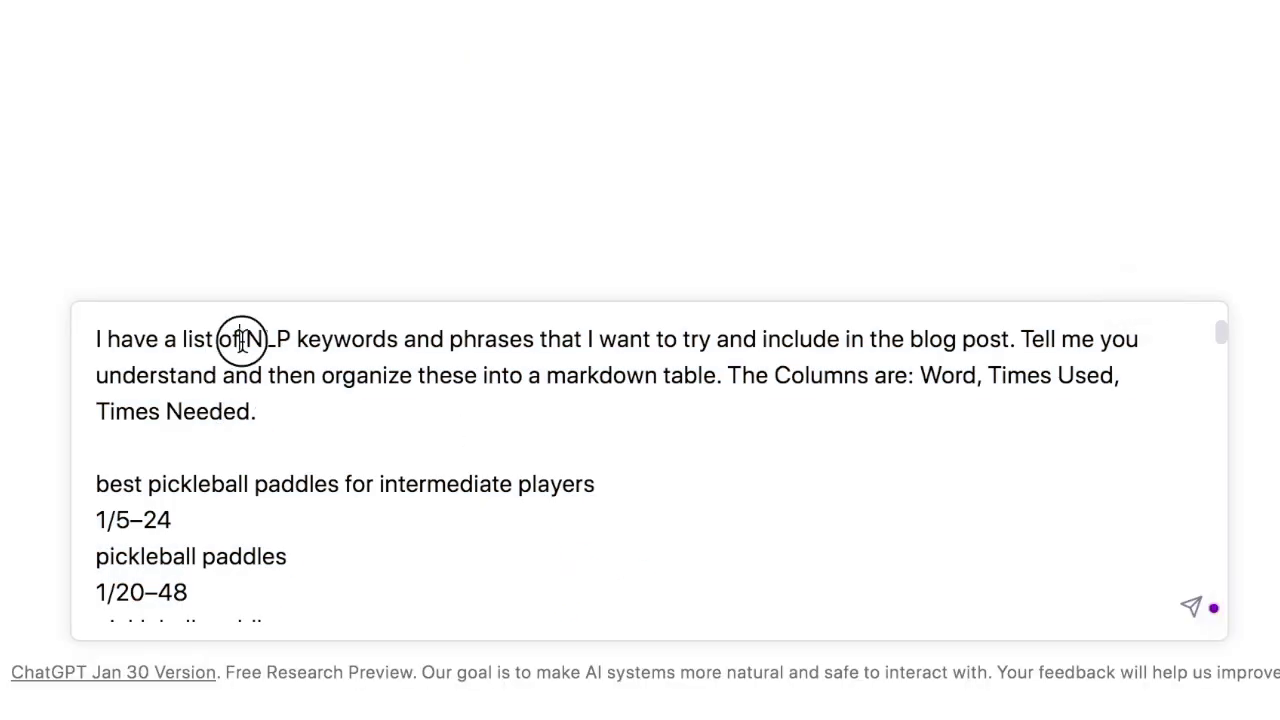
{"action": "left_click_drag", "start_coordinate": [241, 340], "coordinate": [534, 337]}
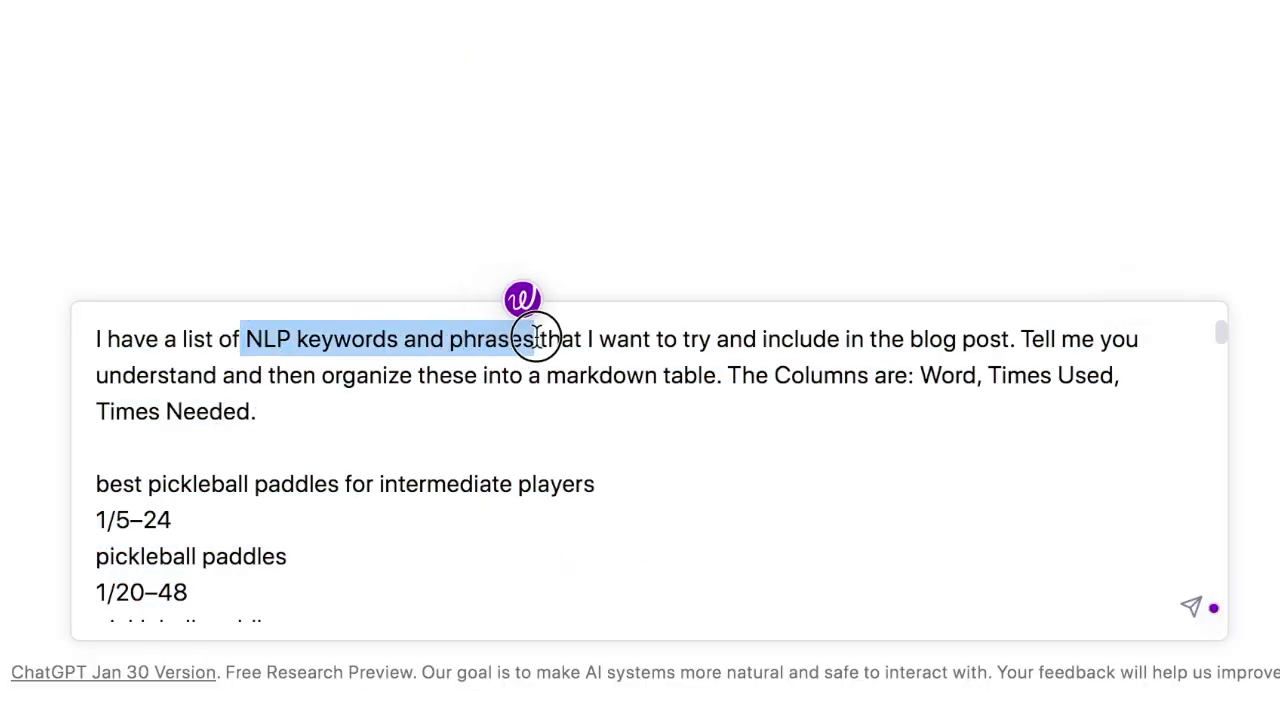
{"action": "left_click", "coordinate": [690, 333]}
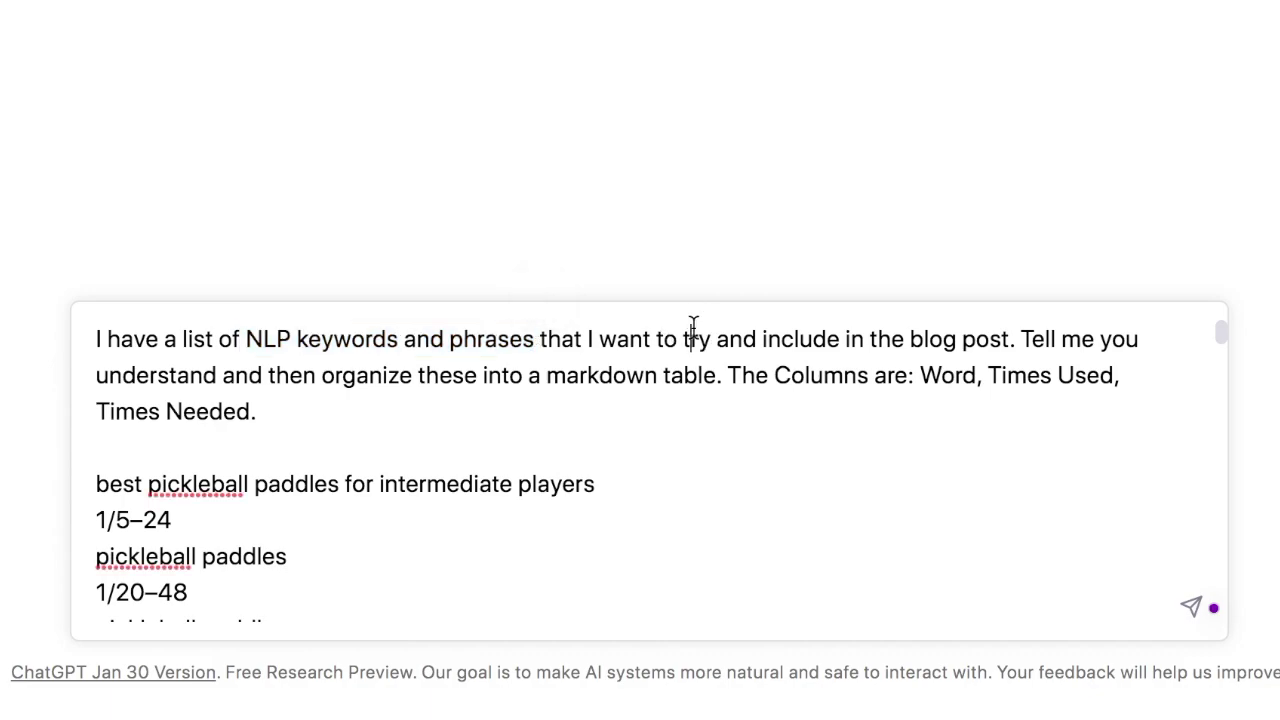
{"action": "key", "text": "Return"}
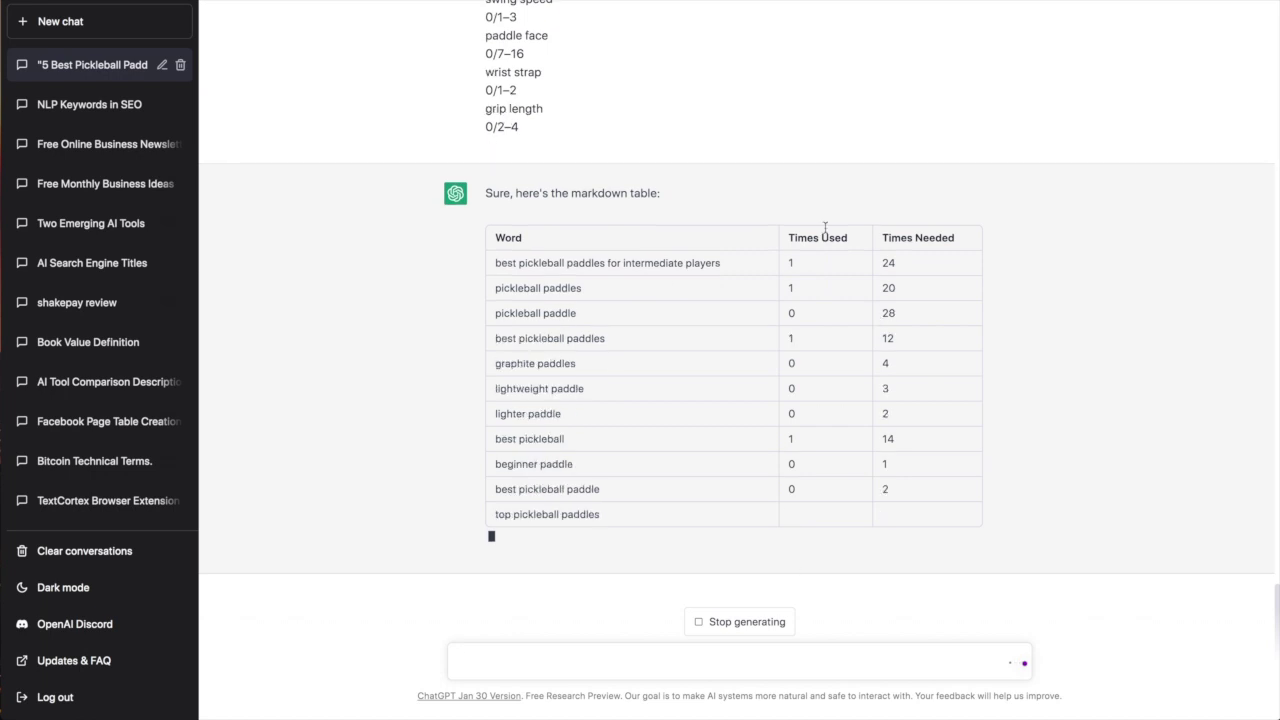
{"action": "key", "text": "ctrl+Tab"}
{"action": "scroll", "coordinate": [663, 384], "scroll_direction": "down", "scroll_amount": 6}
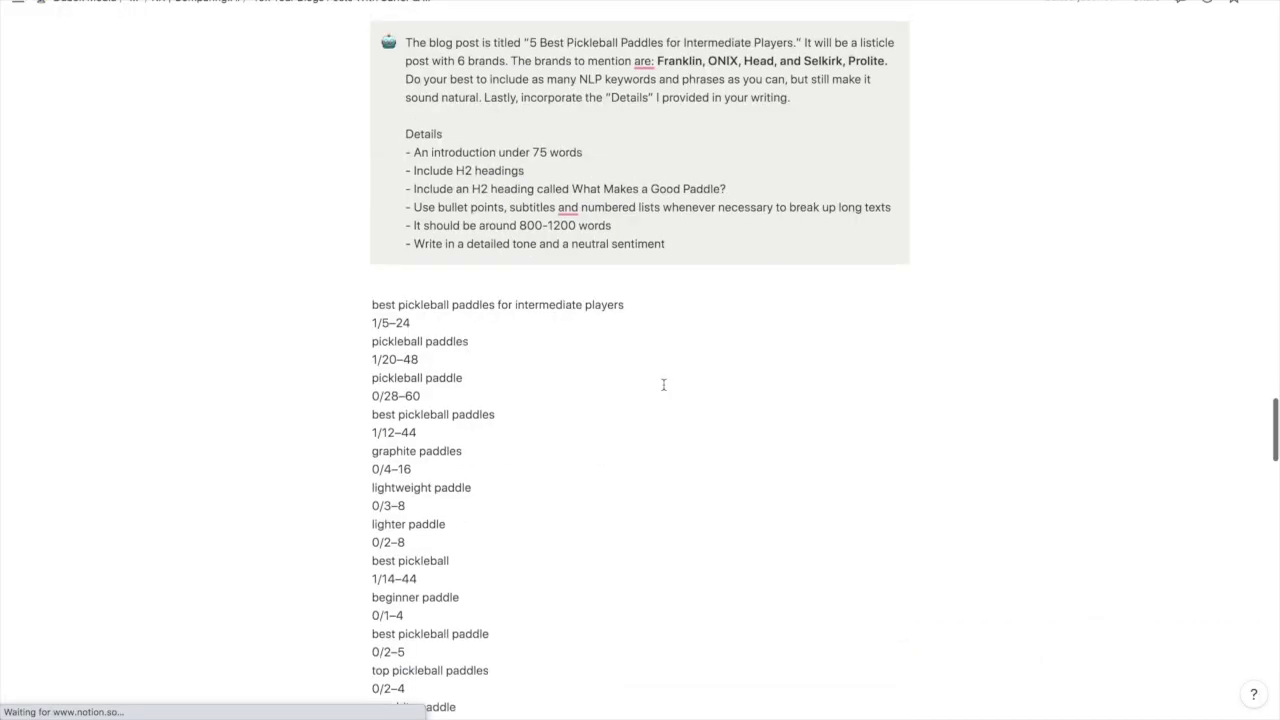
Review the Details list and the full blog-post brief in Notion
{"action": "scroll", "coordinate": [663, 384], "scroll_direction": "up", "scroll_amount": 4}
{"action": "left_click_drag", "start_coordinate": [683, 429], "coordinate": [406, 227]}
{"action": "left_click", "coordinate": [406, 228]}
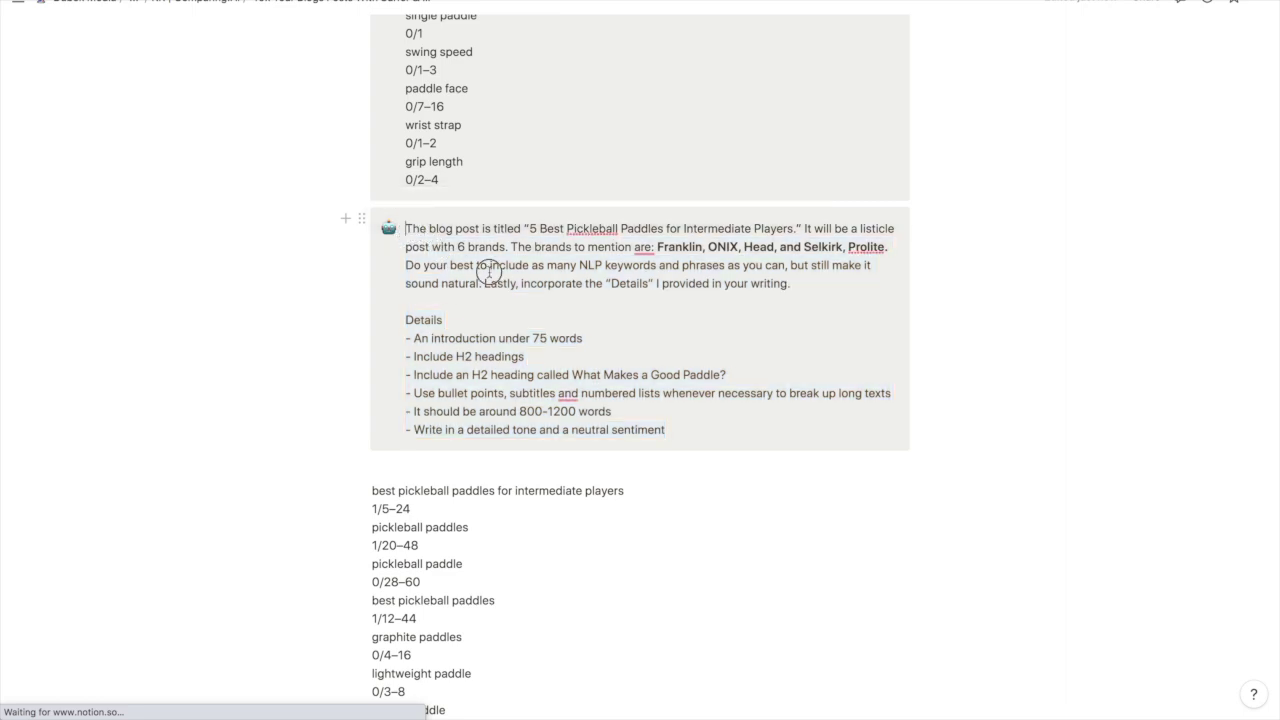
{"action": "left_click_drag", "start_coordinate": [489, 270], "coordinate": [677, 423]}
{"action": "left_click", "coordinate": [707, 338]}
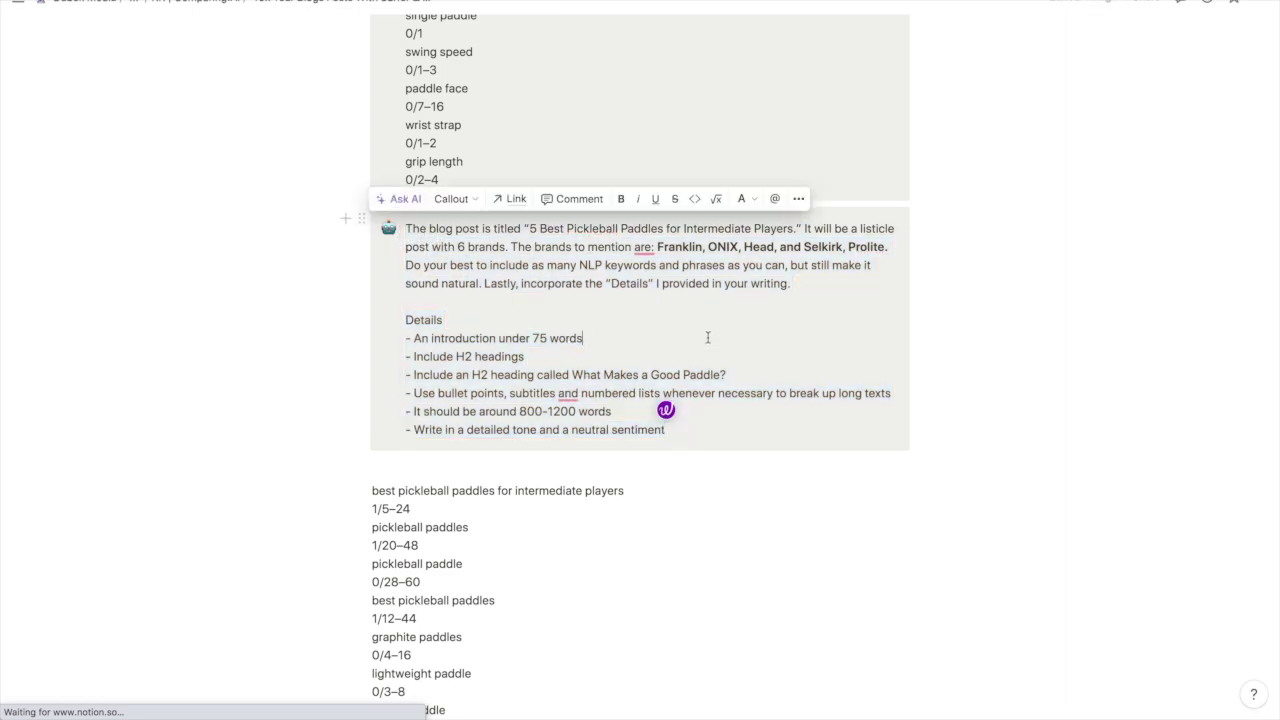
Check the brands to mention (Franklin, ONIX, Head, Selkirk, Prolite), then select the revised prompt
{"action": "left_click_drag", "start_coordinate": [657, 247], "coordinate": [745, 247]}
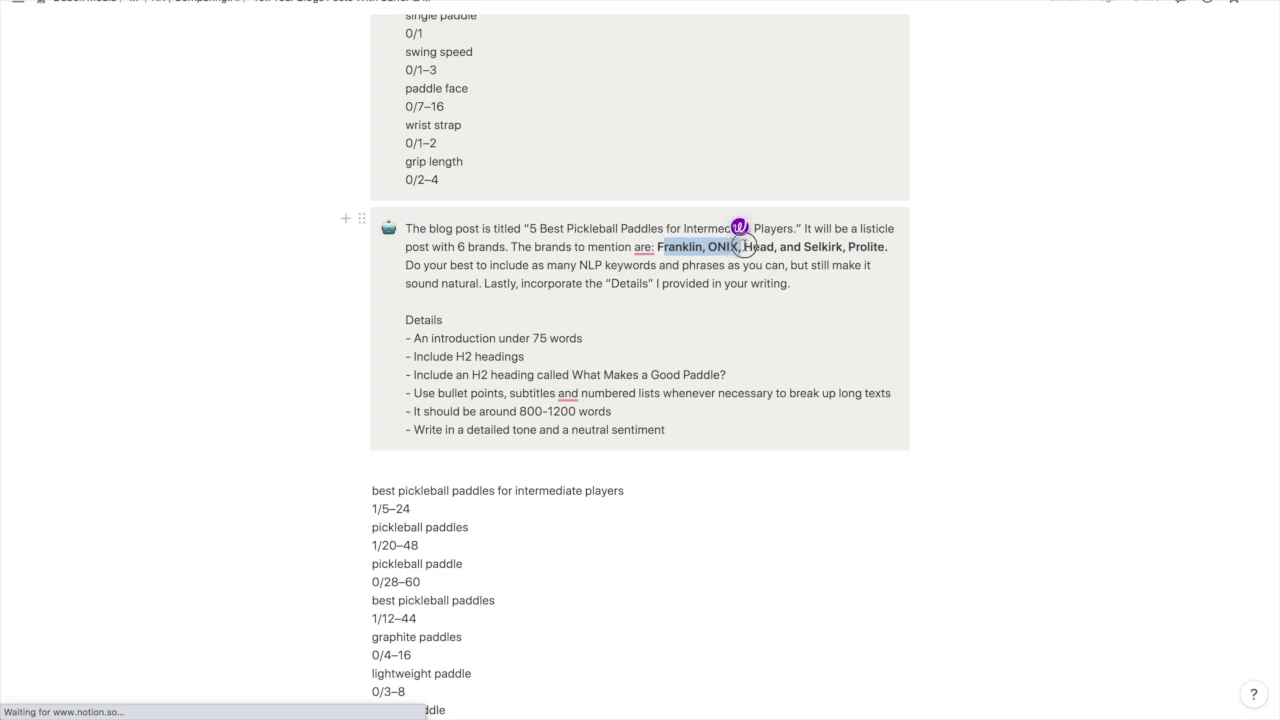
{"action": "left_click", "coordinate": [692, 247]}
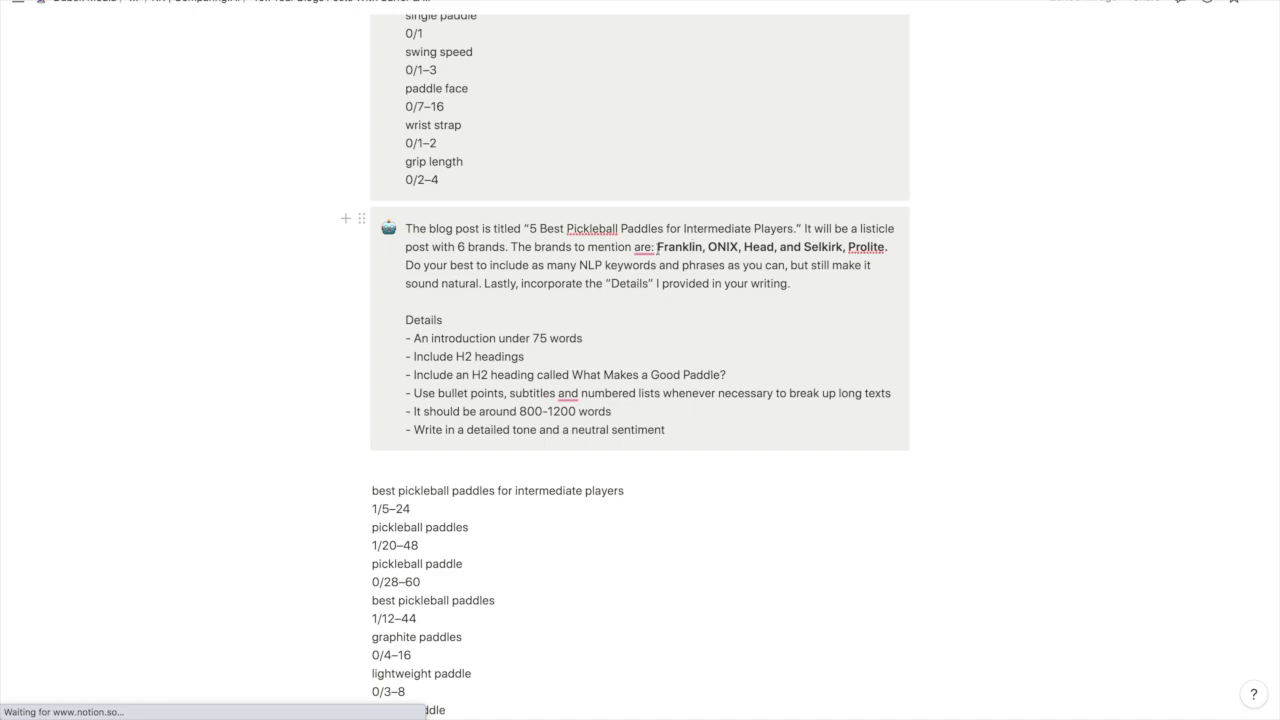
{"action": "left_click_drag", "start_coordinate": [656, 249], "coordinate": [823, 249]}
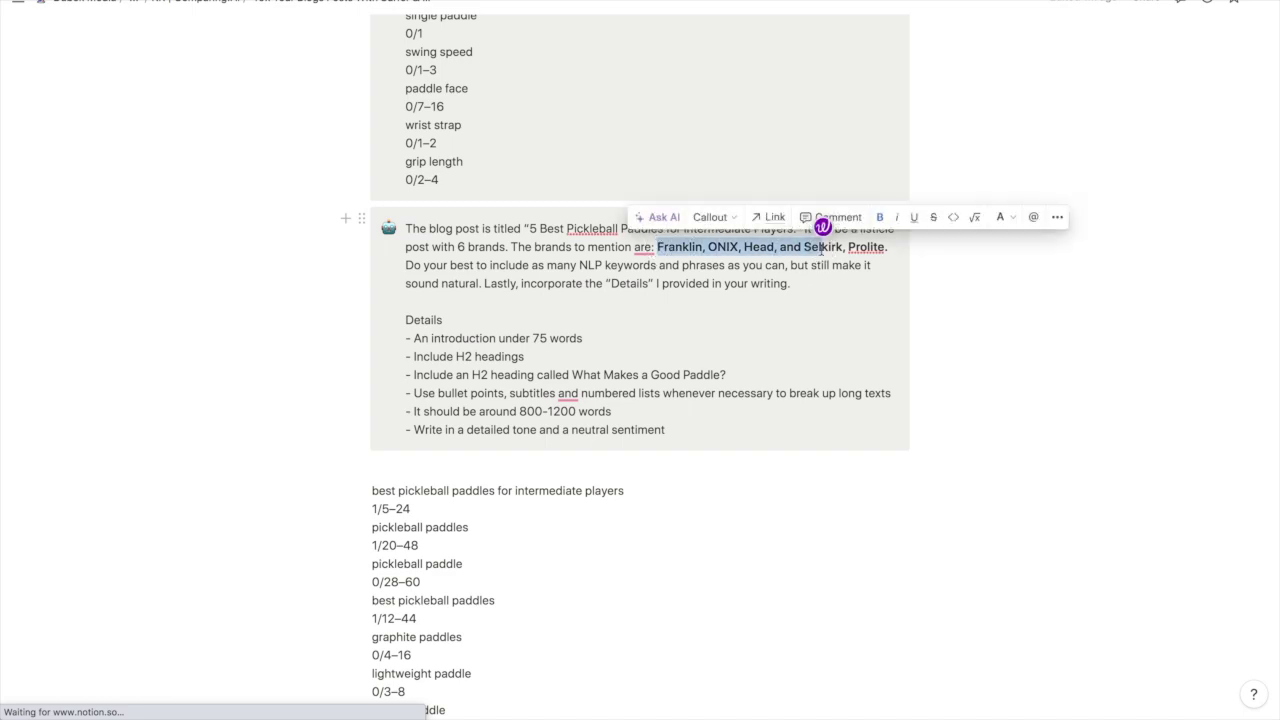
{"action": "left_click", "coordinate": [712, 272]}
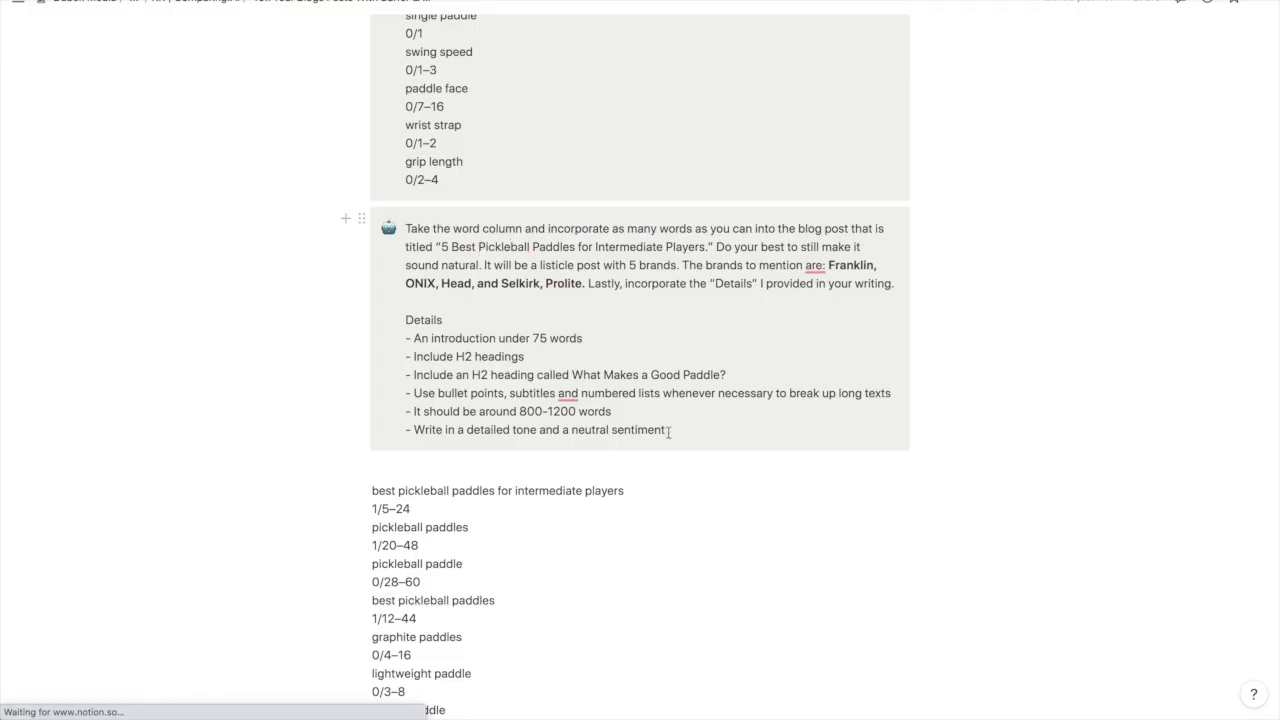
{"action": "left_click_drag", "start_coordinate": [668, 429], "coordinate": [410, 230]}
Copy the revised prompt from Notion into ChatGPT's message box and look it over
{"action": "key", "text": "ctrl+c"}
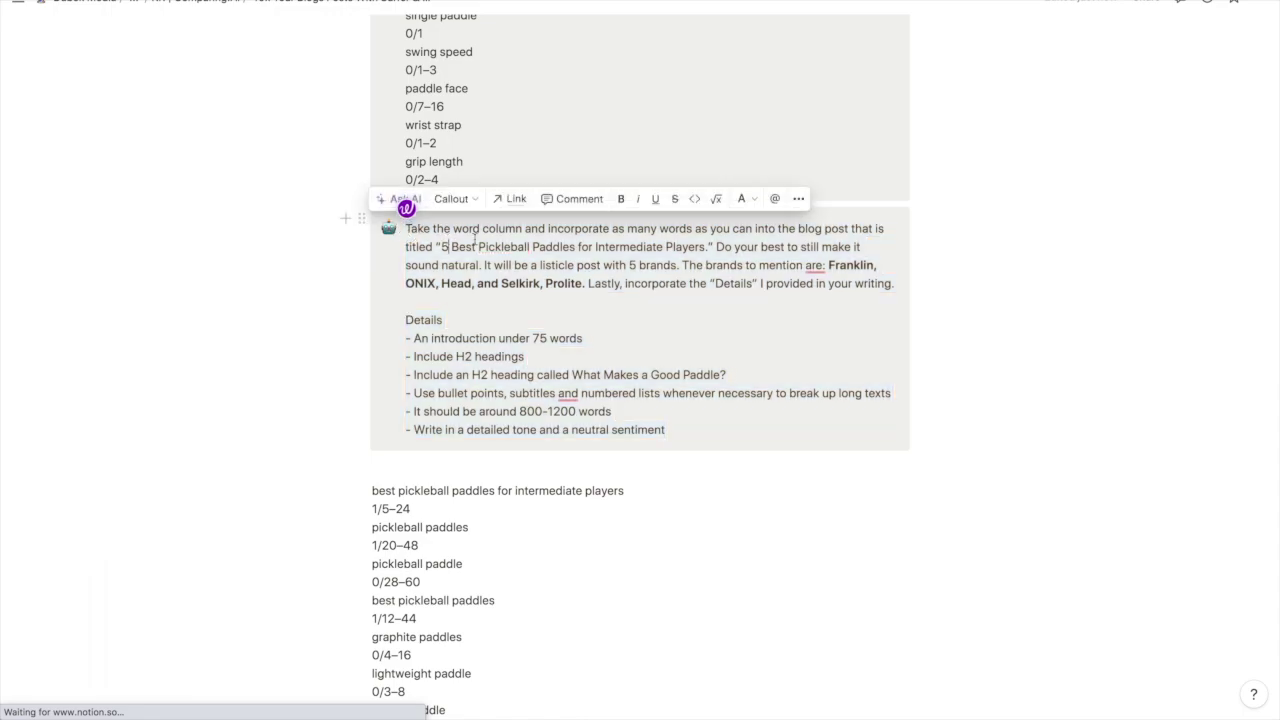
{"action": "key", "text": "ctrl+v"}
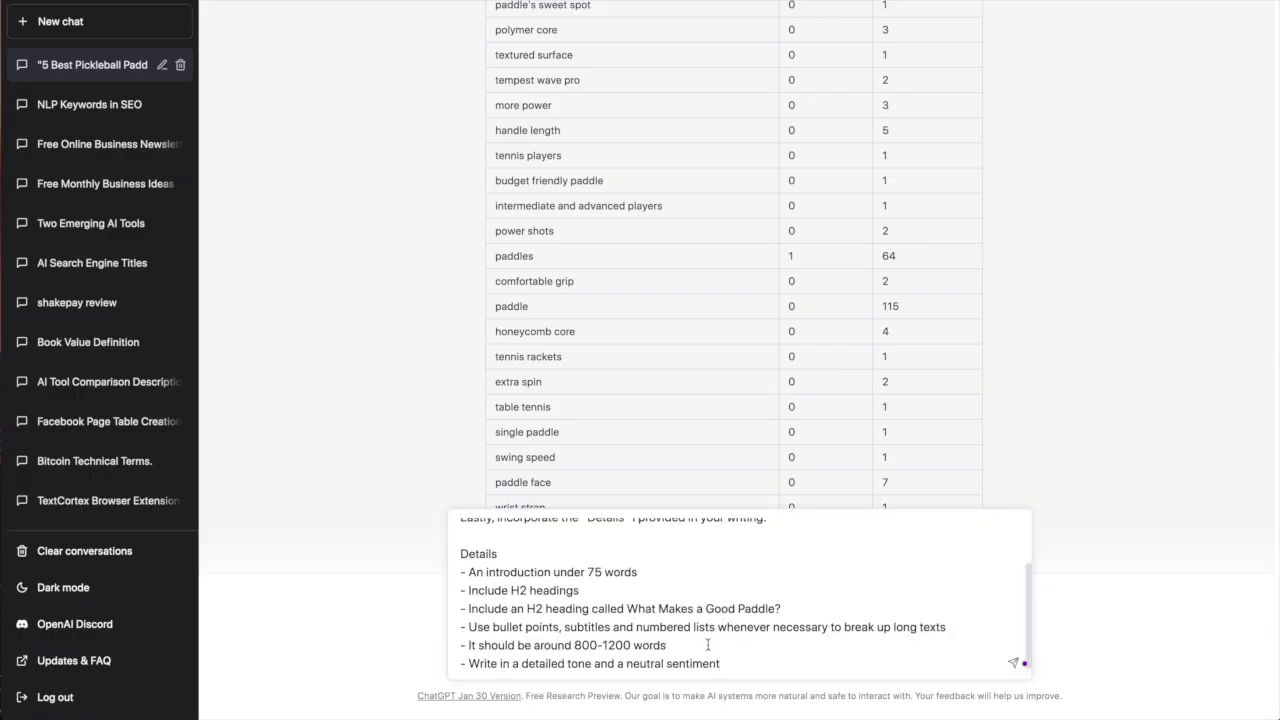
{"action": "scroll", "coordinate": [708, 645], "scroll_direction": "up", "scroll_amount": 3}
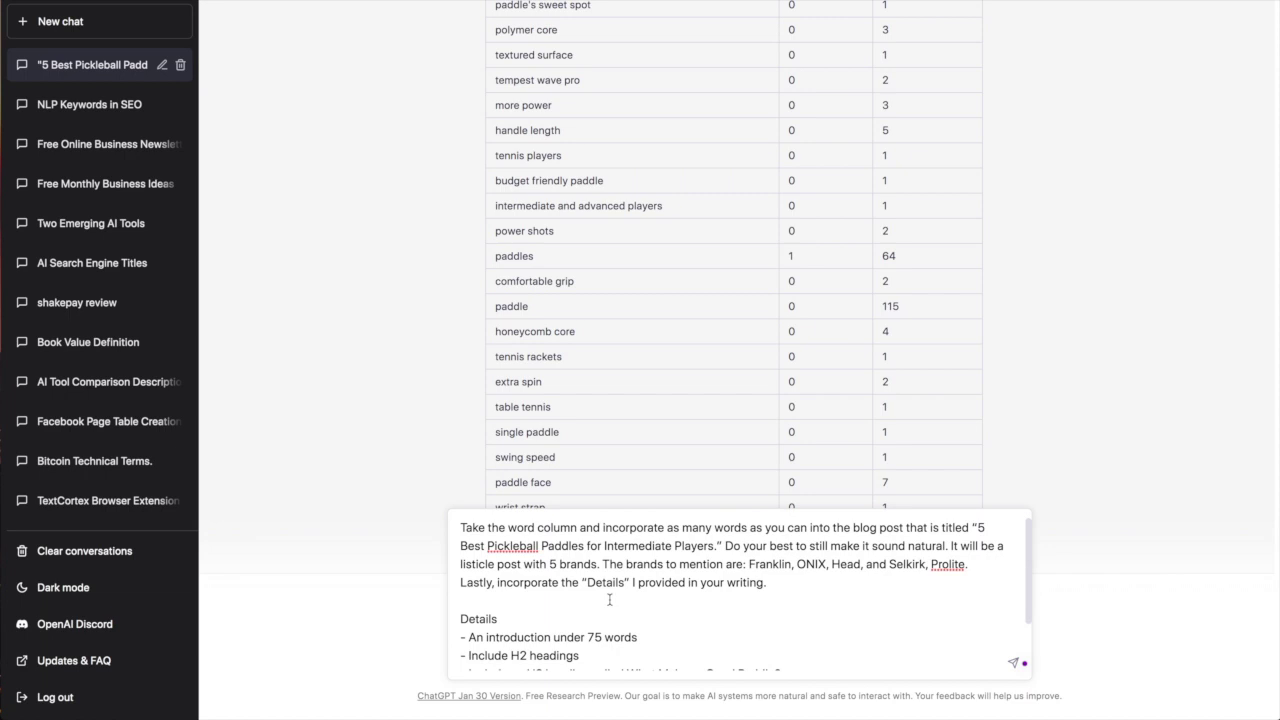
{"action": "left_click_drag", "start_coordinate": [579, 532], "coordinate": [480, 530]}
{"action": "scroll", "coordinate": [458, 258], "scroll_direction": "up", "scroll_amount": 10}
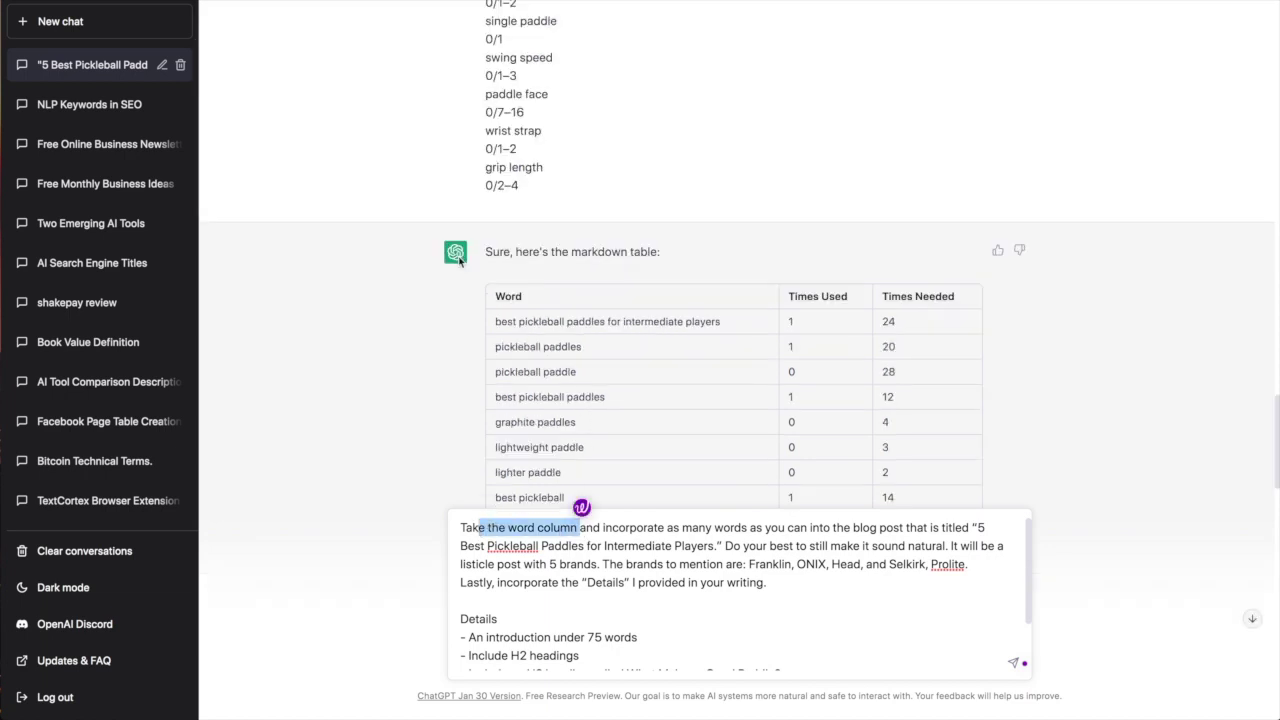
{"action": "scroll", "coordinate": [539, 305], "scroll_direction": "down", "scroll_amount": 10}
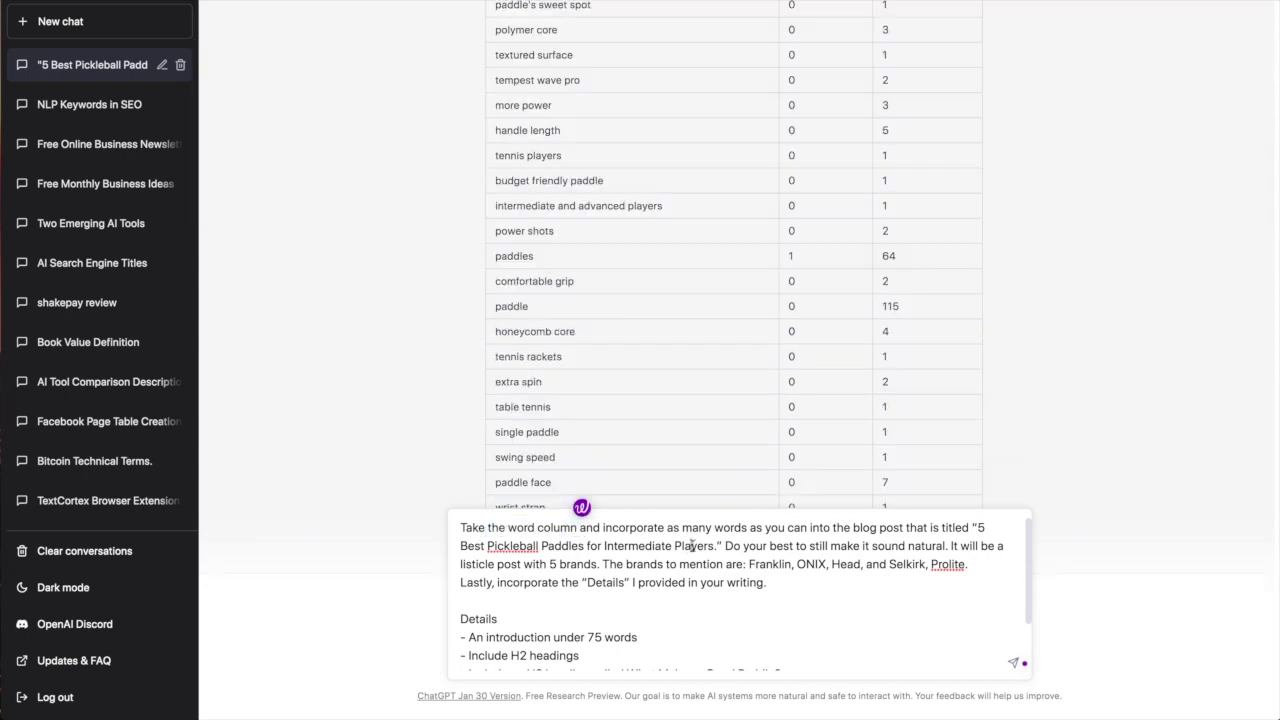
{"action": "left_click_drag", "start_coordinate": [765, 528], "coordinate": [718, 548]}
{"action": "left_click", "coordinate": [724, 546]}
Check the prompt's Details reference, introduction and H2 heading requirements, then send it
{"action": "left_click_drag", "start_coordinate": [554, 583], "coordinate": [702, 583]}
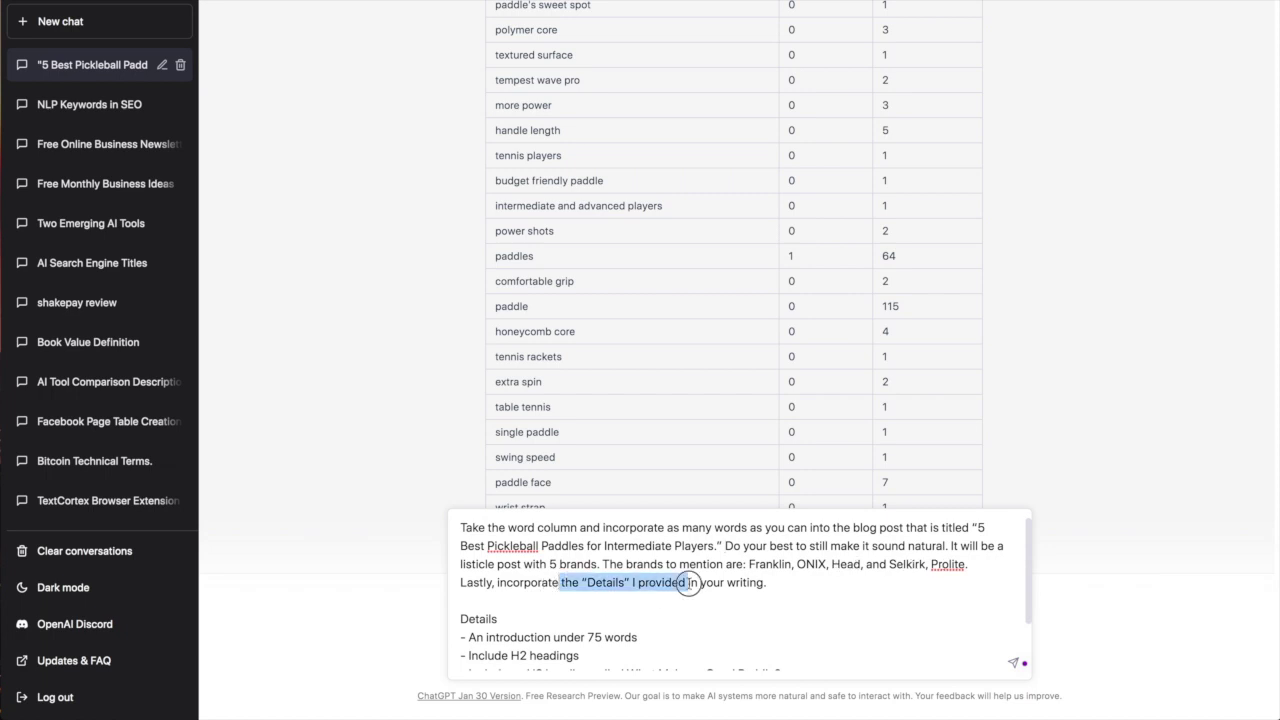
{"action": "left_click", "coordinate": [654, 564]}
{"action": "scroll", "coordinate": [763, 583], "scroll_direction": "down", "scroll_amount": 2}
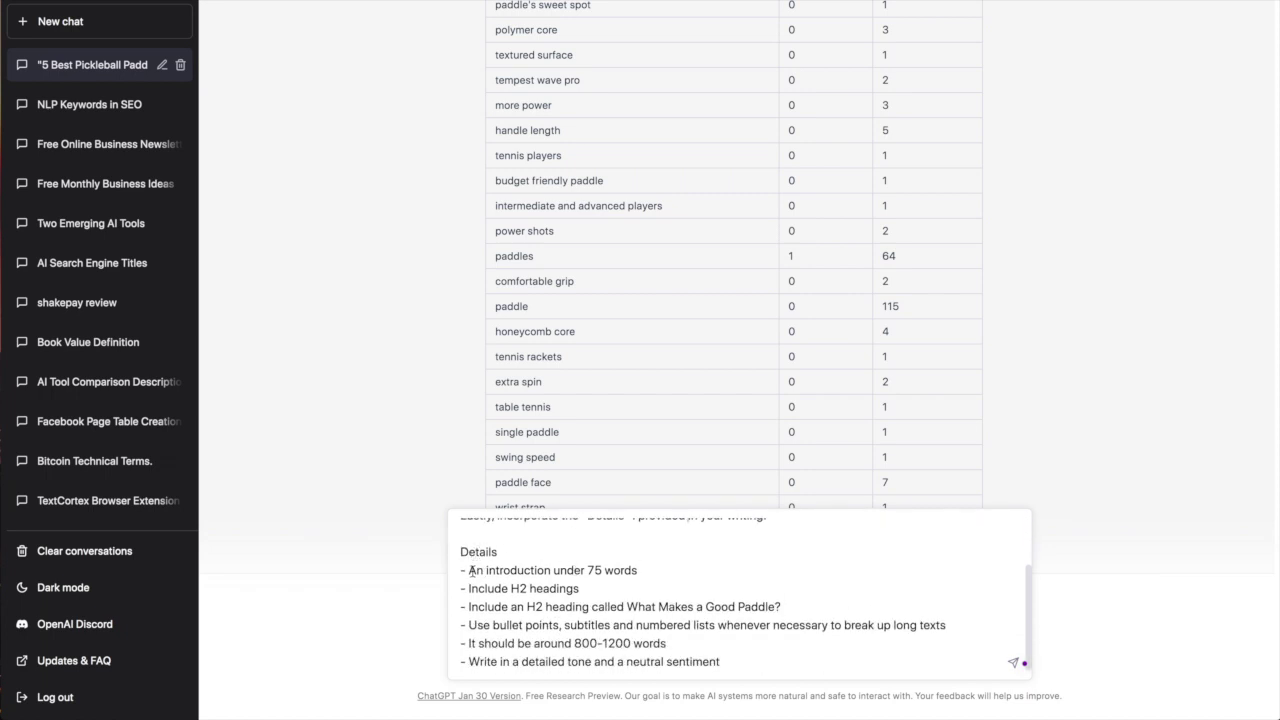
{"action": "left_click_drag", "start_coordinate": [471, 570], "coordinate": [640, 595]}
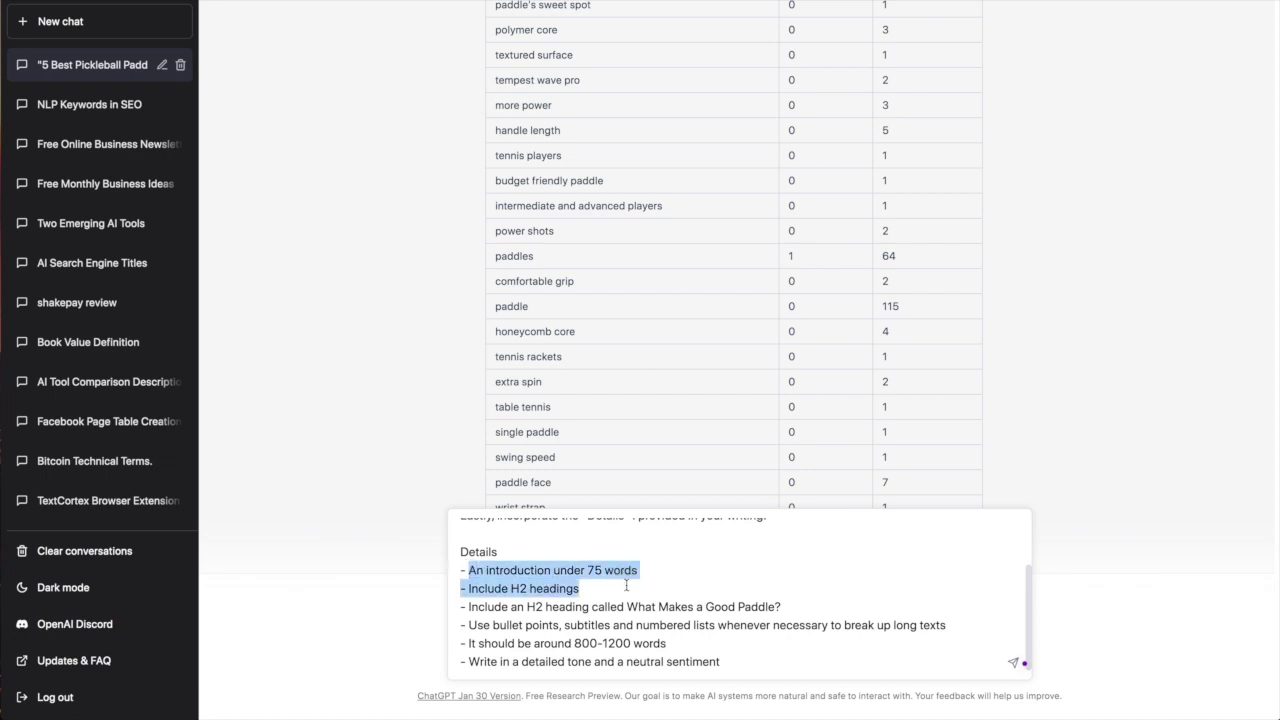
{"action": "left_click", "coordinate": [626, 585]}
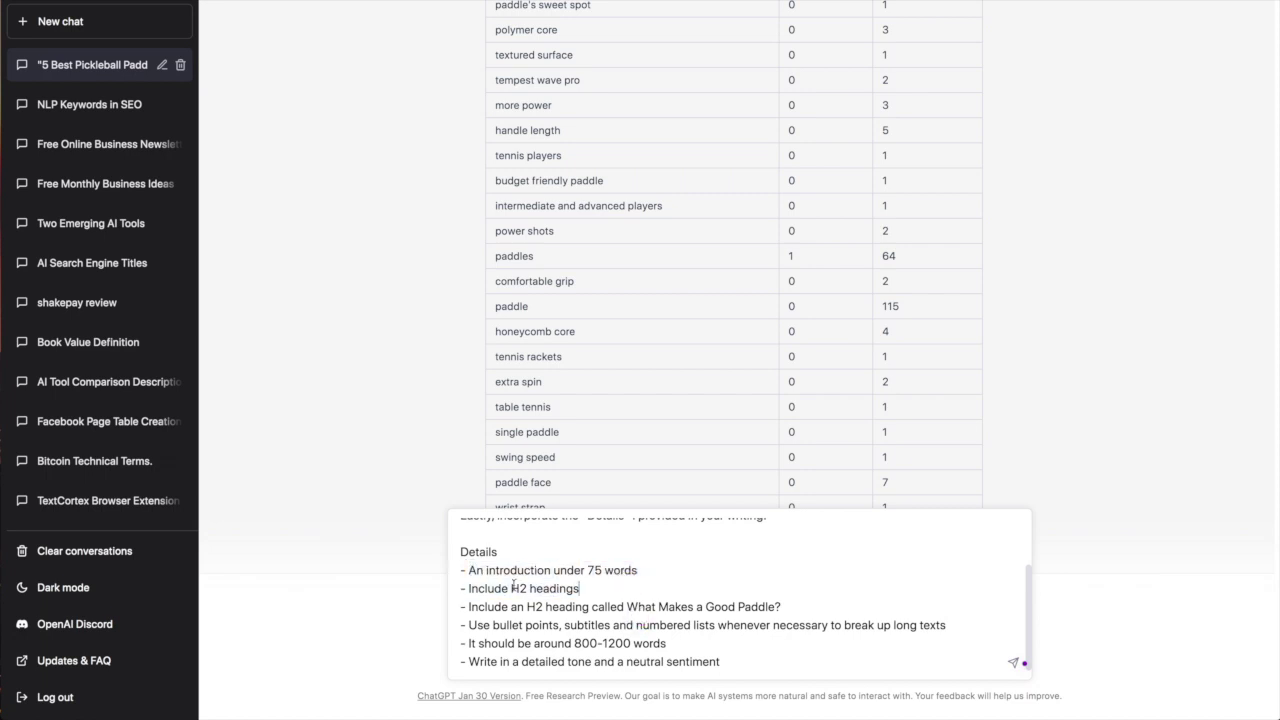
{"action": "left_click_drag", "start_coordinate": [512, 588], "coordinate": [545, 588]}
{"action": "left_click", "coordinate": [596, 606]}
{"action": "key", "text": "Return"}
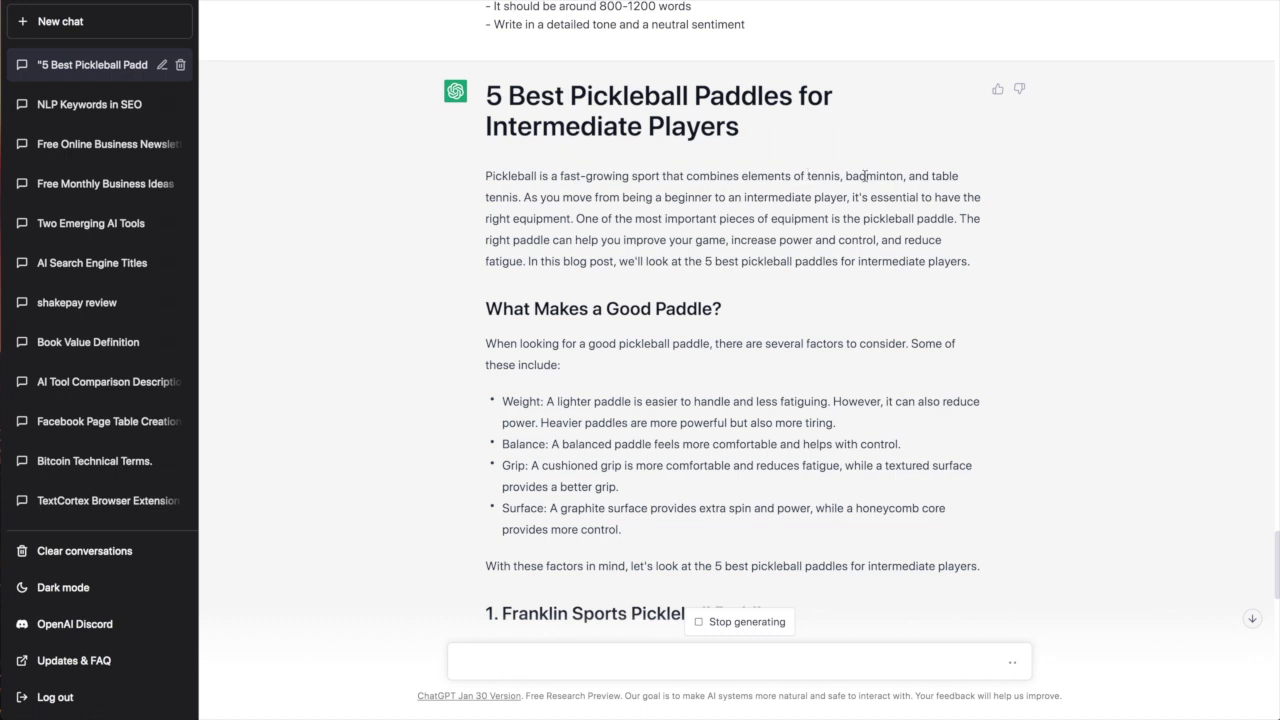
Read the generated introduction, including its lines on improving your game and the 5 best paddles
{"action": "left_click_drag", "start_coordinate": [530, 200], "coordinate": [956, 218]}
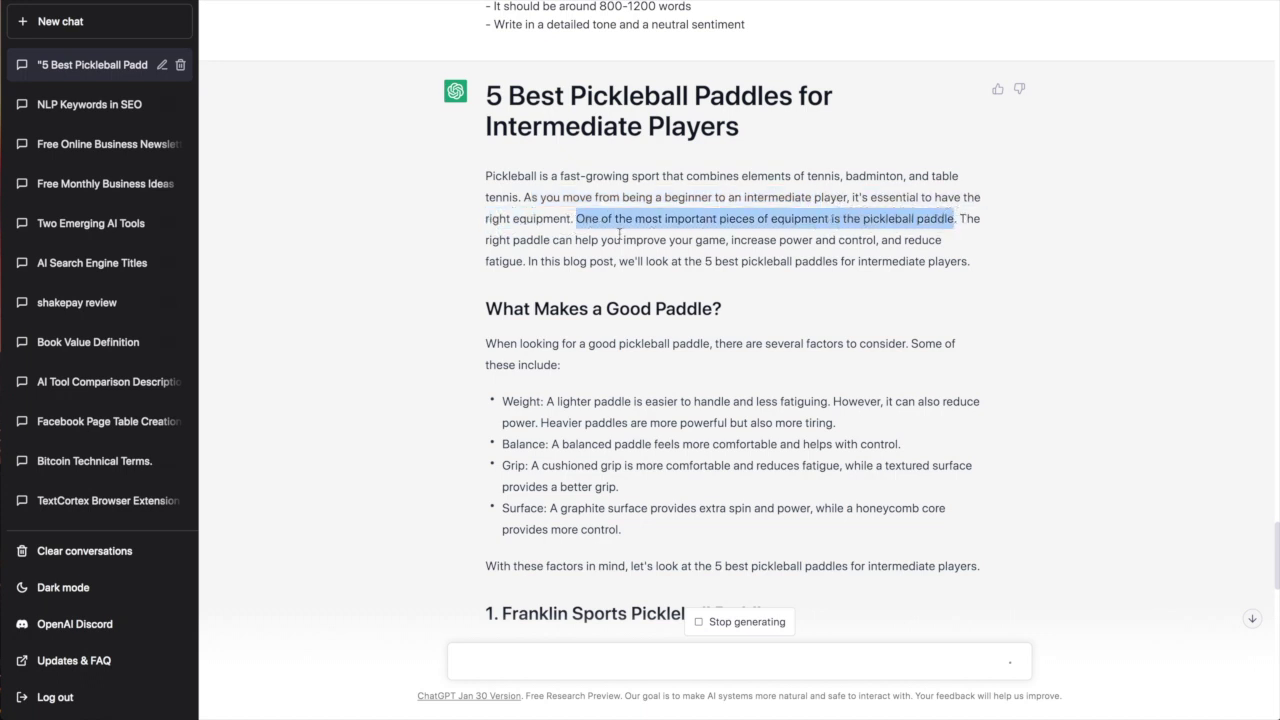
{"action": "left_click_drag", "start_coordinate": [623, 240], "coordinate": [805, 240]}
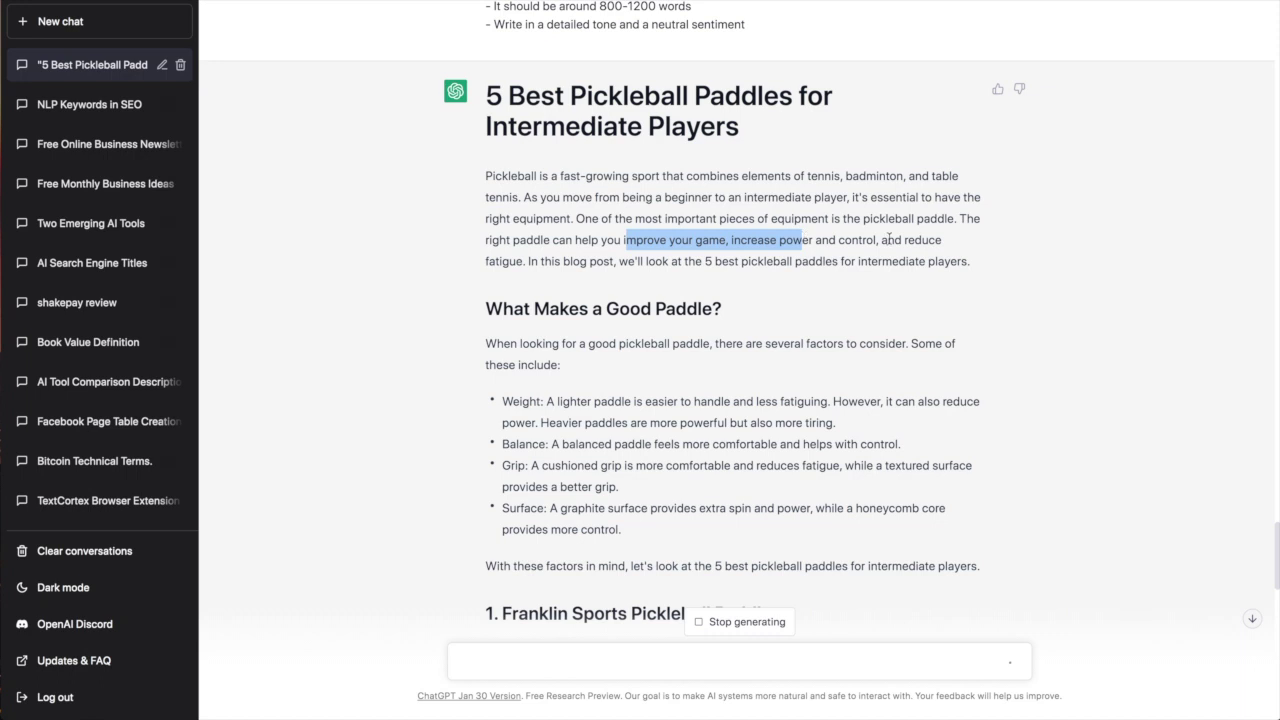
{"action": "left_click_drag", "start_coordinate": [563, 261], "coordinate": [729, 256]}
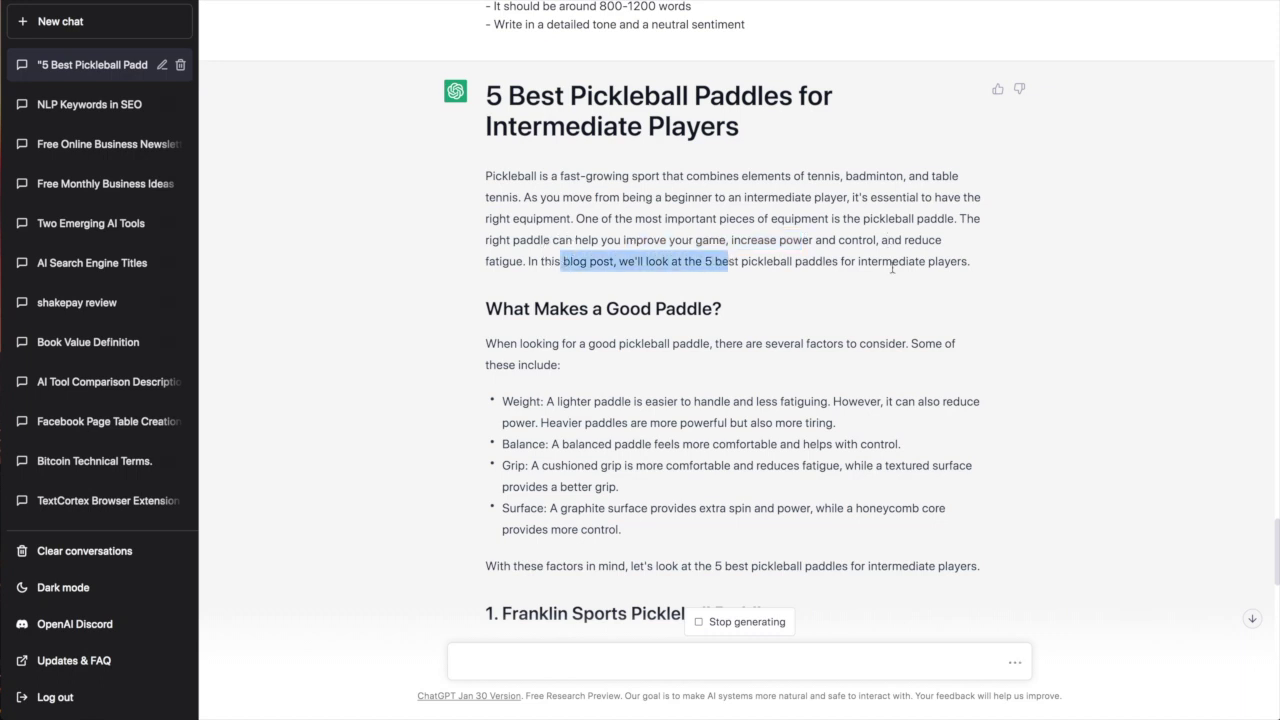
{"action": "left_click", "coordinate": [892, 267]}
{"action": "triple_click", "coordinate": [785, 240]}
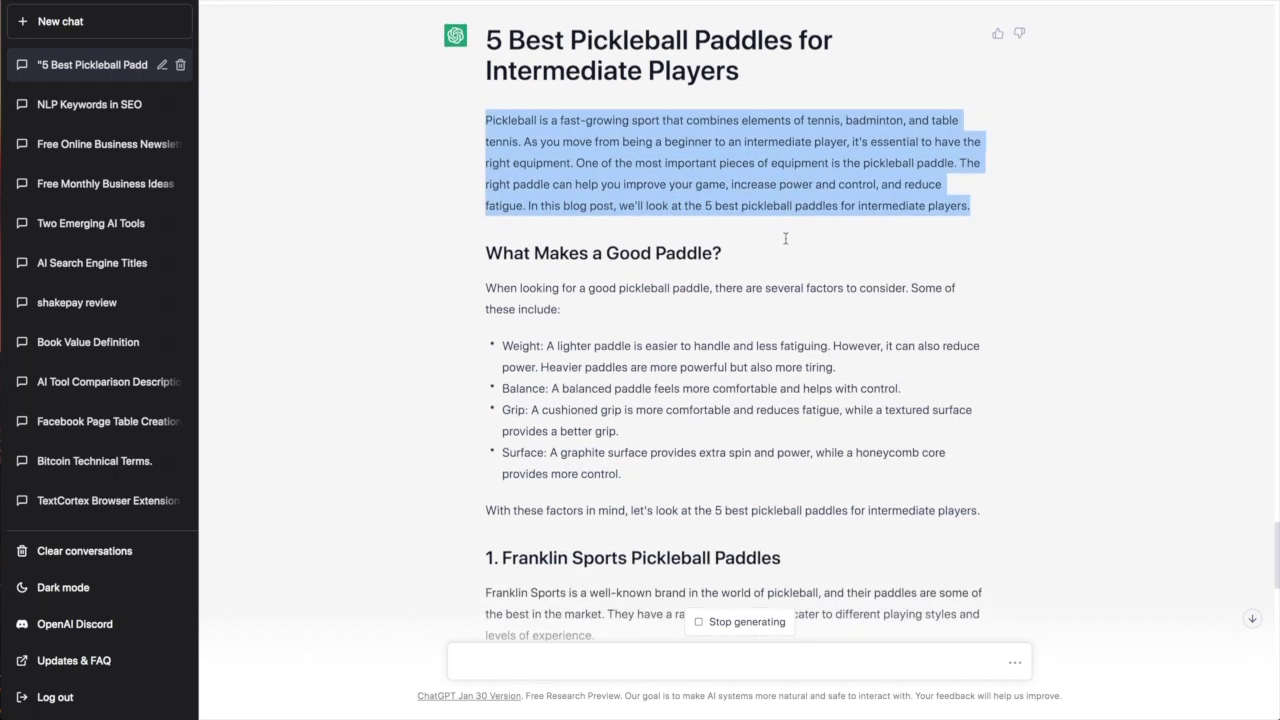
{"action": "left_click", "coordinate": [786, 243]}
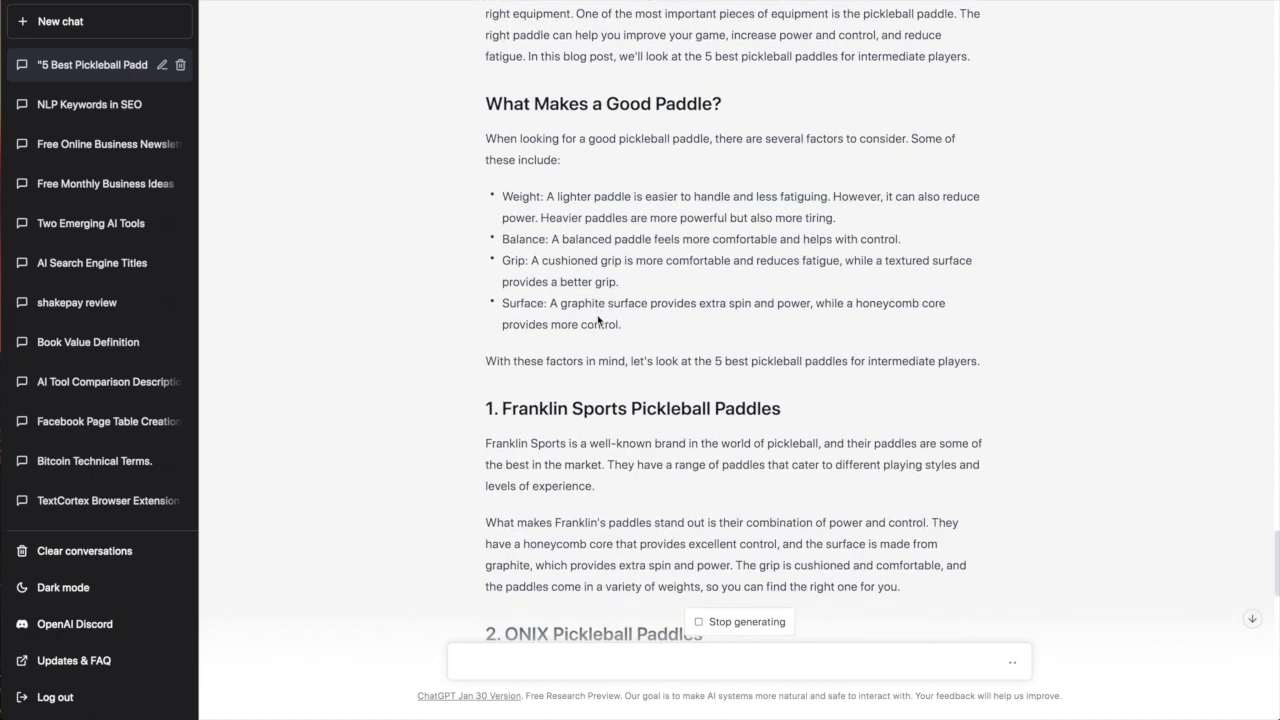
Review the paddle-factor bullets: Weight, Balance, Grip and Surface
{"action": "left_click_drag", "start_coordinate": [791, 138], "coordinate": [912, 138]}
{"action": "left_click_drag", "start_coordinate": [502, 196], "coordinate": [562, 197]}
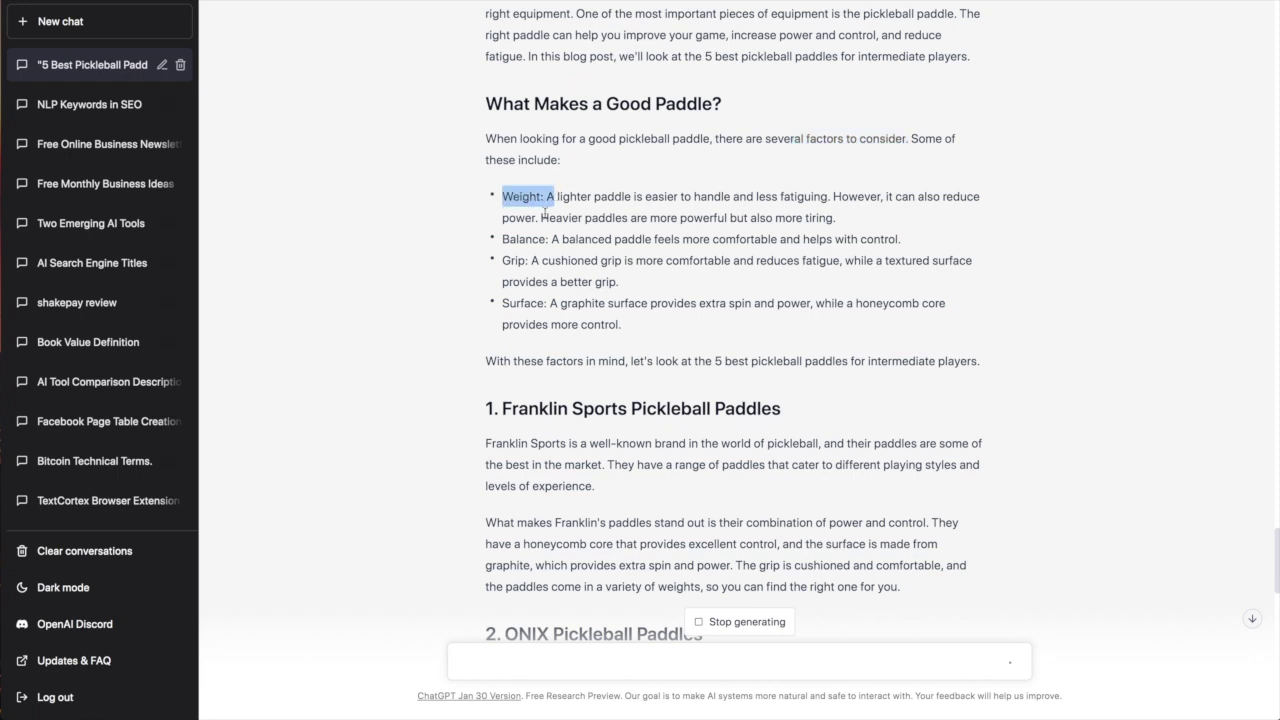
{"action": "double_click", "coordinate": [524, 240]}
{"action": "double_click", "coordinate": [511, 258]}
{"action": "triple_click", "coordinate": [514, 302]}
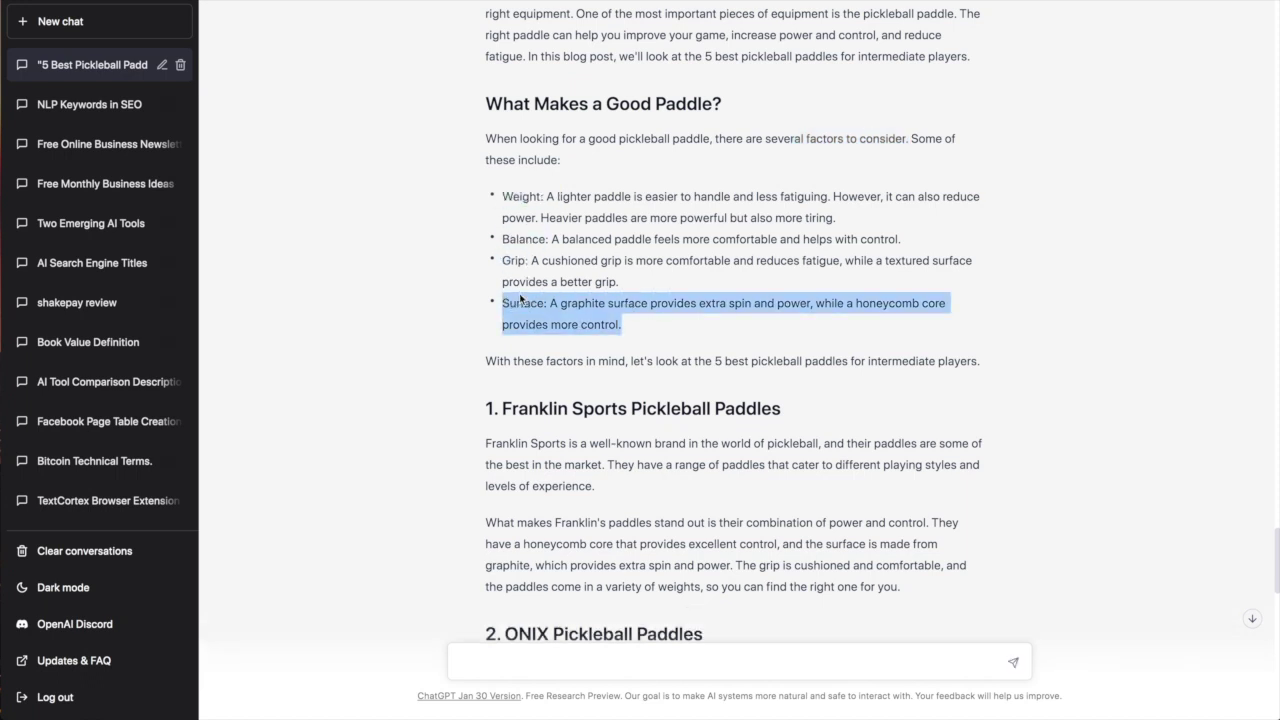
{"action": "left_click", "coordinate": [520, 300]}
Look over the passage introducing the 5 best pickleball paddles
{"action": "scroll", "coordinate": [600, 300], "scroll_direction": "down", "scroll_amount": 2}
{"action": "left_click_drag", "start_coordinate": [688, 289], "coordinate": [802, 287]}
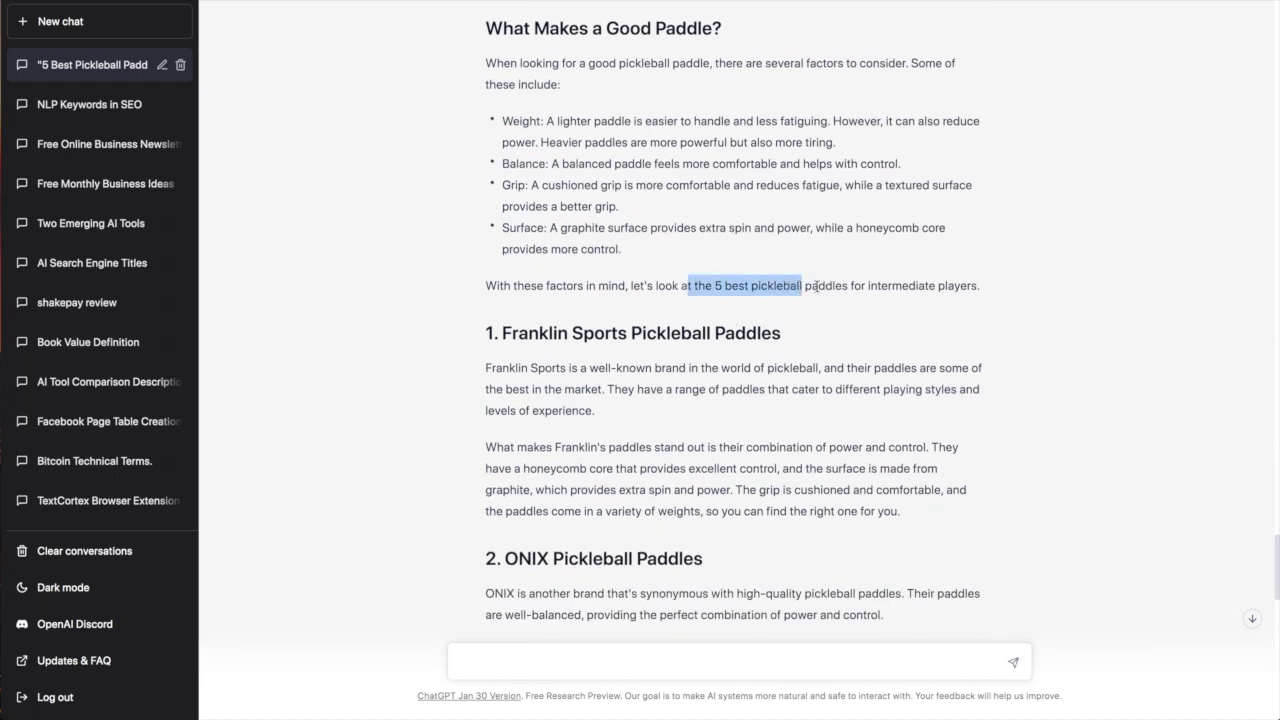
{"action": "scroll", "coordinate": [864, 287], "scroll_direction": "down", "scroll_amount": 4}
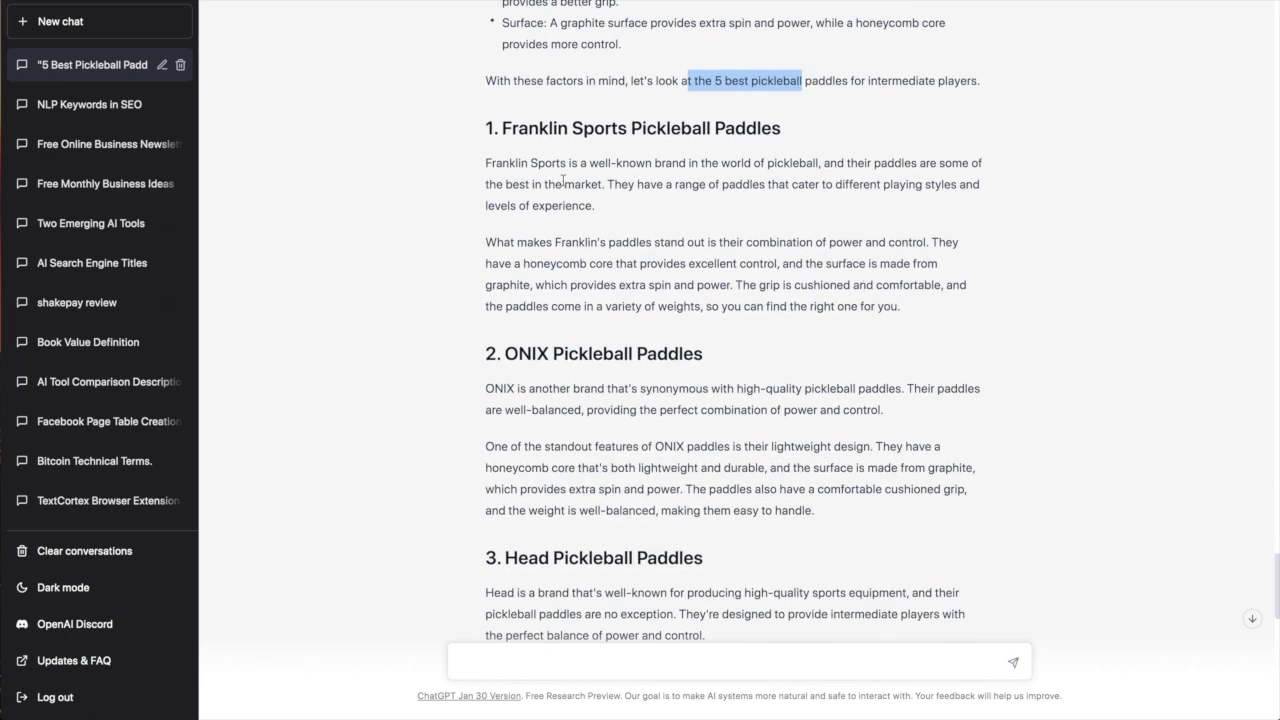
{"action": "left_click_drag", "start_coordinate": [484, 128], "coordinate": [777, 500]}
{"action": "scroll", "coordinate": [776, 497], "scroll_direction": "down", "scroll_amount": 5}
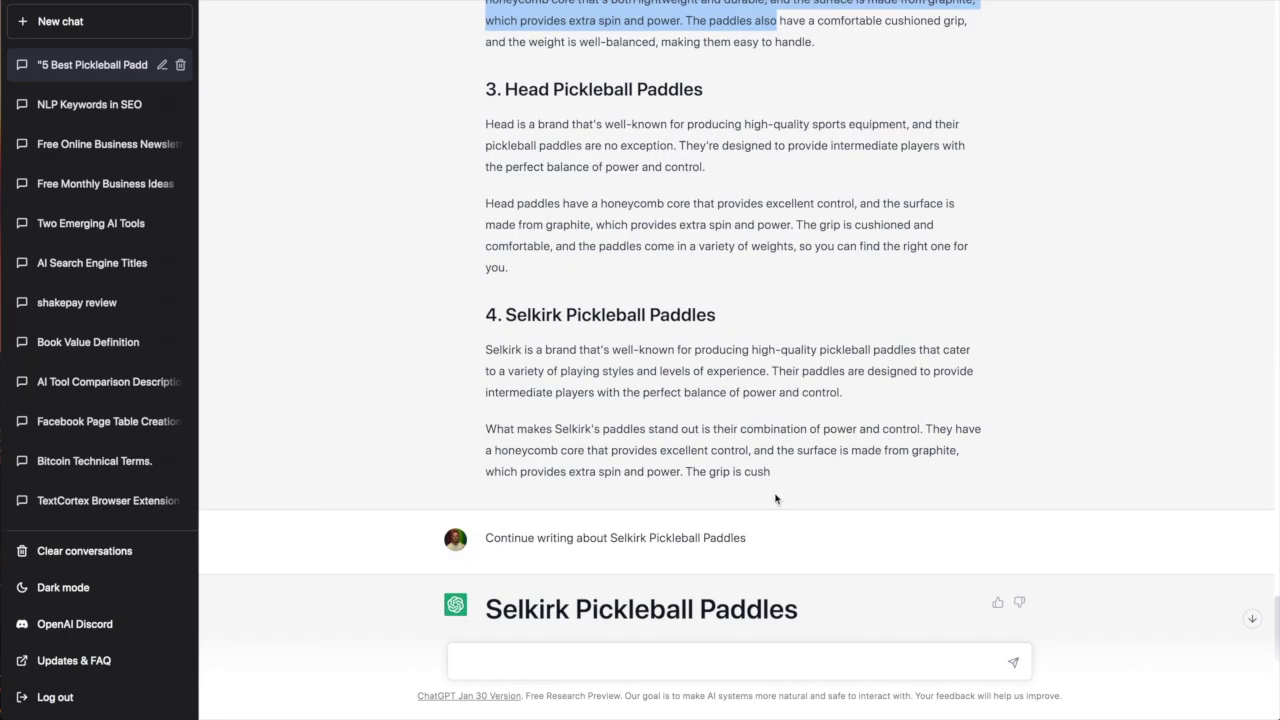
{"action": "scroll", "coordinate": [732, 411], "scroll_direction": "up", "scroll_amount": 5}
{"action": "left_click", "coordinate": [696, 238]}
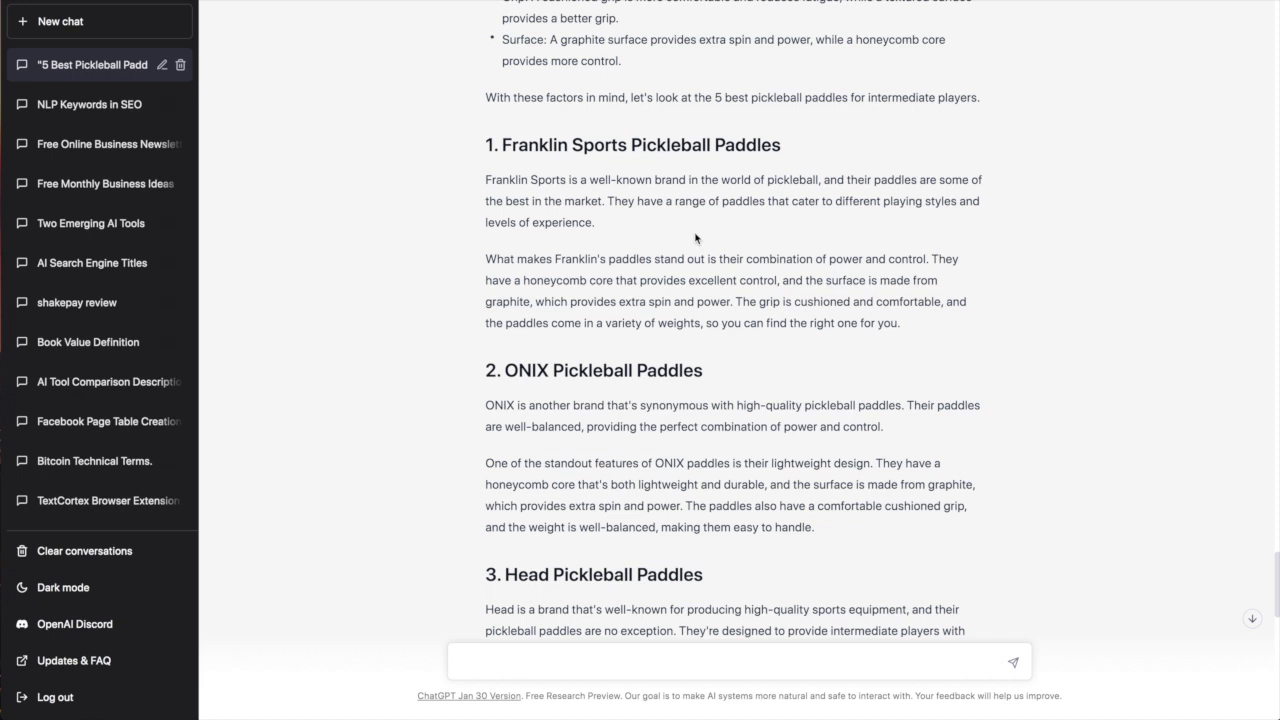
Read through the Franklin Sports entry and its introductory sentences
{"action": "double_click", "coordinate": [596, 199]}
{"action": "left_click_drag", "start_coordinate": [563, 184], "coordinate": [677, 223]}
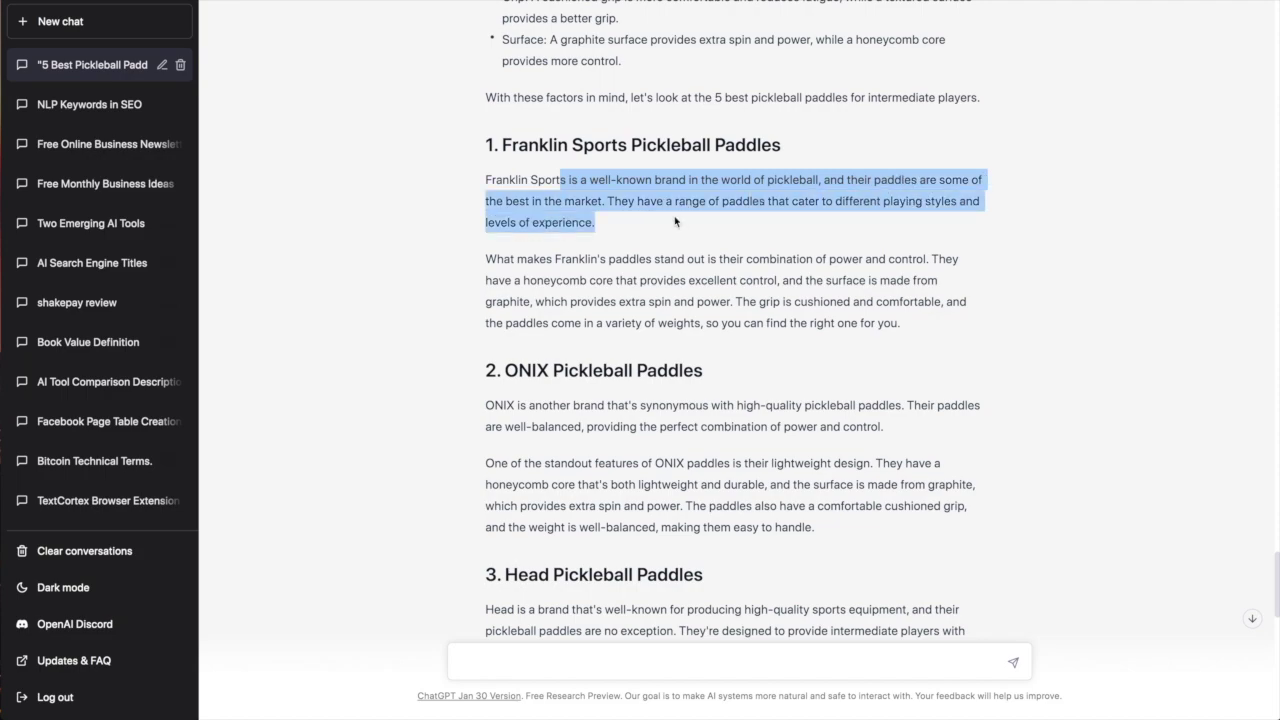
{"action": "left_click", "coordinate": [677, 223]}
{"action": "left_click", "coordinate": [868, 320], "text": "shift"}
{"action": "left_click", "coordinate": [551, 193]}
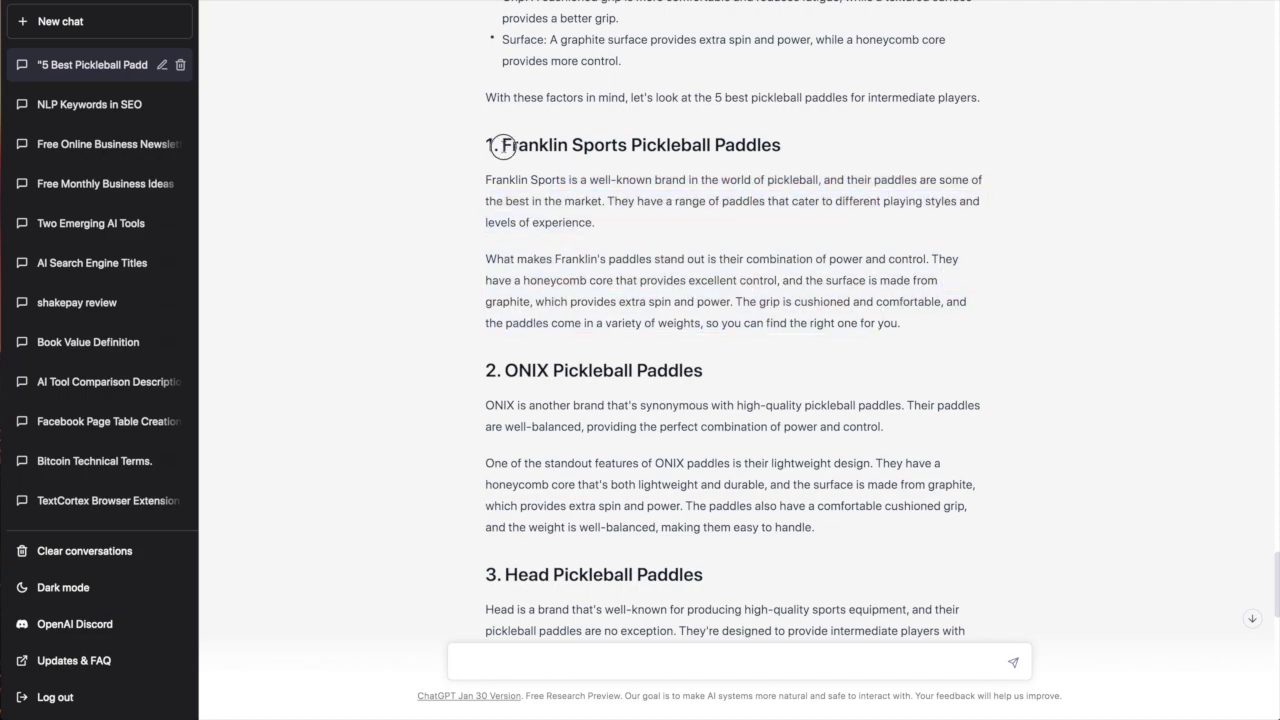
{"action": "left_click_drag", "start_coordinate": [502, 145], "coordinate": [598, 224]}
Recheck the word Details in the prompt, then return down through the article
{"action": "scroll", "coordinate": [683, 241], "scroll_direction": "up", "scroll_amount": 2}
{"action": "scroll", "coordinate": [683, 241], "scroll_direction": "up", "scroll_amount": 5}
{"action": "scroll", "coordinate": [683, 241], "scroll_direction": "down", "scroll_amount": 7}
{"action": "scroll", "coordinate": [503, 249], "scroll_direction": "up", "scroll_amount": 9}
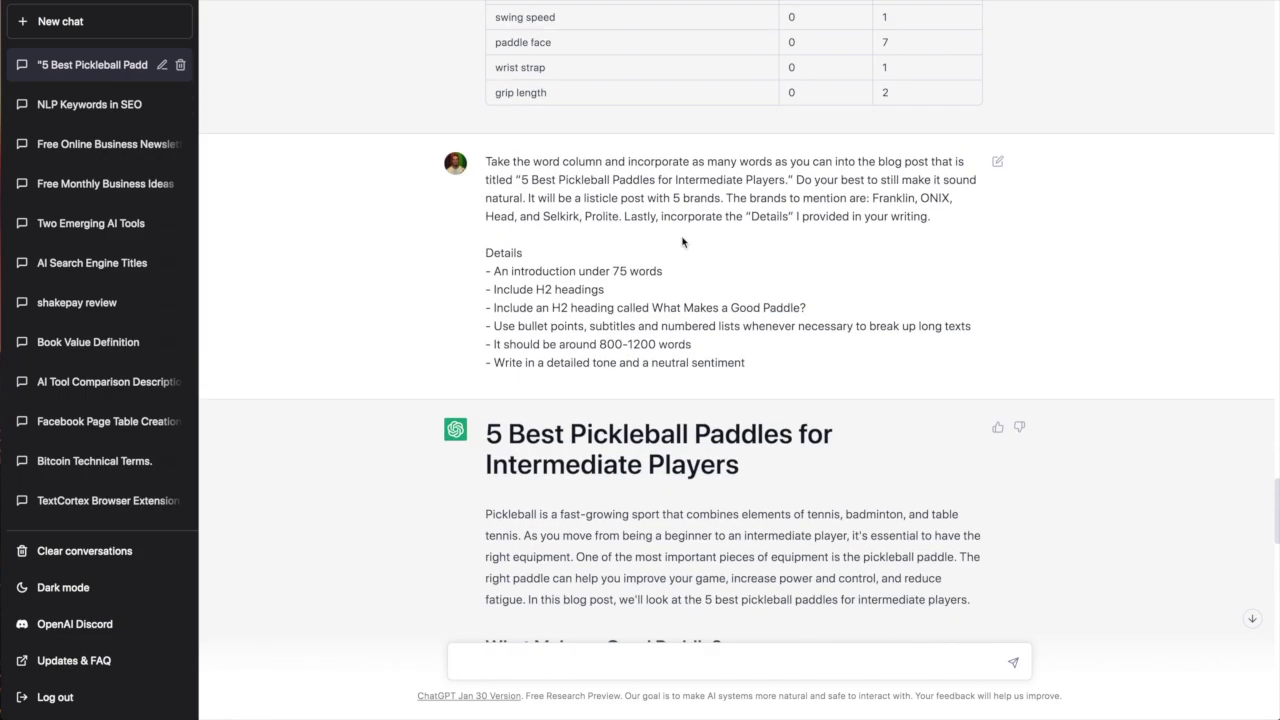
{"action": "double_click", "coordinate": [490, 250]}
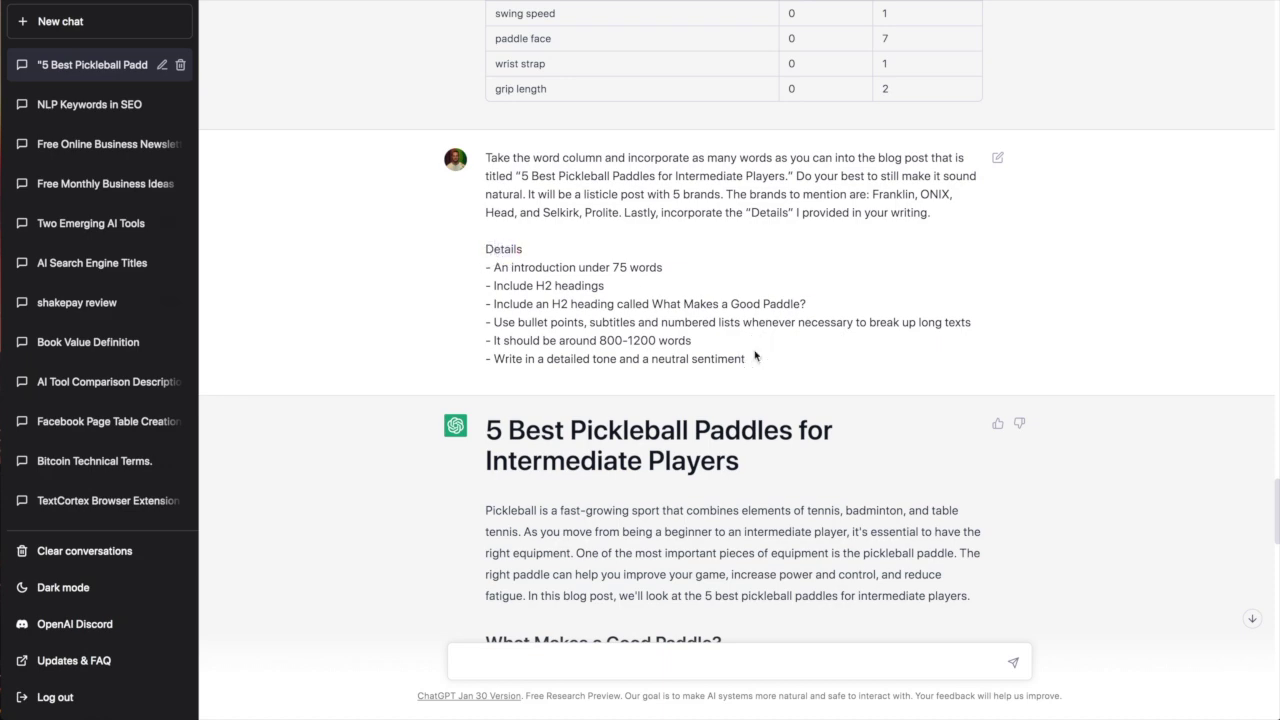
{"action": "scroll", "coordinate": [666, 373], "scroll_direction": "down", "scroll_amount": 6}
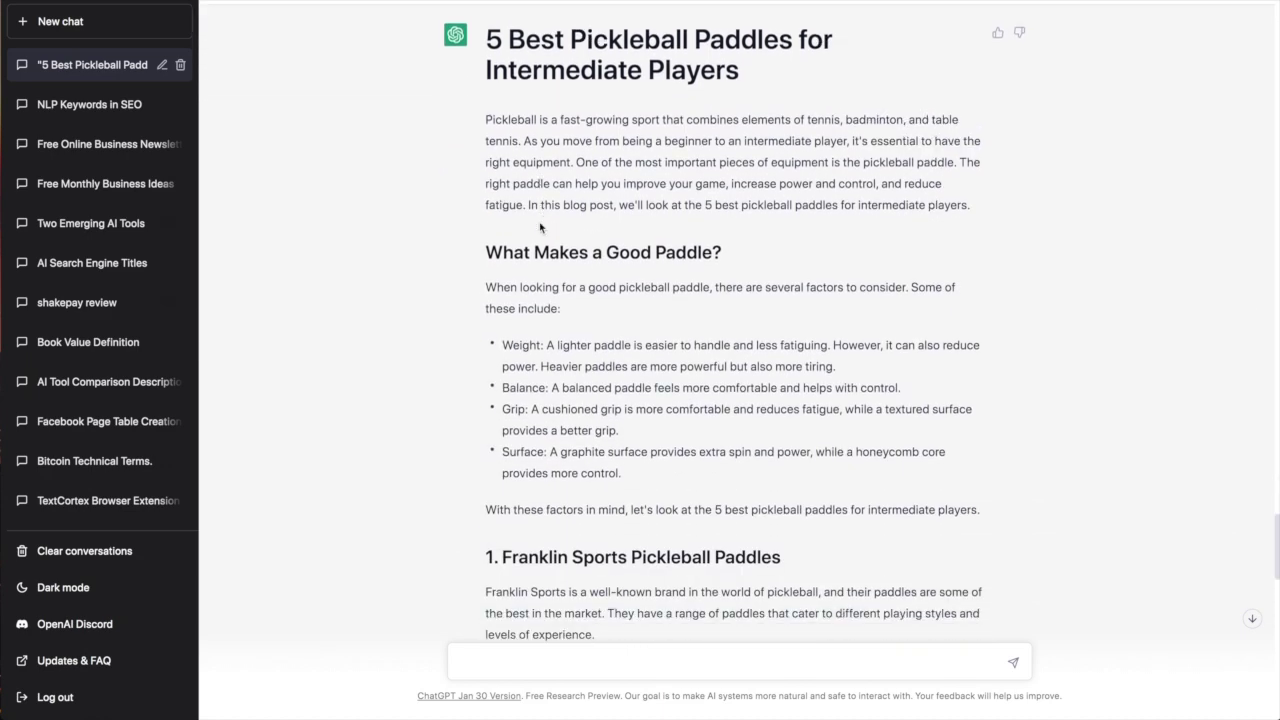
{"action": "scroll", "coordinate": [539, 228], "scroll_direction": "down", "scroll_amount": 9}
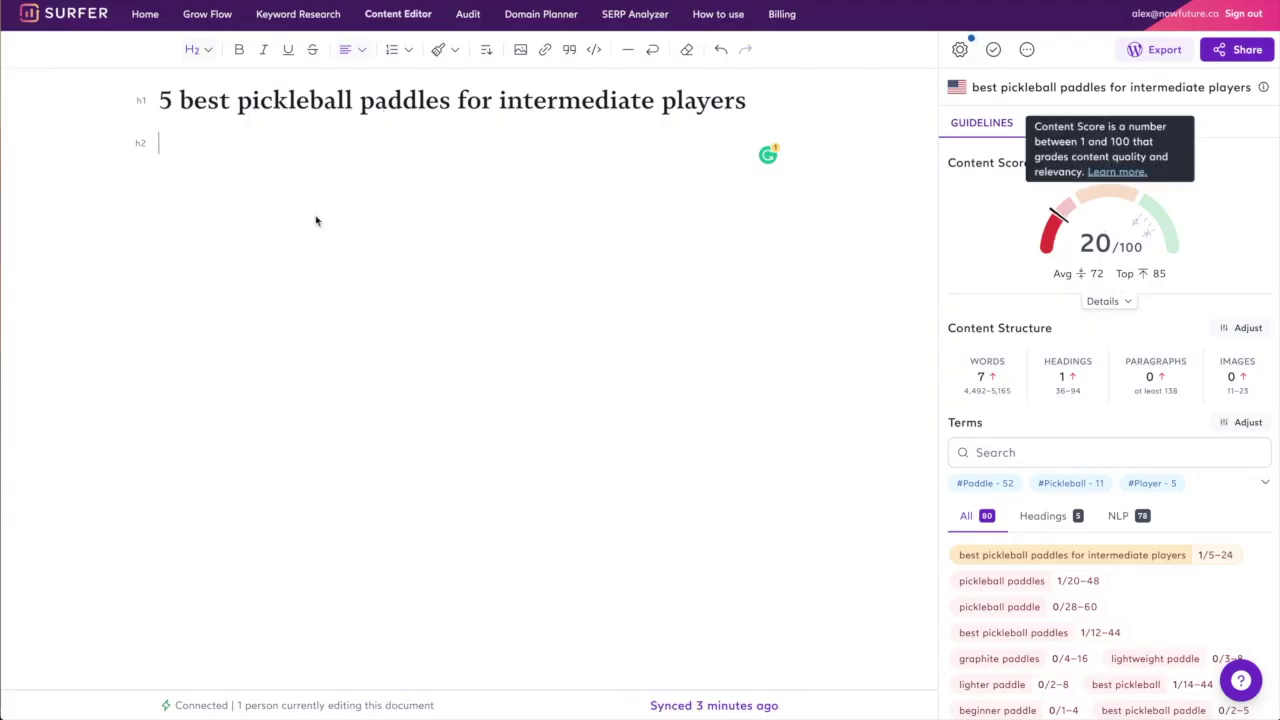
Paste the article into Surfer (score 20→38); ask ChatGPT to lengthen it, add a conclusion and 5. Prolite
{"action": "key", "text": "ctrl+v"}
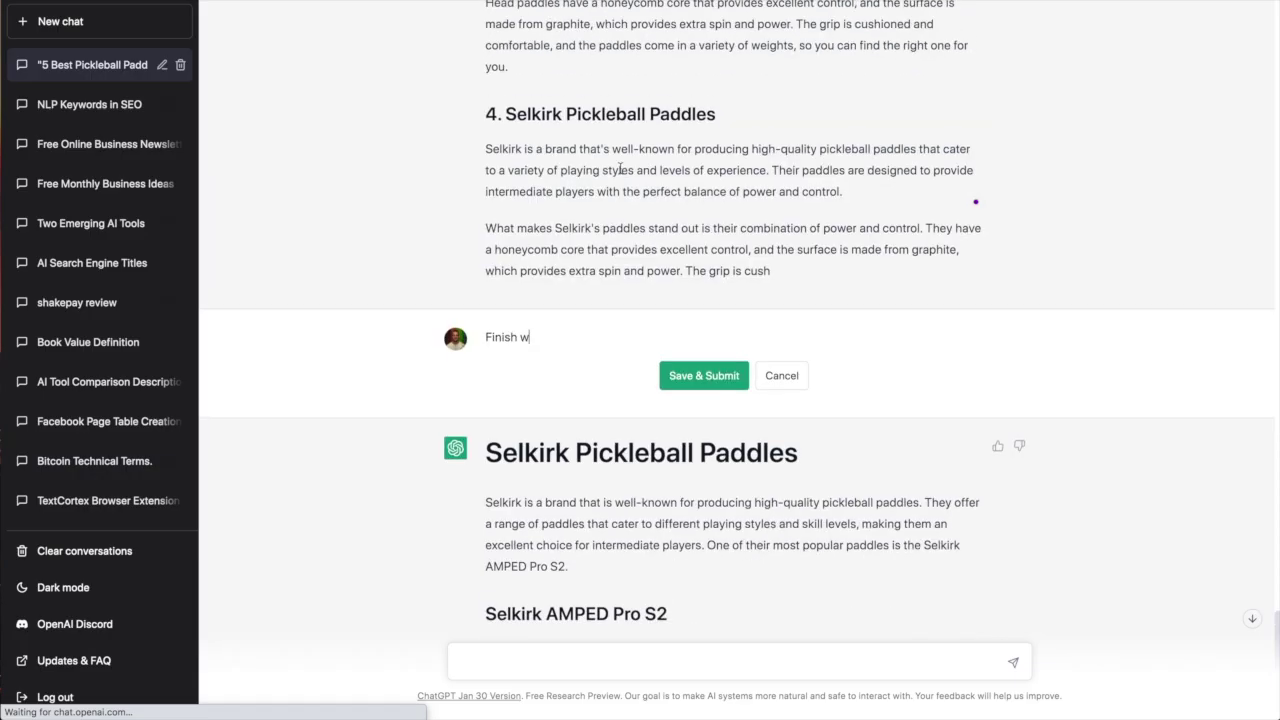
{"action": "type", "text": "riting the article. Make it longer and"}
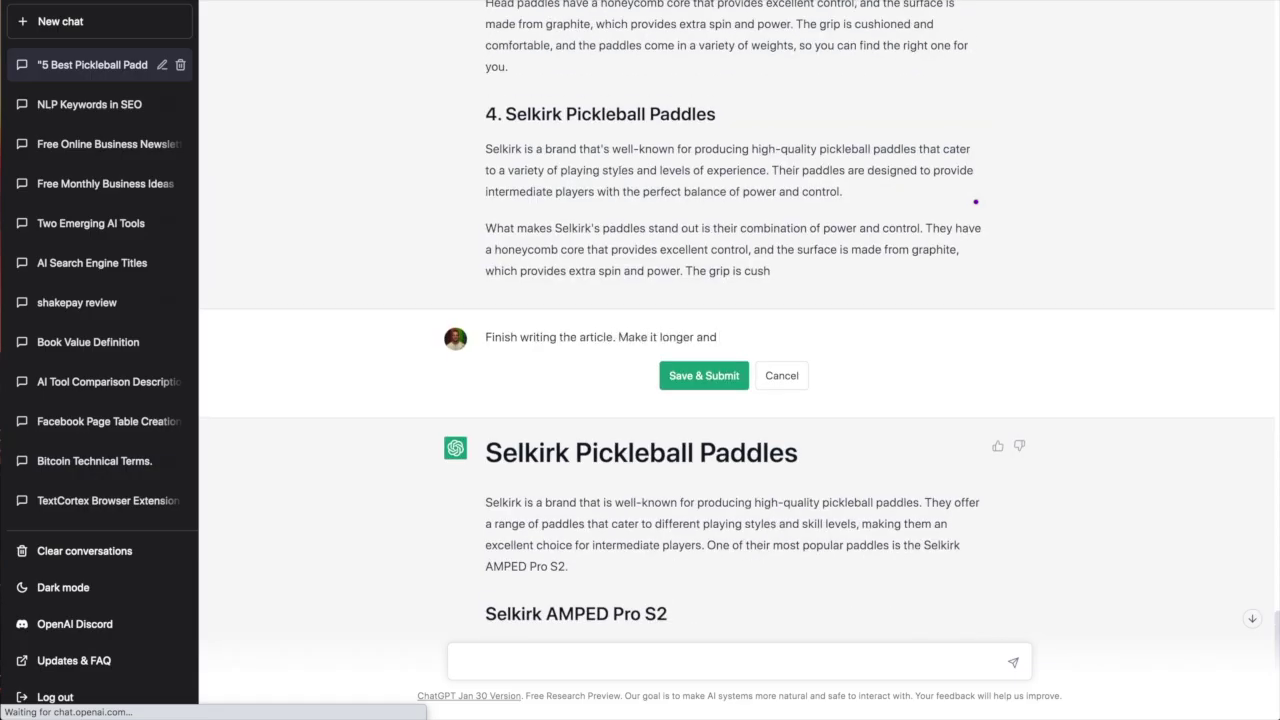
{"action": "type", "text": " add a conclusion. Don't forget to add 5. Prolite as an h2"}
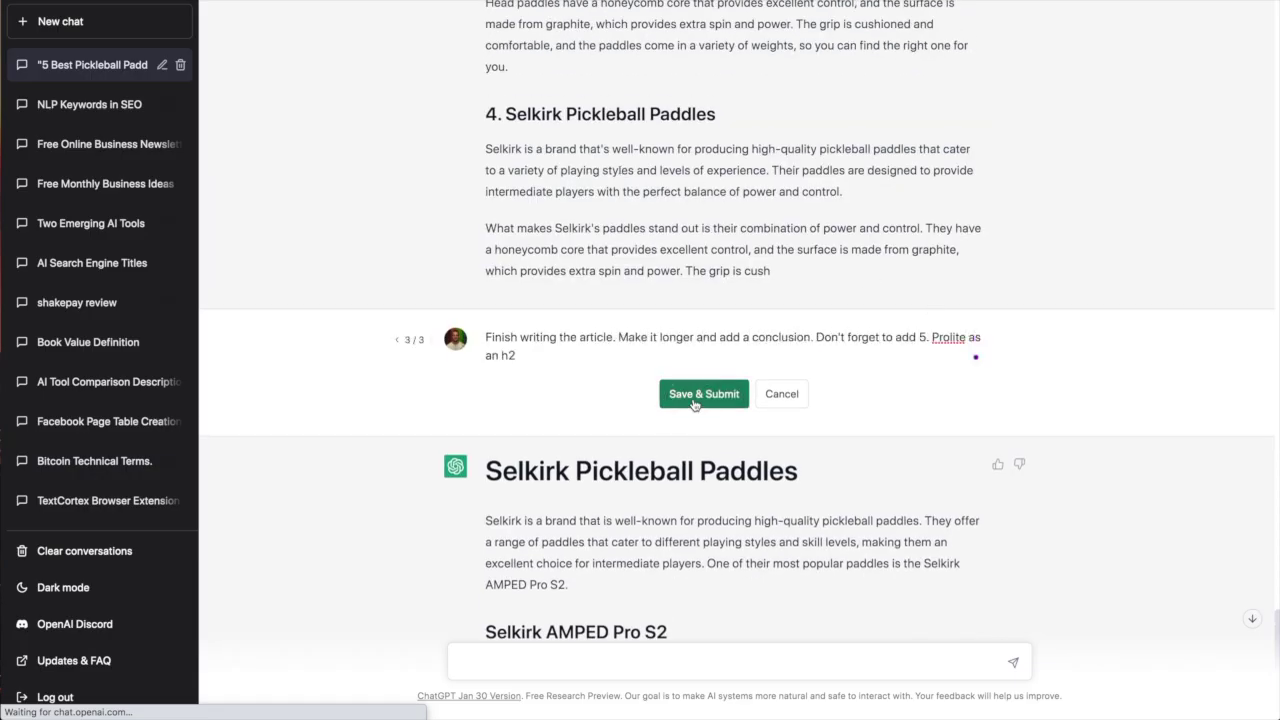
{"action": "left_click", "coordinate": [687, 400]}
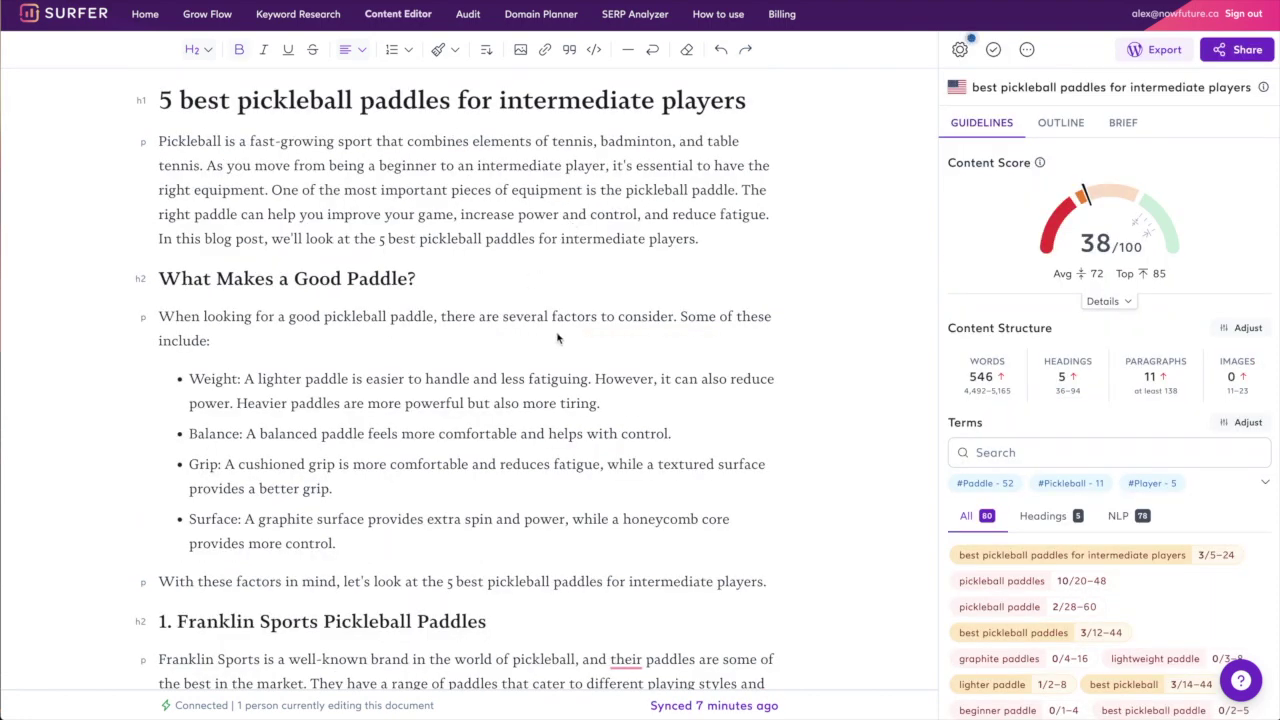
Scroll through the pasted article and its terms panel in Surfer at a score of 38
{"action": "scroll", "coordinate": [587, 320], "scroll_direction": "down", "scroll_amount": 5}
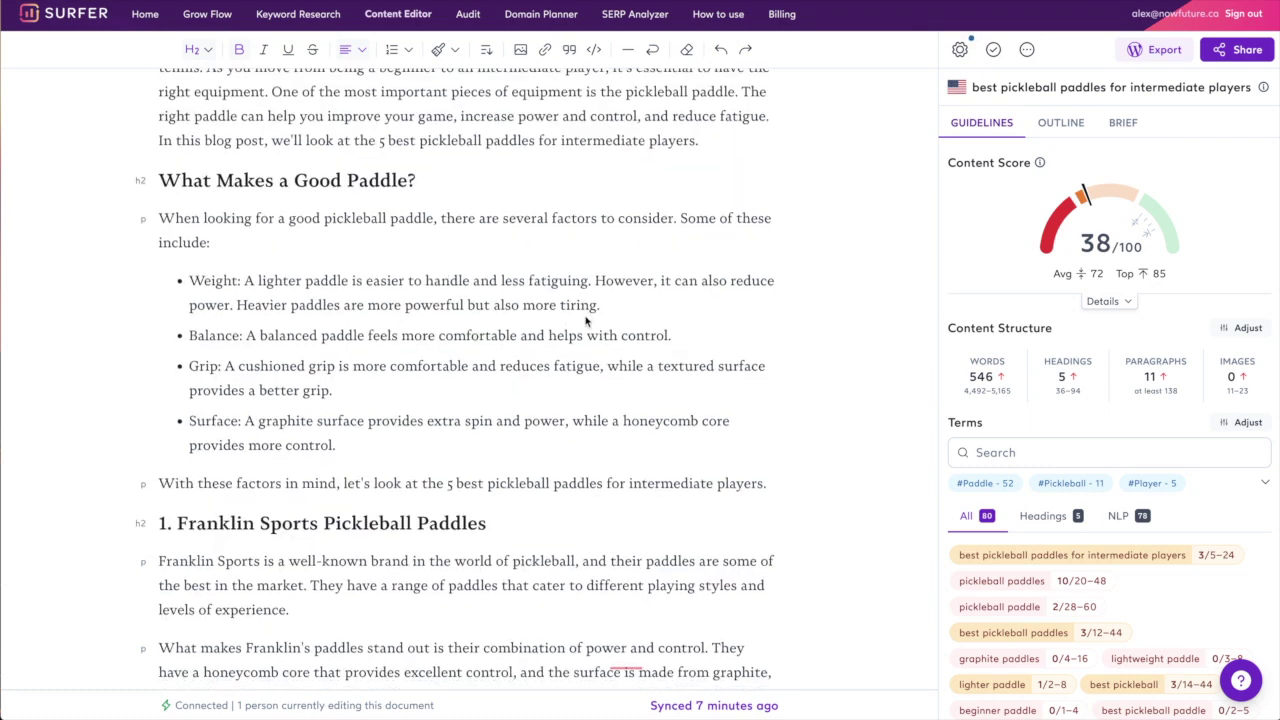
{"action": "scroll", "coordinate": [587, 320], "scroll_direction": "down", "scroll_amount": 5}
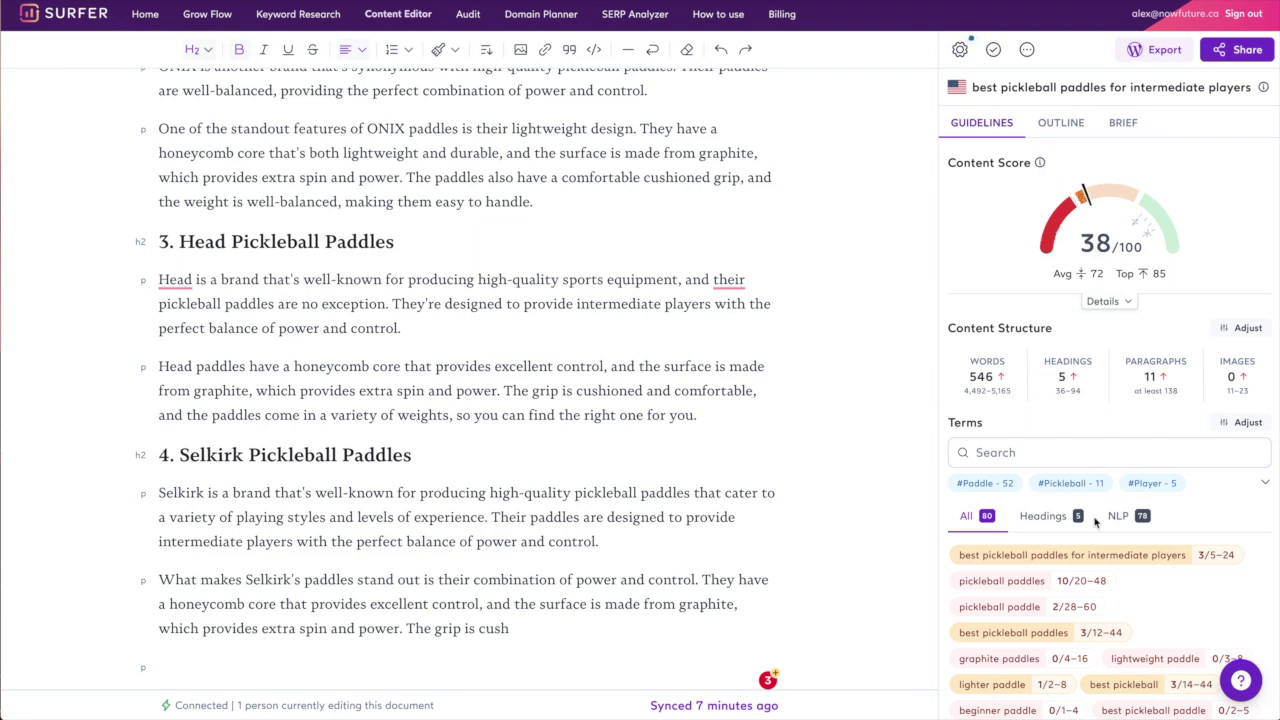
{"action": "scroll", "coordinate": [1151, 584], "scroll_direction": "down", "scroll_amount": 1}
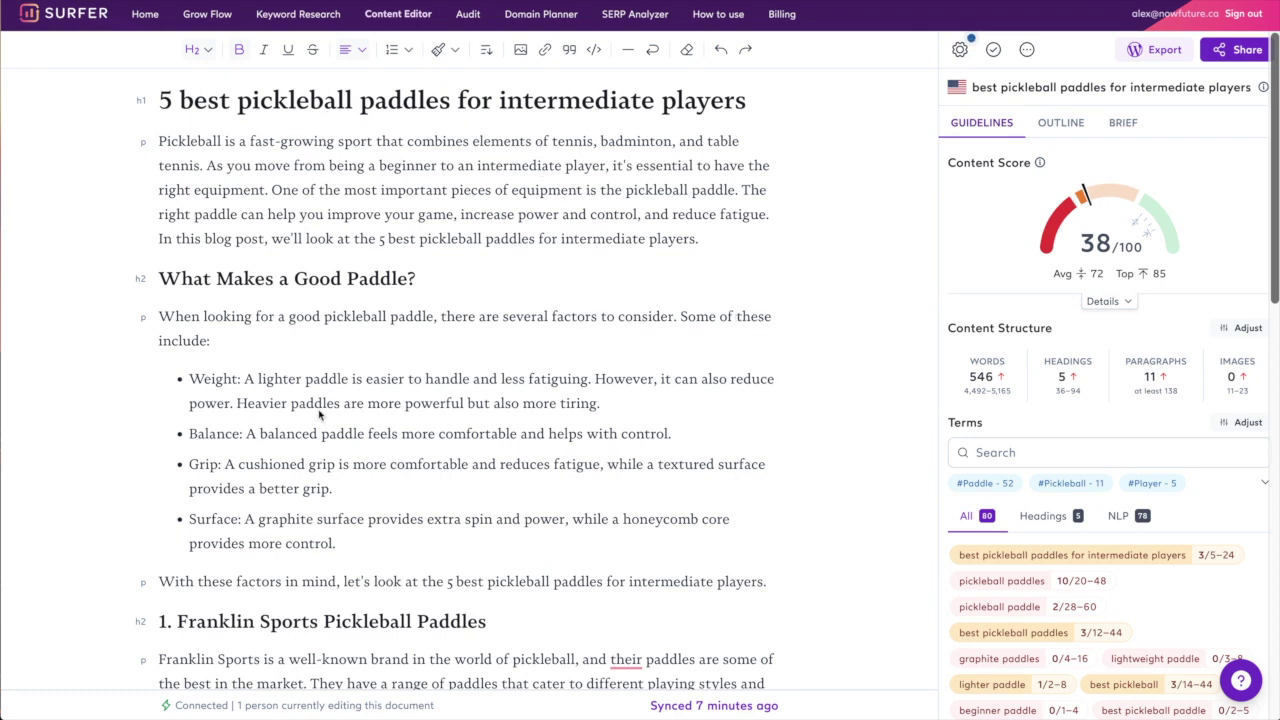
{"action": "scroll", "coordinate": [319, 413], "scroll_direction": "down", "scroll_amount": 3}
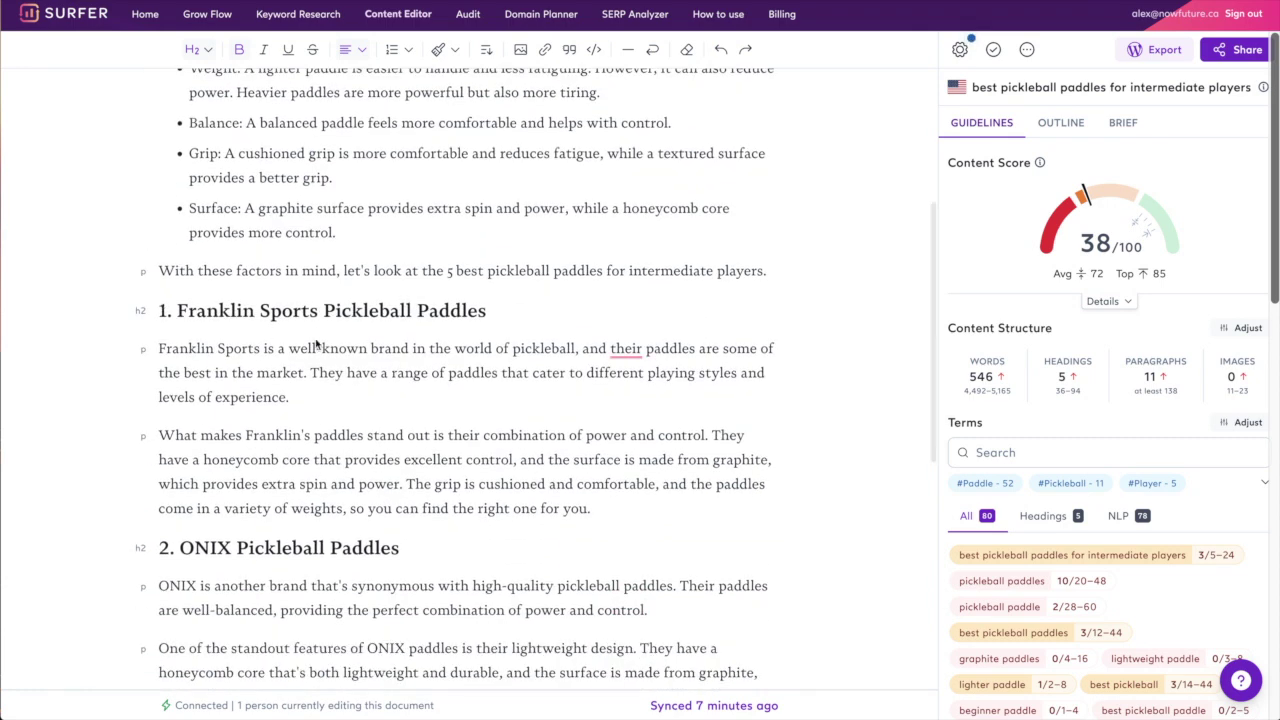
{"action": "scroll", "coordinate": [328, 403], "scroll_direction": "down", "scroll_amount": 2}
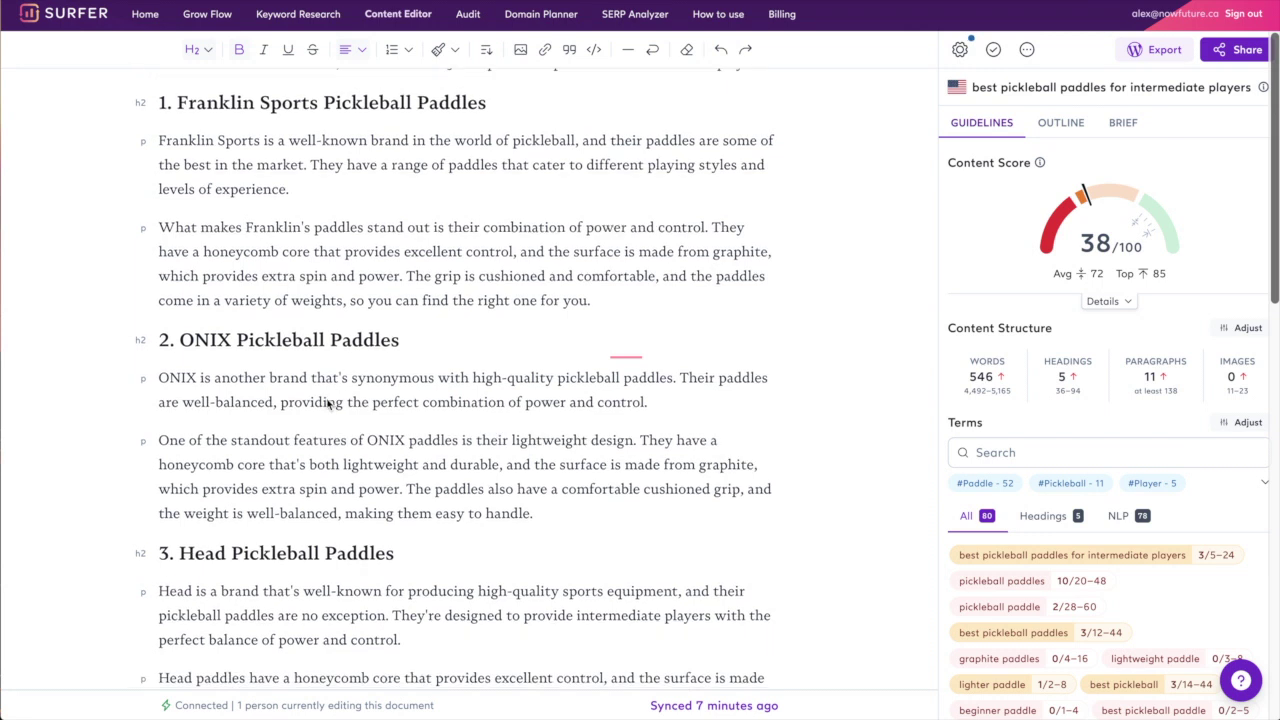
{"action": "scroll", "coordinate": [328, 403], "scroll_direction": "down", "scroll_amount": 1}
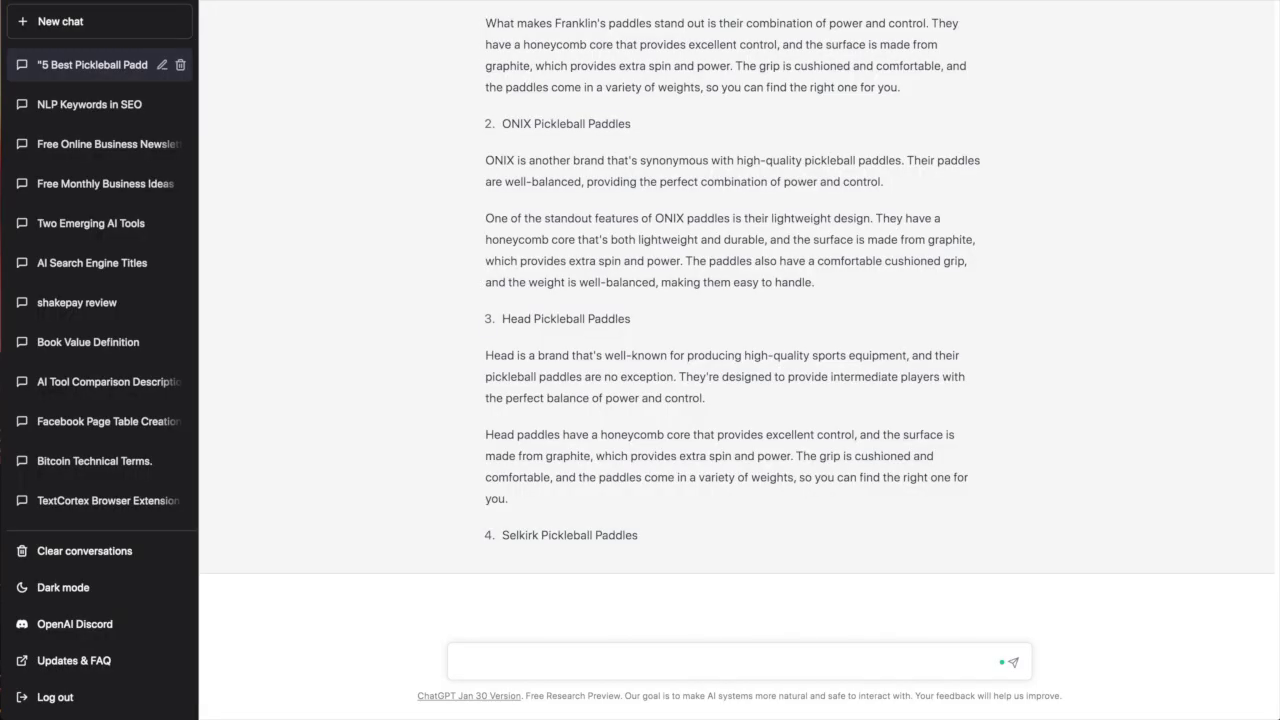
Scroll through Notion's saved prompts and keyword list, then go back to ChatGPT
{"action": "scroll", "coordinate": [618, 240], "scroll_direction": "up", "scroll_amount": 8}
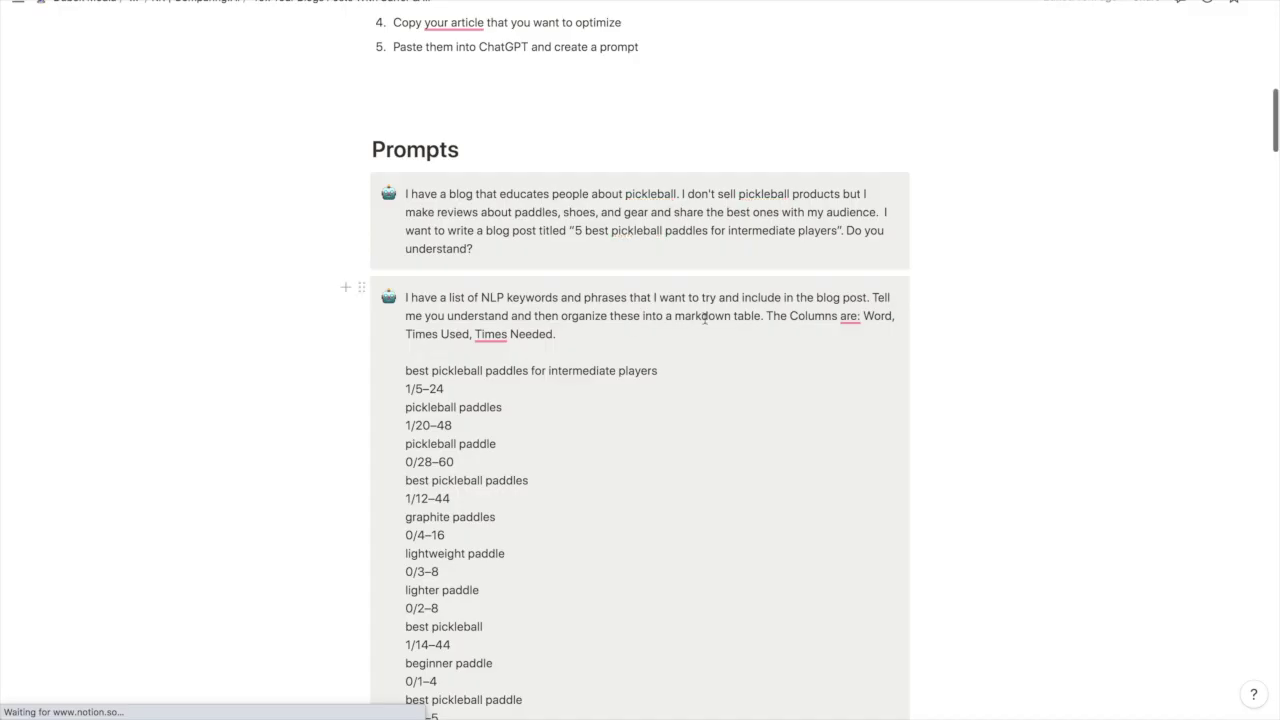
{"action": "scroll", "coordinate": [705, 316], "scroll_direction": "down", "scroll_amount": 3}
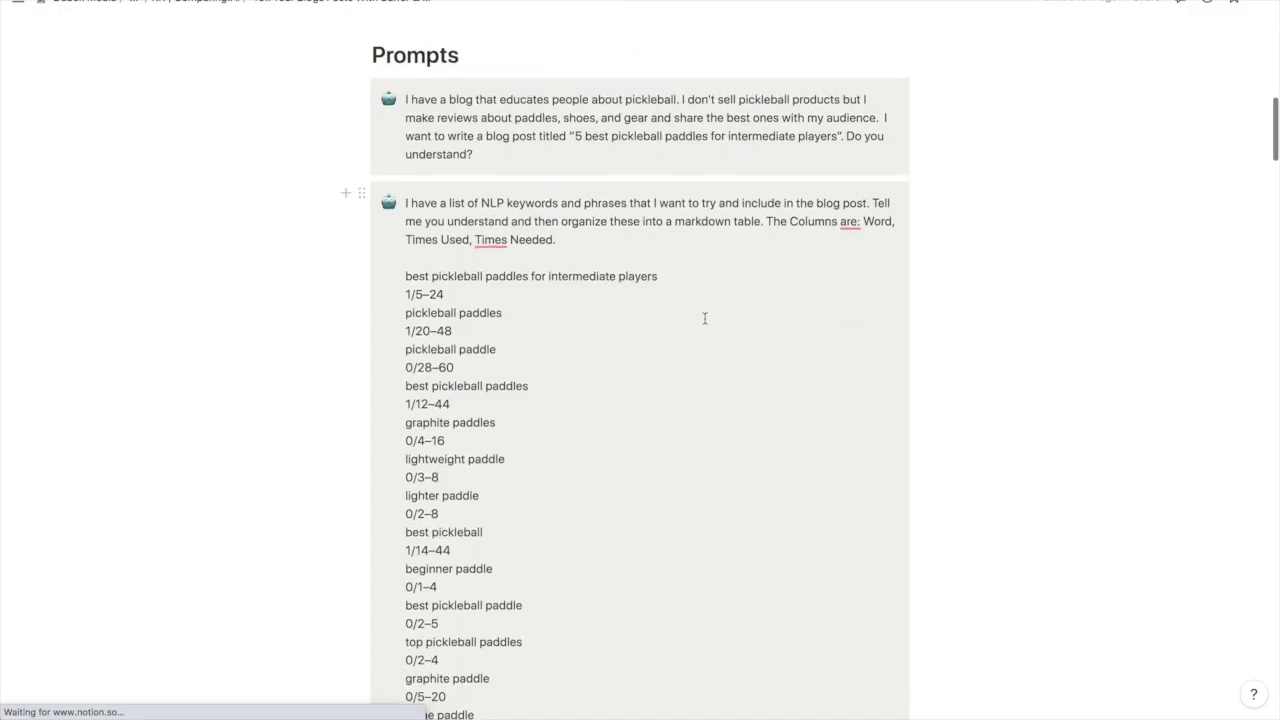
{"action": "scroll", "coordinate": [705, 318], "scroll_direction": "down", "scroll_amount": 15}
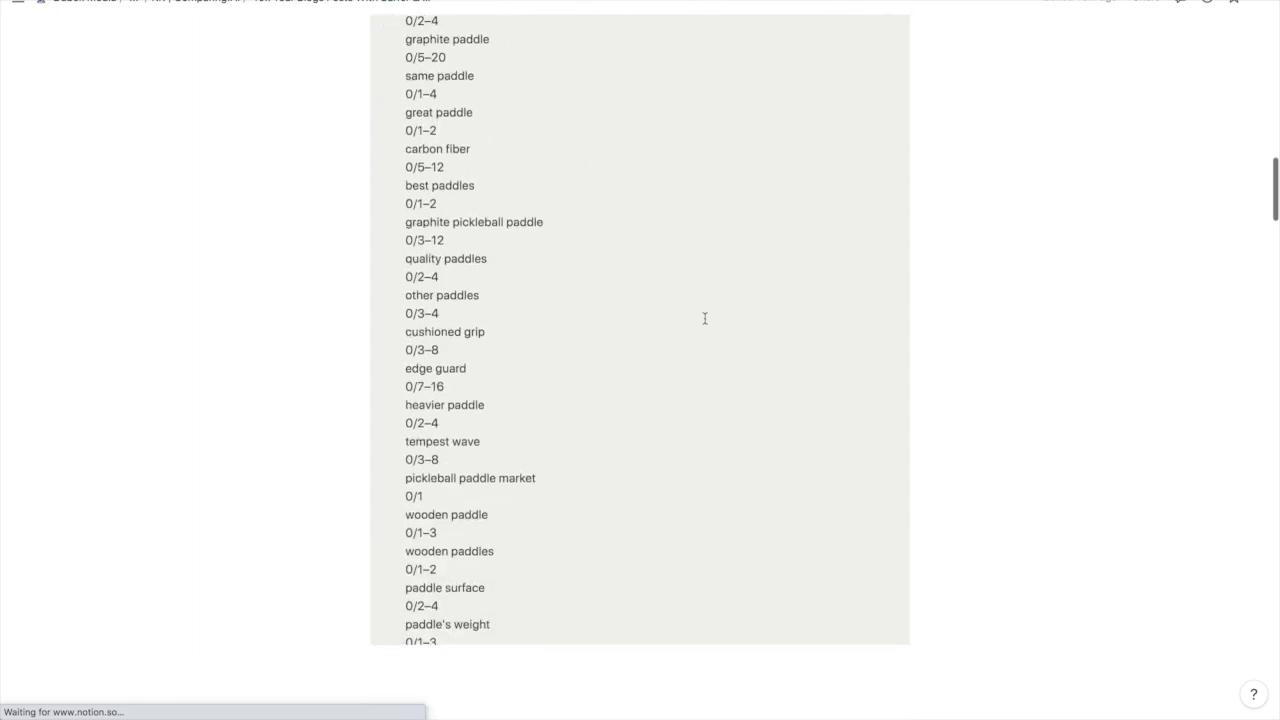
{"action": "key", "text": "ctrl+Left"}
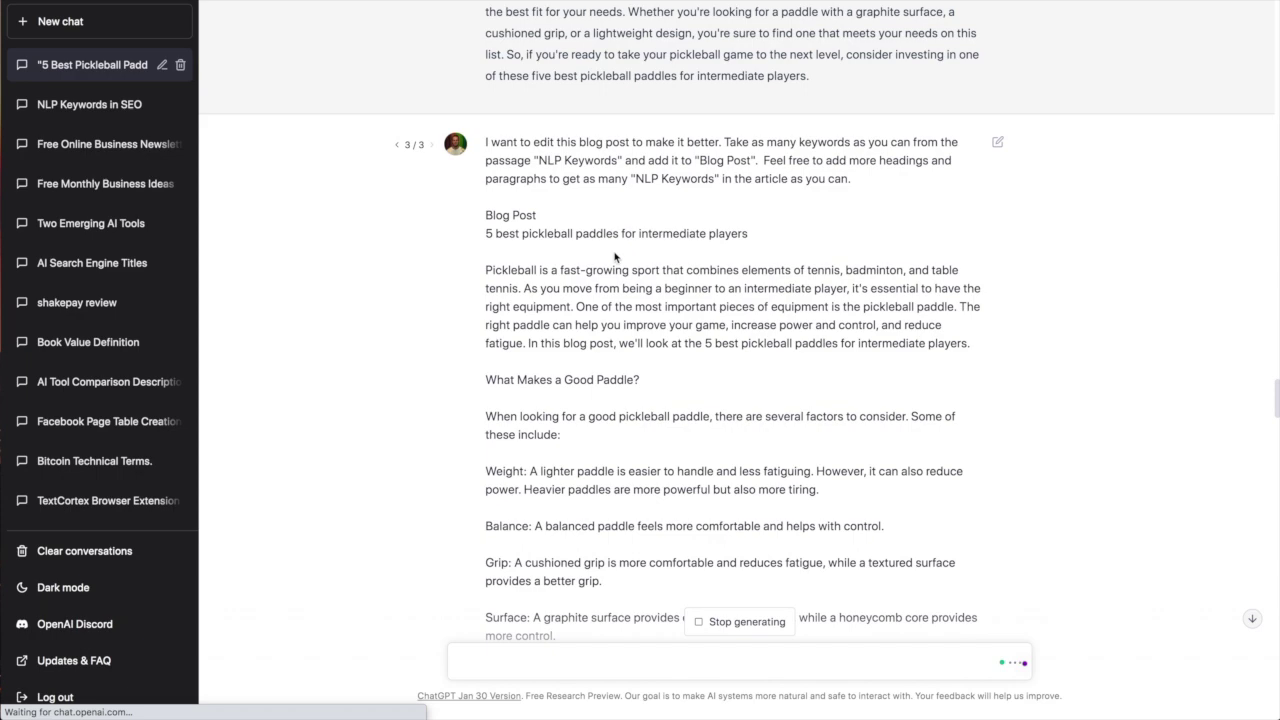
Reread the keyword-editing prompt, noting its Blog Post and NLP Keywords labels
{"action": "scroll", "coordinate": [614, 256], "scroll_direction": "down", "scroll_amount": 5}
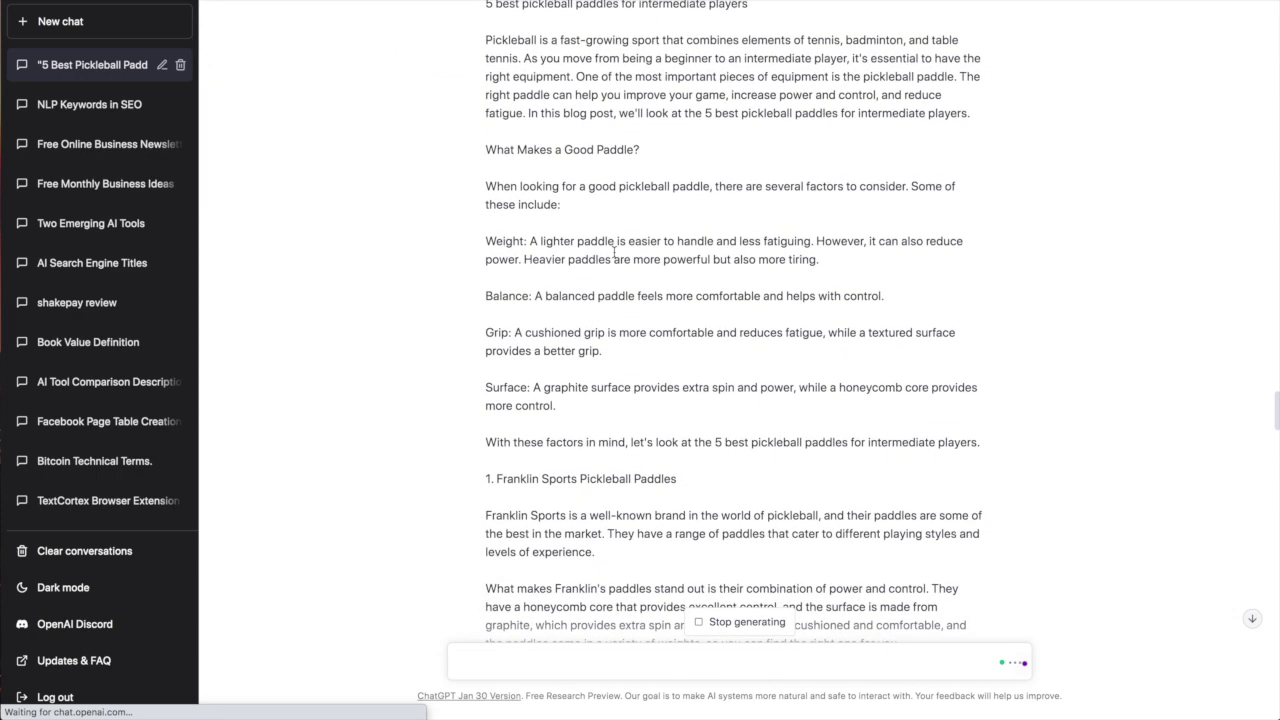
{"action": "scroll", "coordinate": [614, 253], "scroll_direction": "up", "scroll_amount": 4}
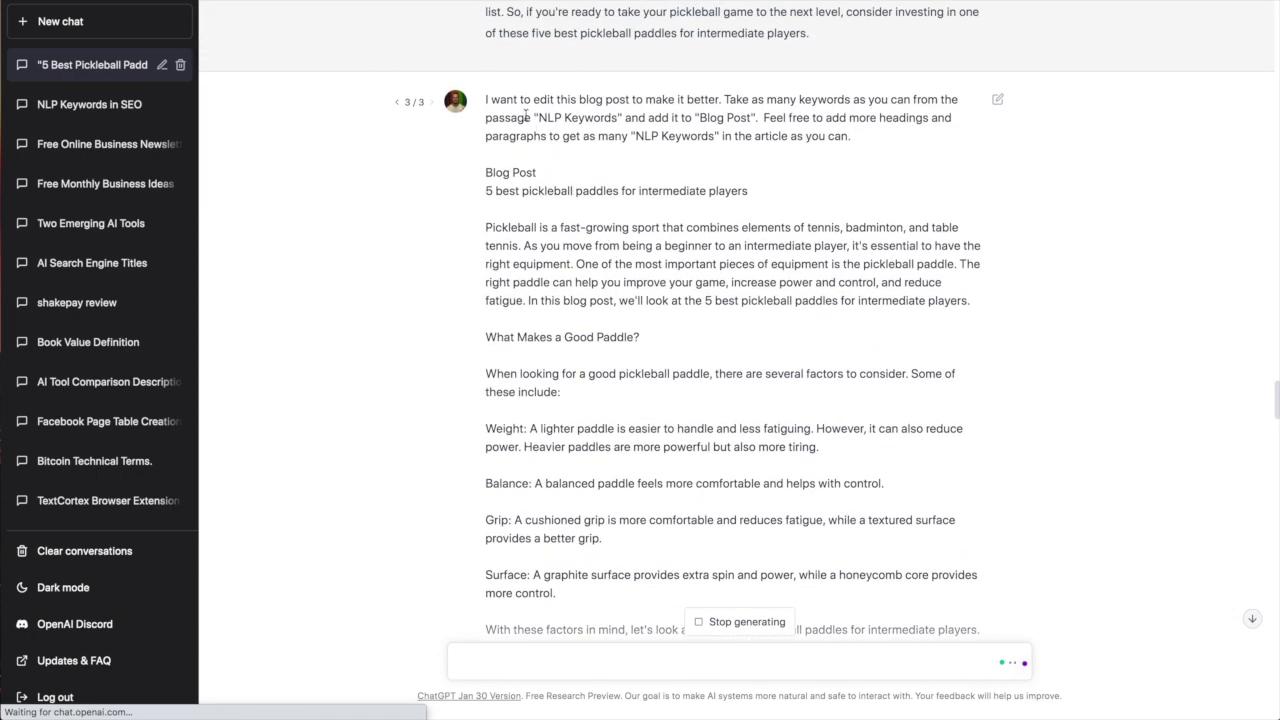
{"action": "triple_click", "coordinate": [525, 116]}
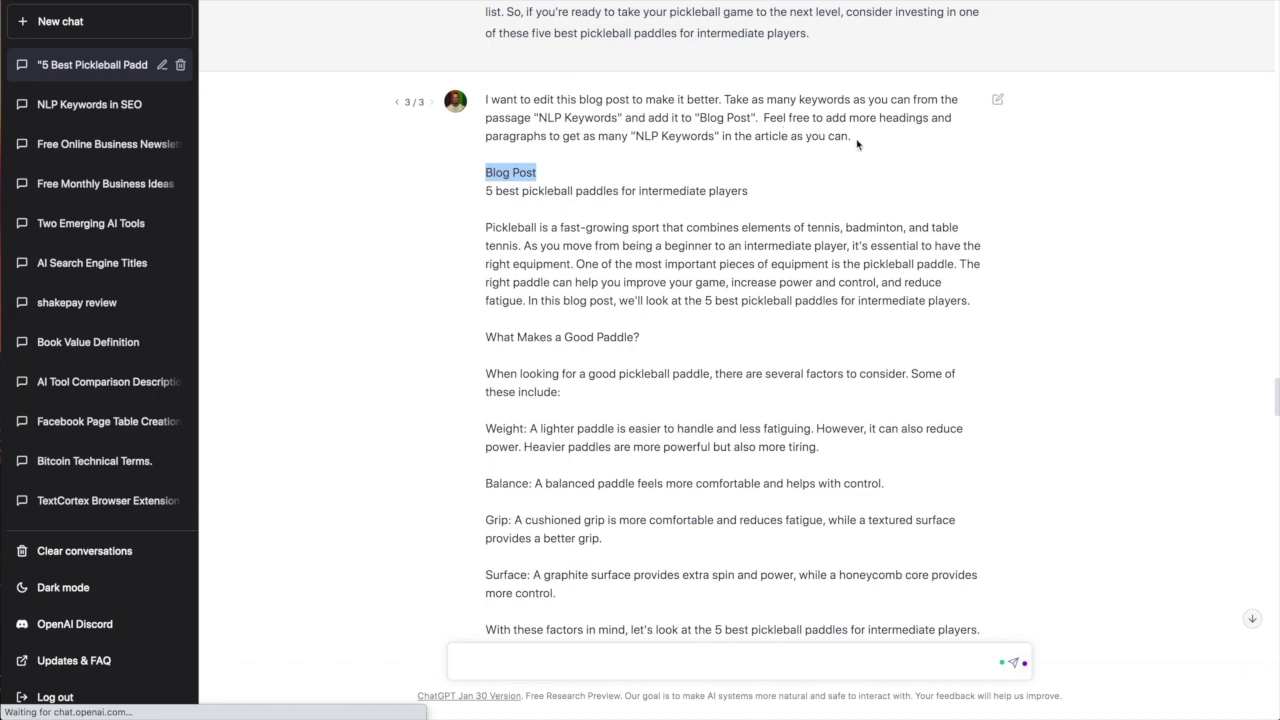
{"action": "left_click_drag", "start_coordinate": [695, 117], "coordinate": [756, 118]}
{"action": "left_click_drag", "start_coordinate": [484, 172], "coordinate": [536, 172]}
{"action": "left_click_drag", "start_coordinate": [538, 117], "coordinate": [621, 118]}
Select the rewritten article's body from 'Pickleball is a sport…' to the end for copying
{"action": "scroll", "coordinate": [654, 201], "scroll_direction": "down", "scroll_amount": 20}
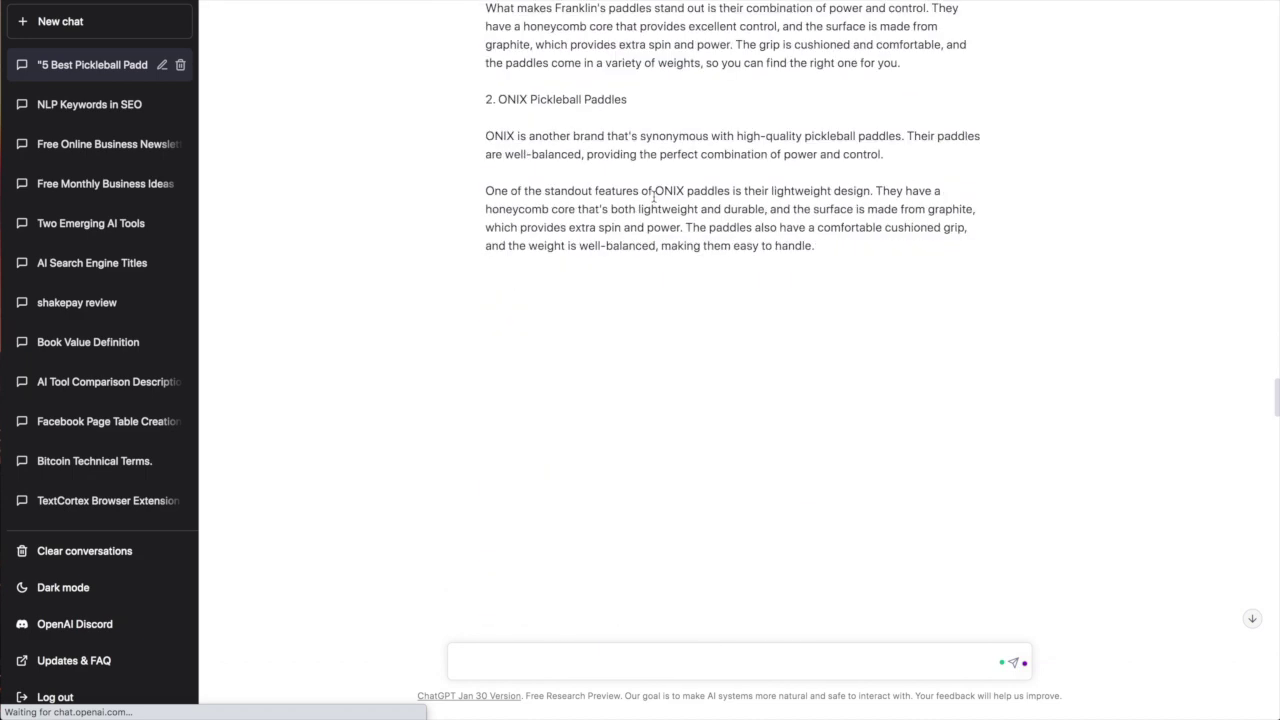
{"action": "scroll", "coordinate": [654, 201], "scroll_direction": "up", "scroll_amount": 3}
{"action": "scroll", "coordinate": [654, 201], "scroll_direction": "down", "scroll_amount": 10}
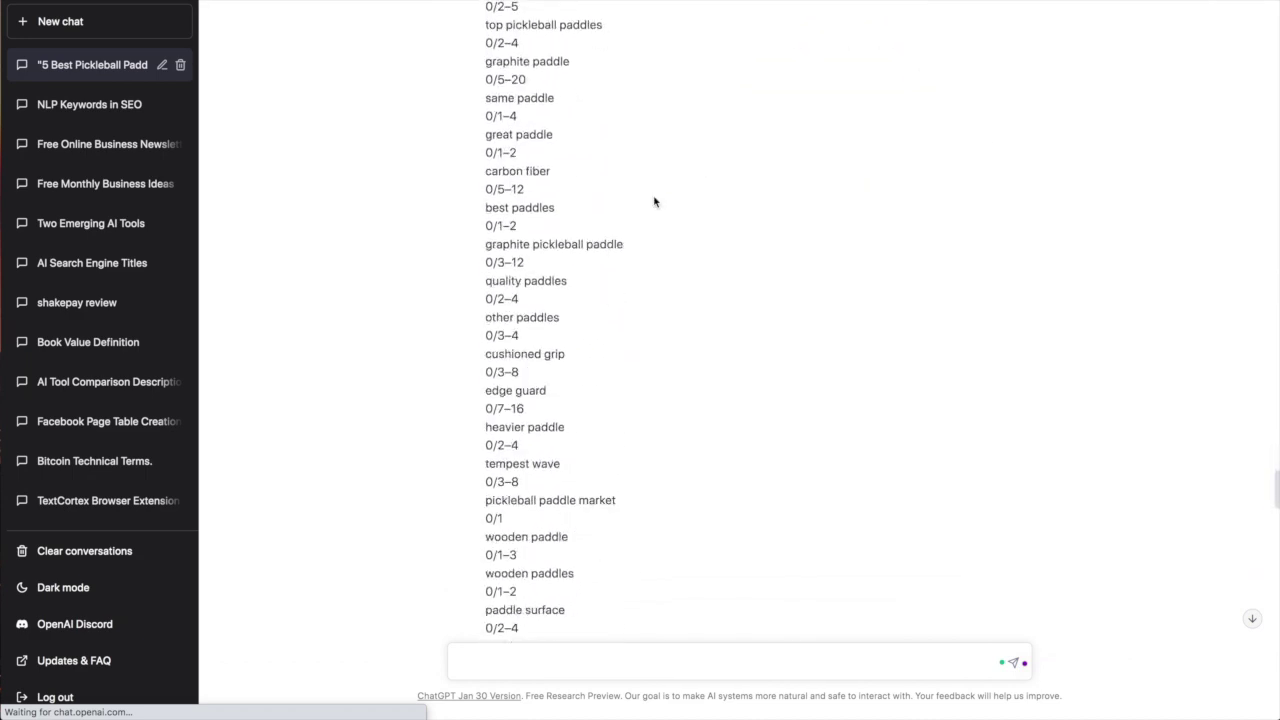
{"action": "scroll", "coordinate": [654, 201], "scroll_direction": "down", "scroll_amount": 18}
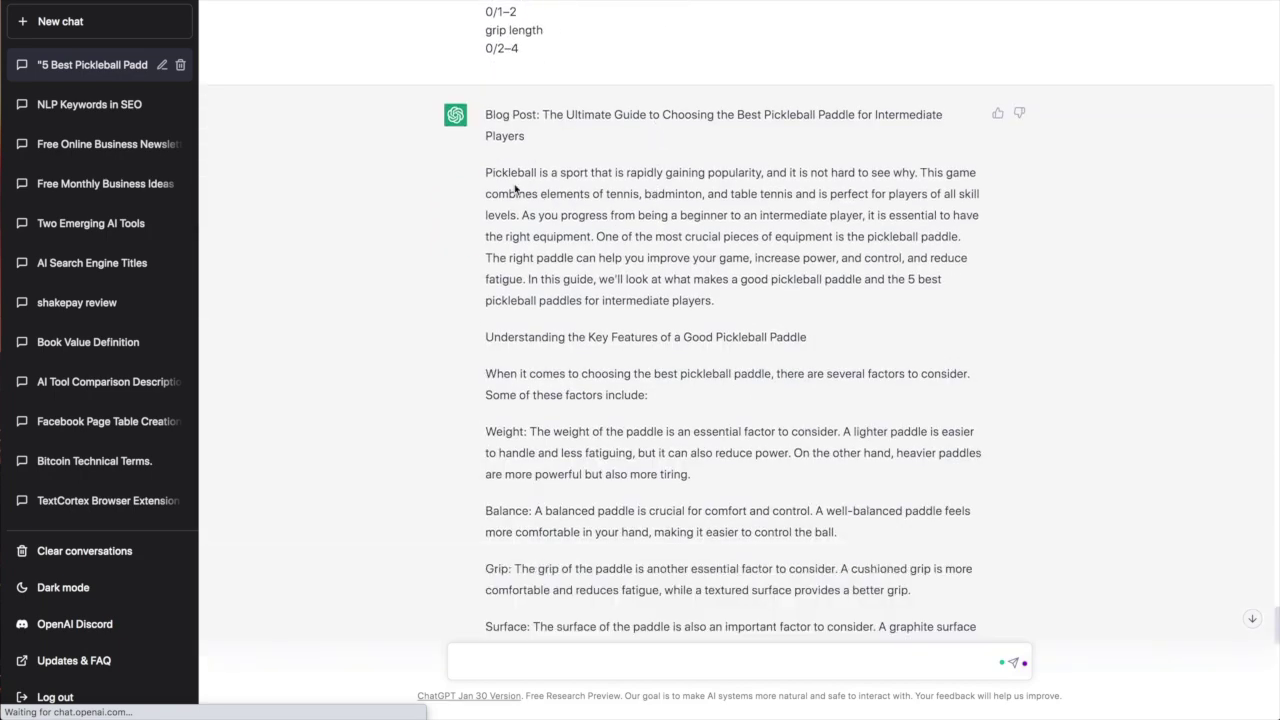
{"action": "left_click_drag", "start_coordinate": [486, 172], "coordinate": [615, 712]}
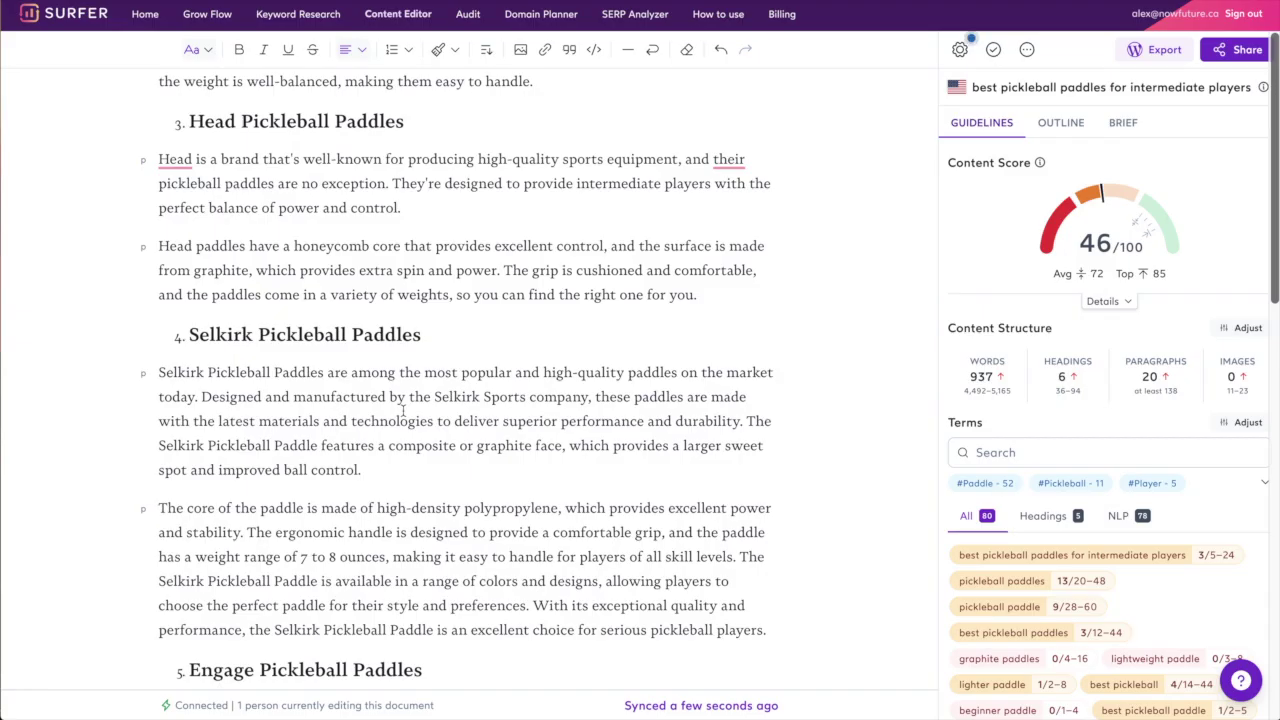
{"action": "scroll", "coordinate": [403, 410], "scroll_direction": "up", "scroll_amount": 15}
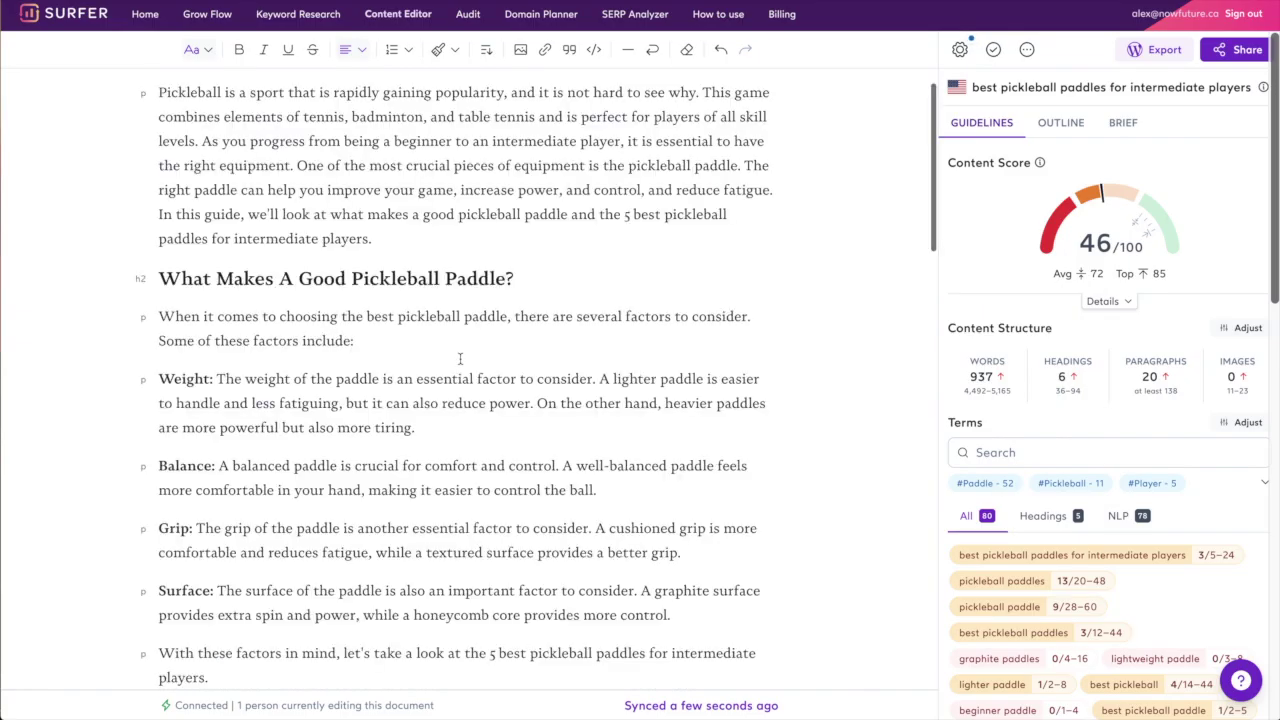
{"action": "scroll", "coordinate": [460, 358], "scroll_direction": "up", "scroll_amount": 1}
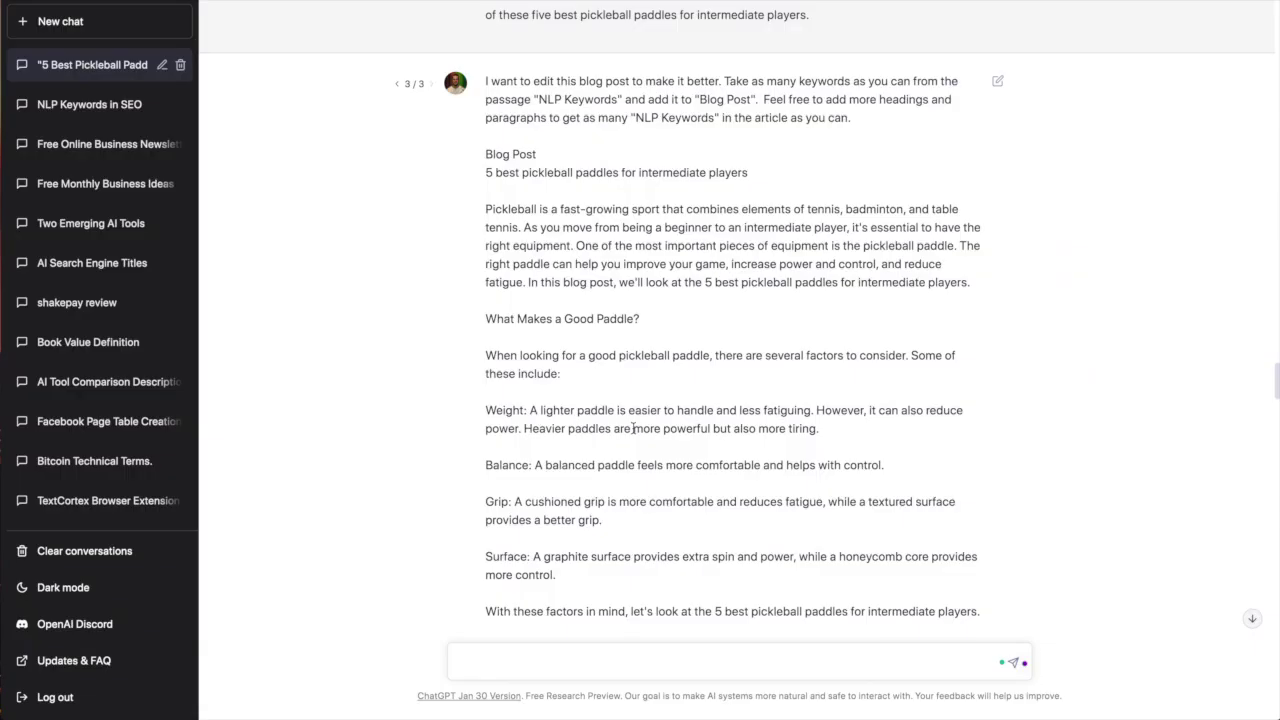
{"action": "scroll", "coordinate": [633, 428], "scroll_direction": "down", "scroll_amount": 1}
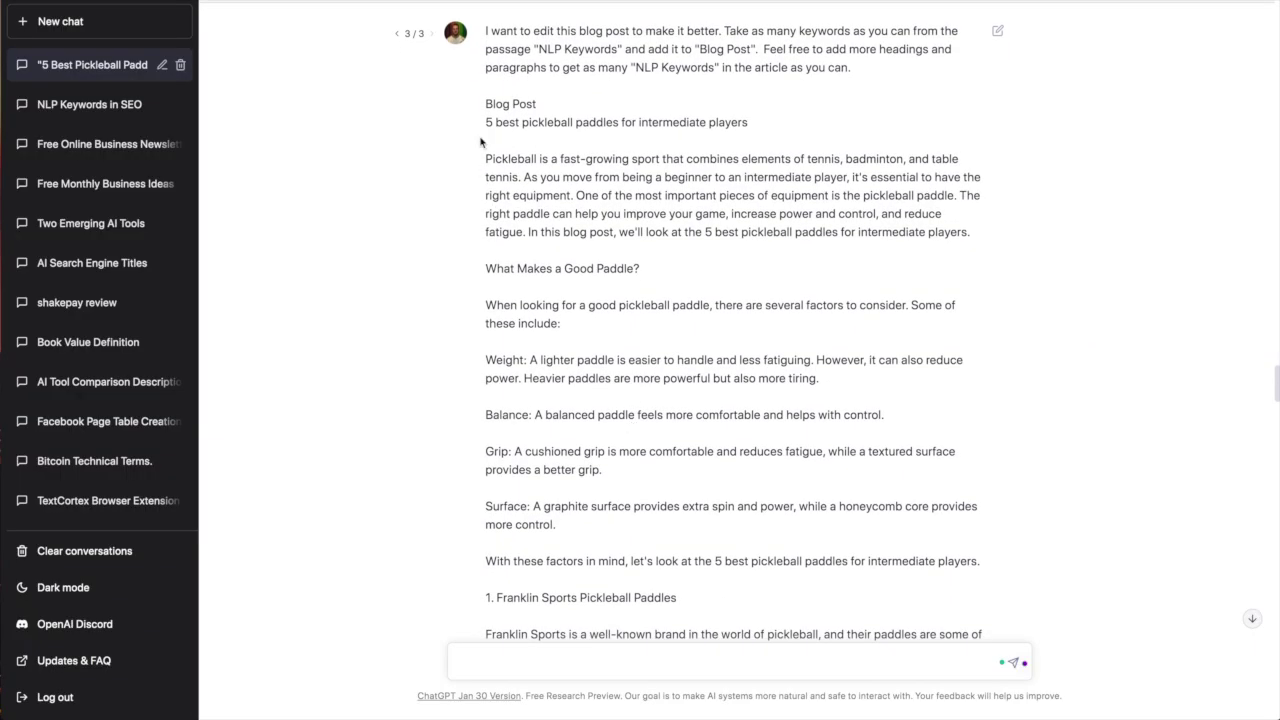
Reread the keyword prompt's opening instruction about the Blog Post
{"action": "left_click_drag", "start_coordinate": [486, 122], "coordinate": [800, 600]}
{"action": "scroll", "coordinate": [800, 600], "scroll_direction": "up", "scroll_amount": 2}
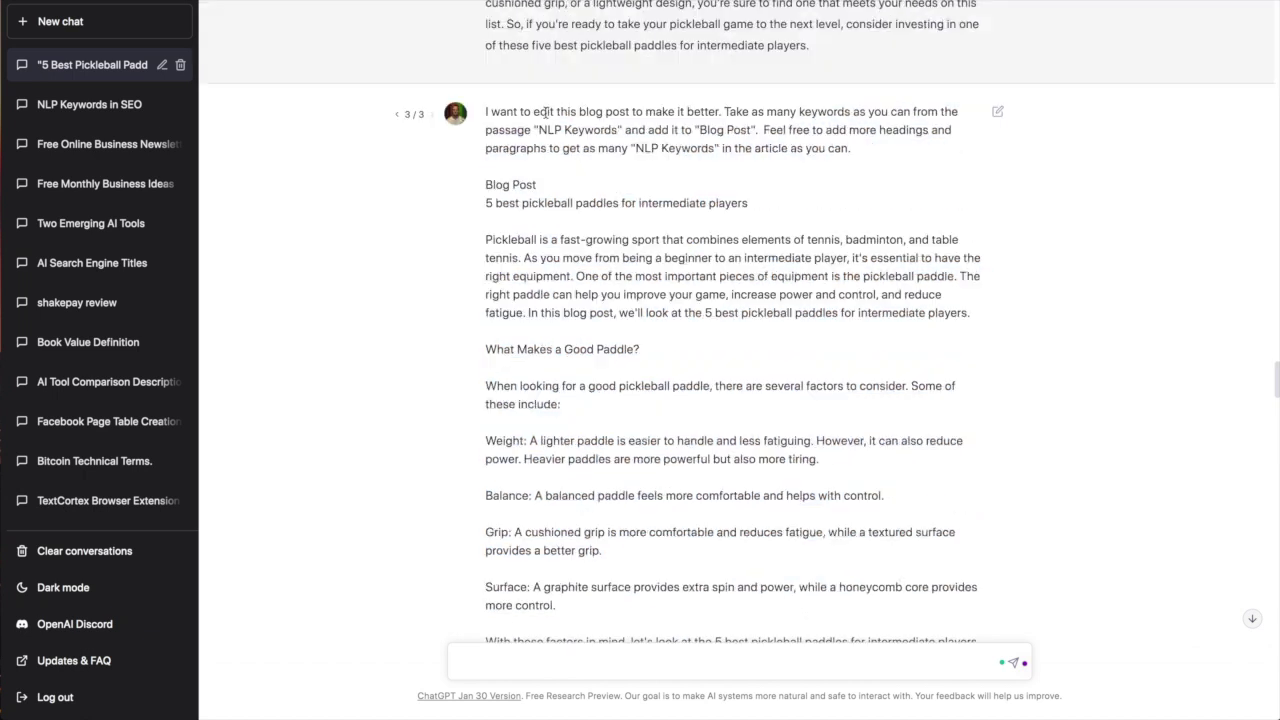
{"action": "triple_click", "coordinate": [547, 112]}
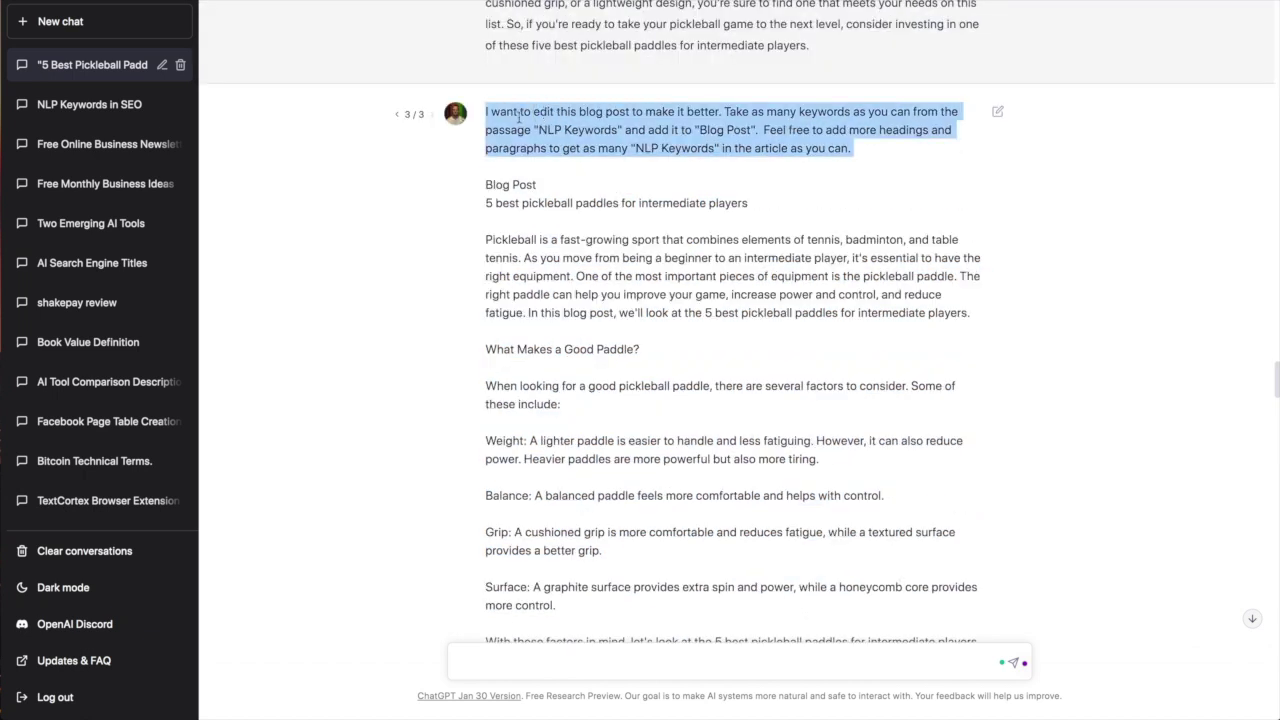
{"action": "left_click", "coordinate": [655, 129]}
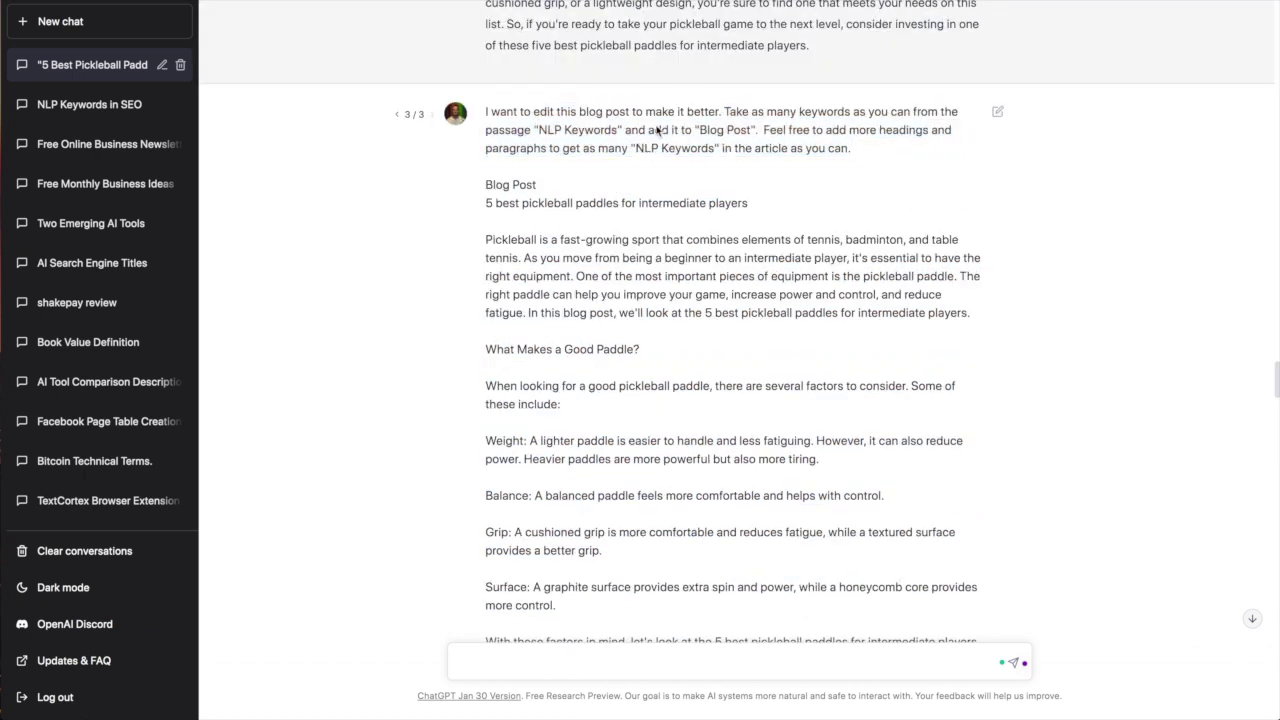
{"action": "left_click_drag", "start_coordinate": [727, 130], "coordinate": [740, 131]}
{"action": "triple_click", "coordinate": [740, 131]}
Scroll through the rewritten article's Engage section, FAQs and Selkirk answers
{"action": "scroll", "coordinate": [608, 369], "scroll_direction": "down", "scroll_amount": 20}
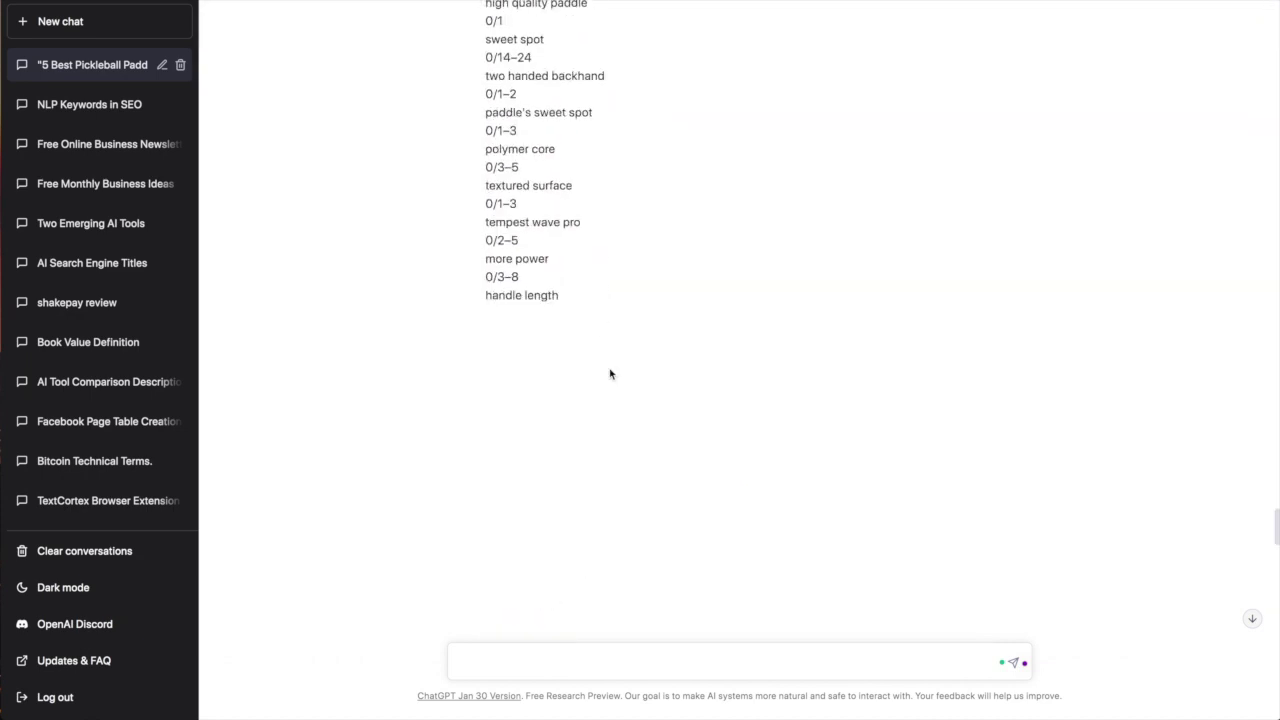
{"action": "scroll", "coordinate": [610, 374], "scroll_direction": "down", "scroll_amount": 3}
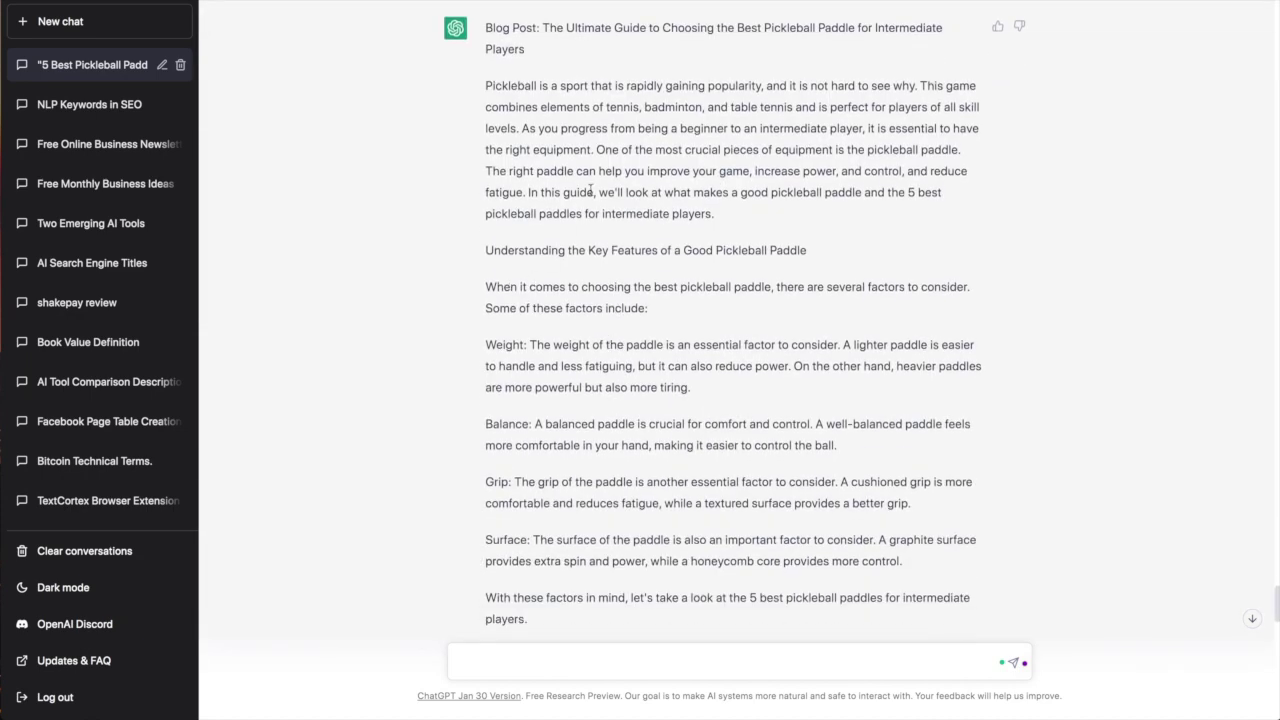
{"action": "scroll", "coordinate": [591, 190], "scroll_direction": "down", "scroll_amount": 5}
{"action": "left_click", "coordinate": [499, 199]}
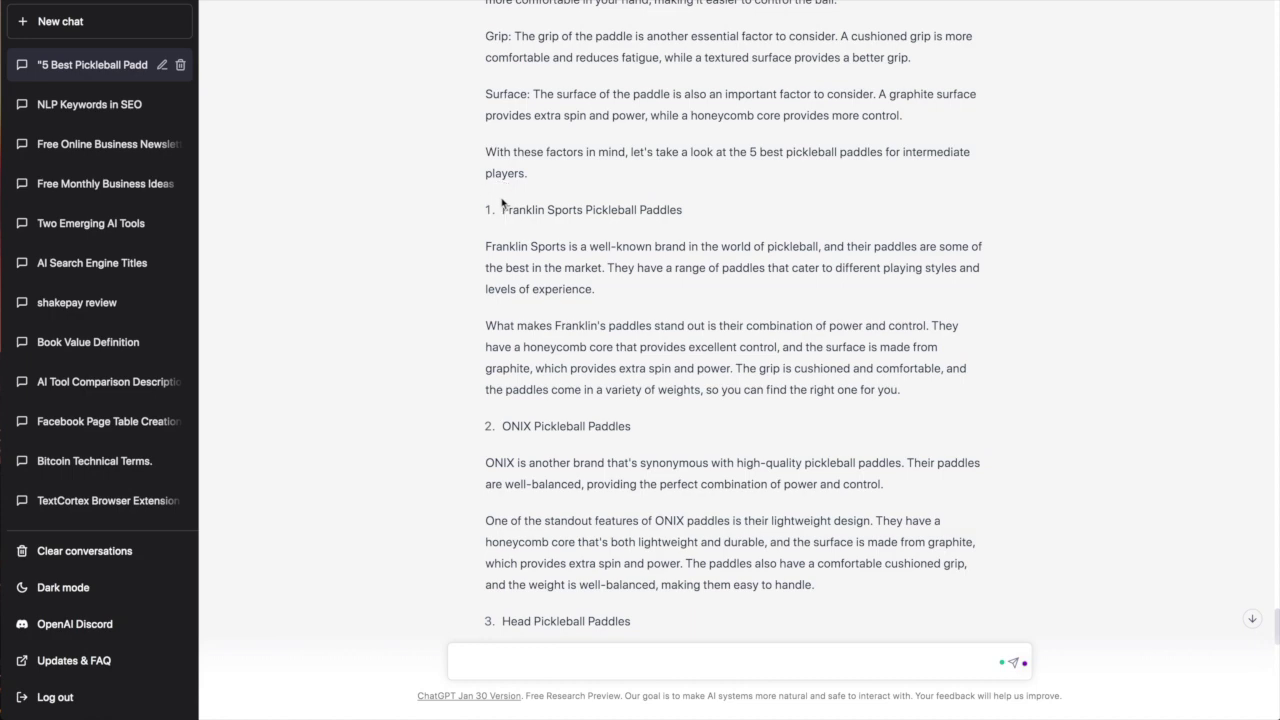
{"action": "scroll", "coordinate": [579, 237], "scroll_direction": "down", "scroll_amount": 8}
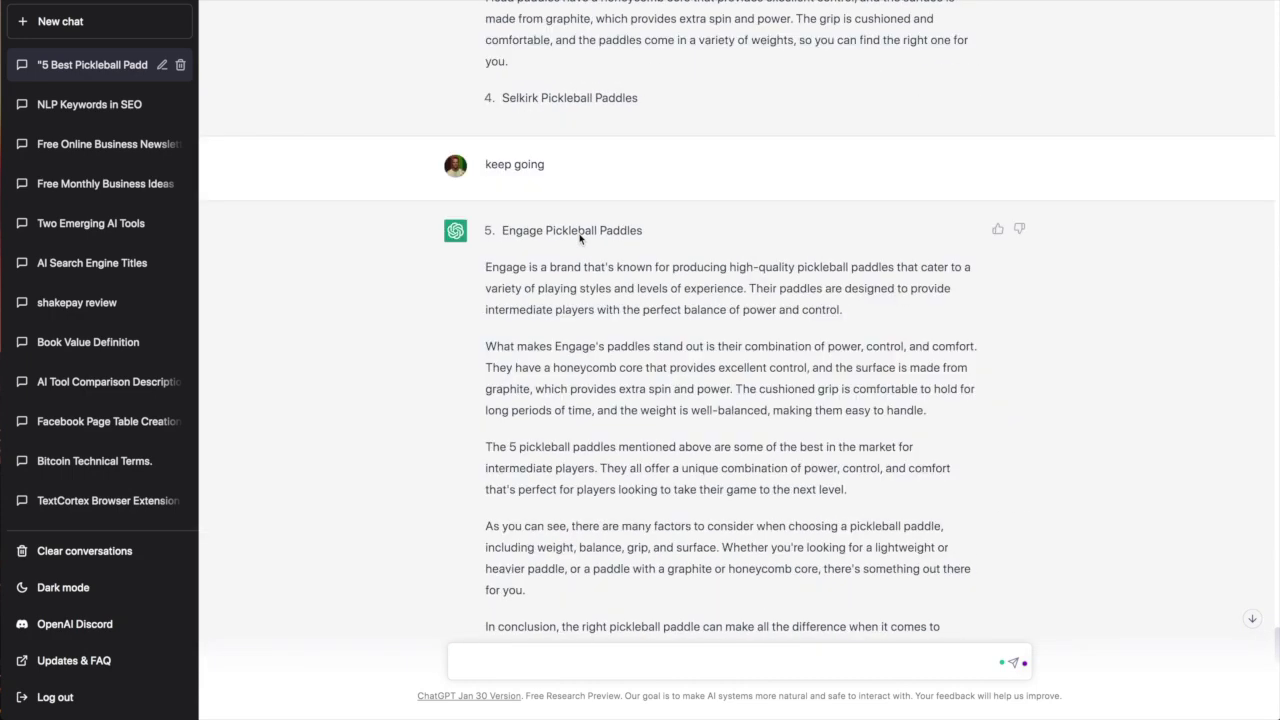
{"action": "scroll", "coordinate": [579, 240], "scroll_direction": "down", "scroll_amount": 6}
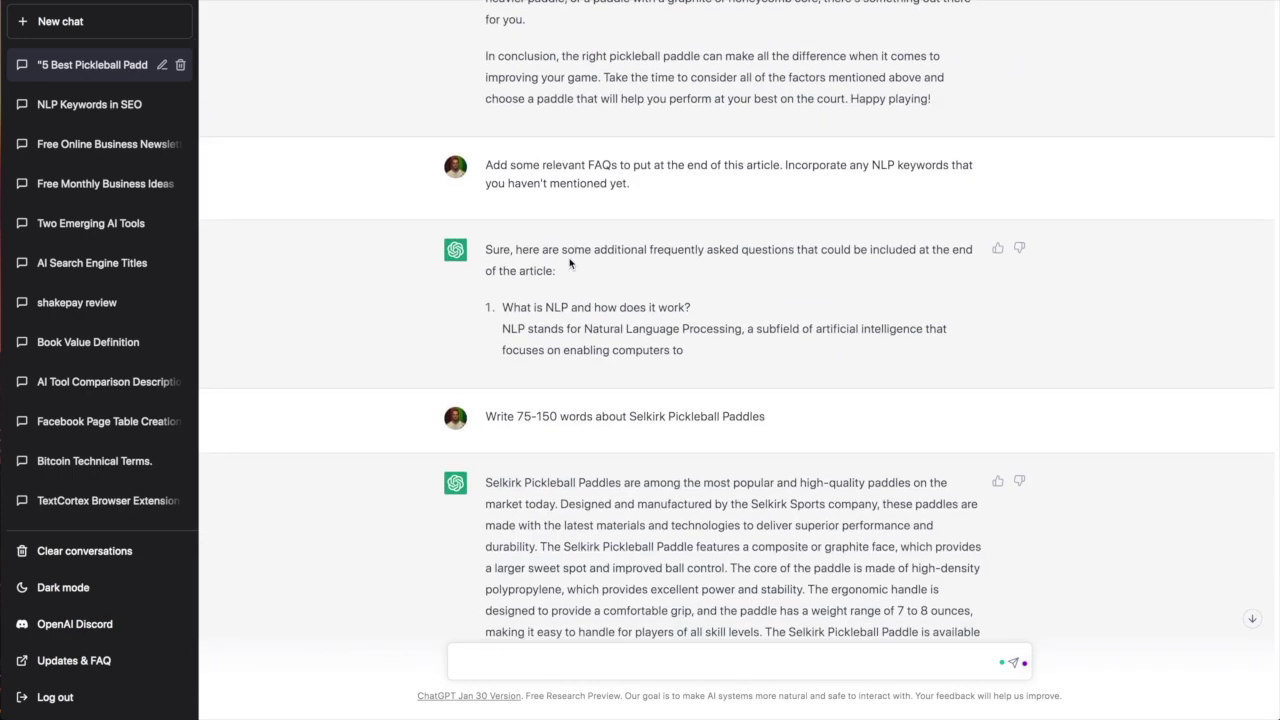
{"action": "scroll", "coordinate": [570, 263], "scroll_direction": "down", "scroll_amount": 2}
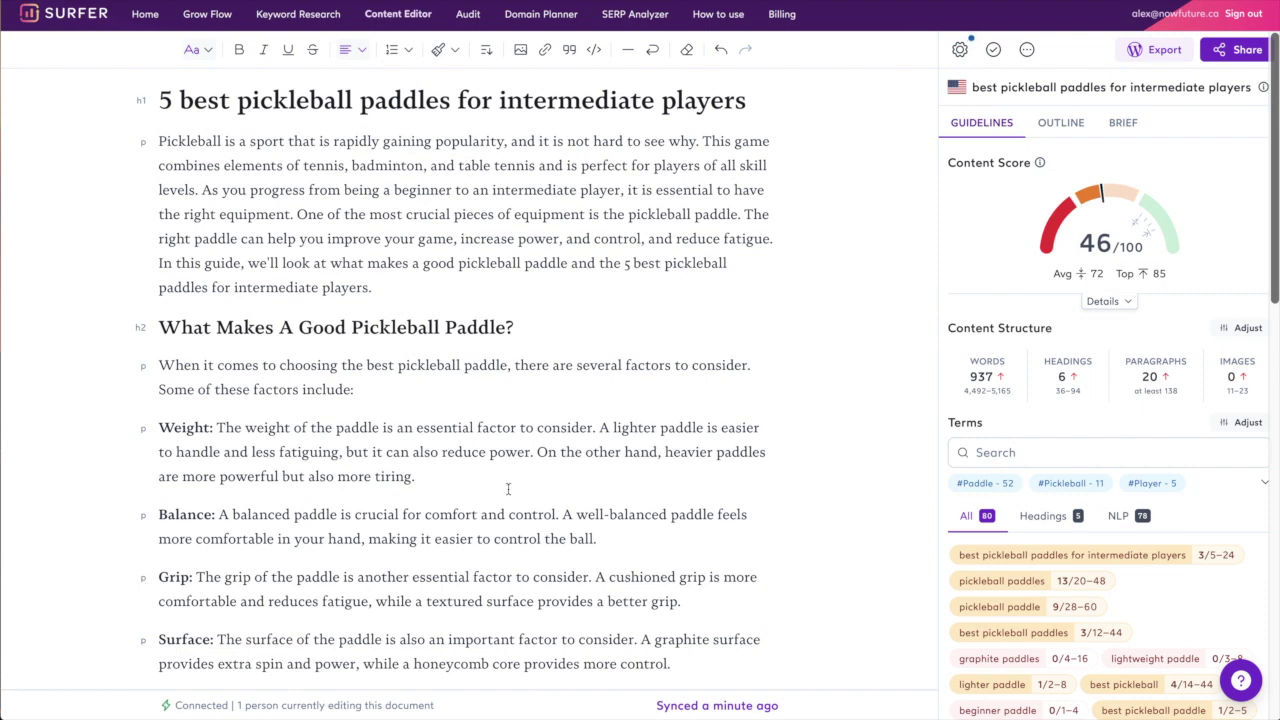
Check the 937-word article against the Guidelines Terms usage counts at 46/100
{"action": "scroll", "coordinate": [508, 488], "scroll_direction": "down", "scroll_amount": 5}
{"action": "scroll", "coordinate": [508, 488], "scroll_direction": "down", "scroll_amount": 3}
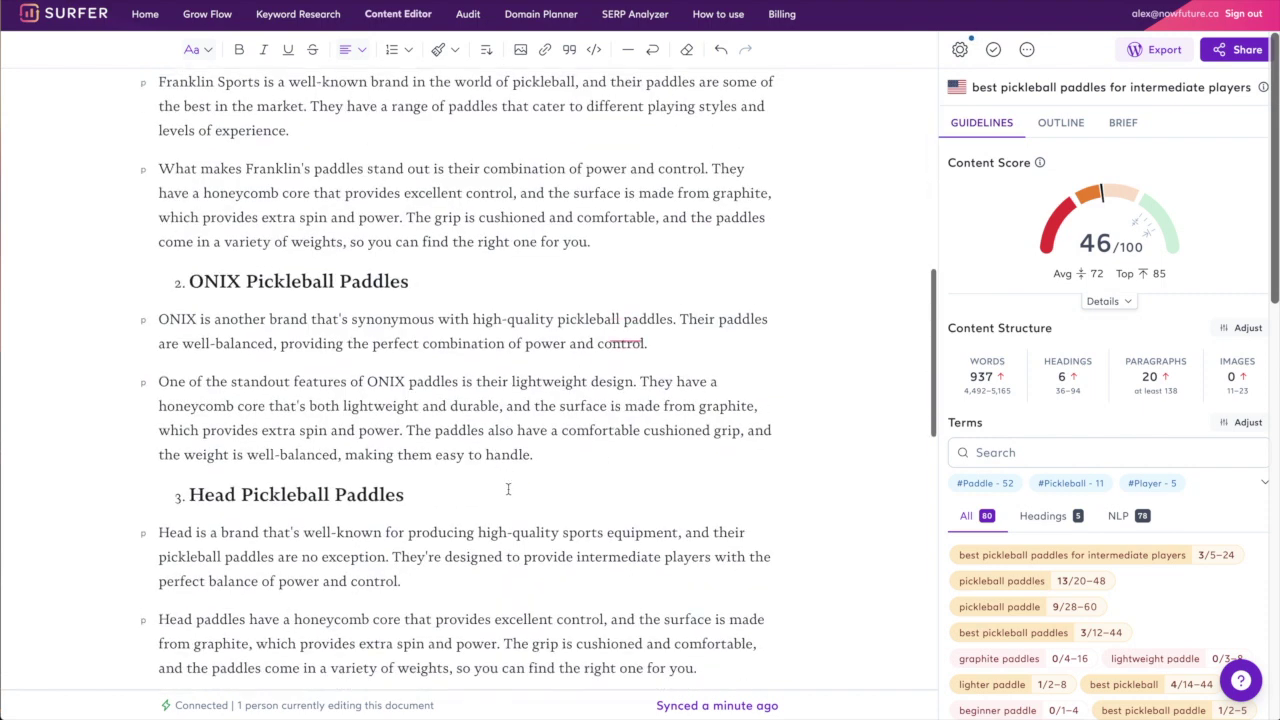
{"action": "scroll", "coordinate": [1175, 442], "scroll_direction": "down", "scroll_amount": 4}
{"action": "scroll", "coordinate": [1175, 442], "scroll_direction": "down", "scroll_amount": 5}
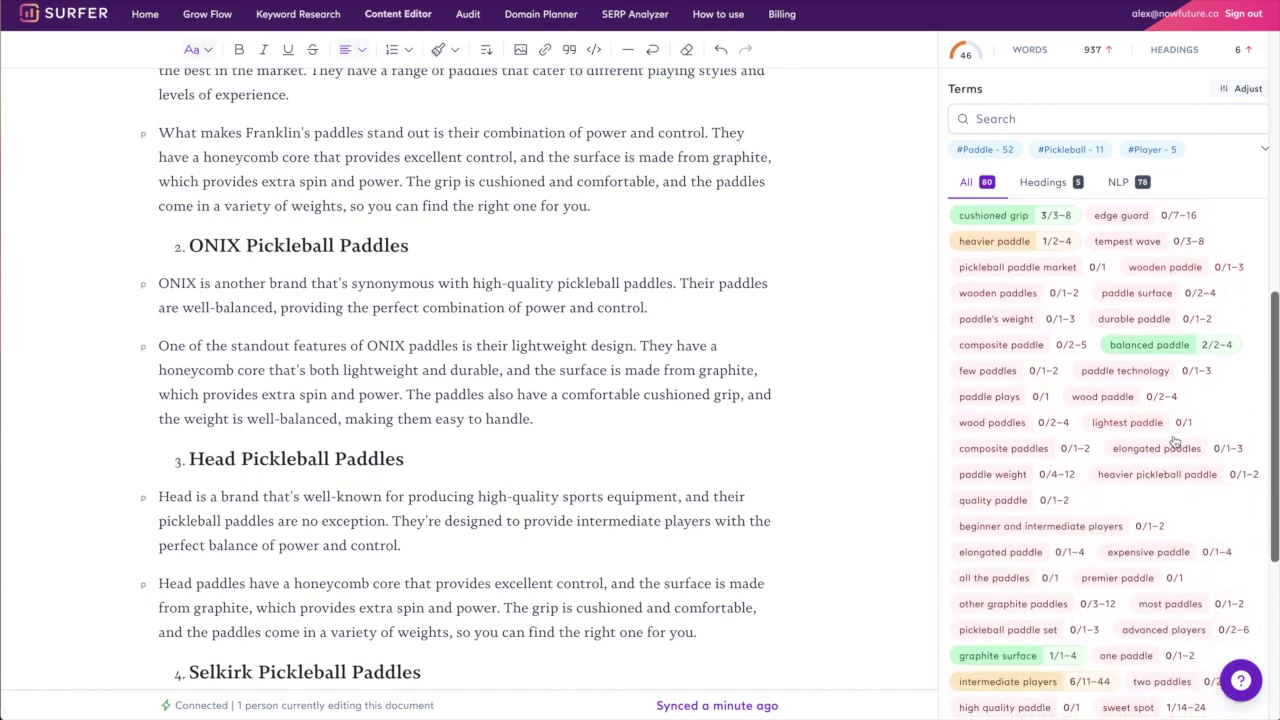
{"action": "scroll", "coordinate": [1175, 442], "scroll_direction": "down", "scroll_amount": 7}
{"action": "scroll", "coordinate": [413, 200], "scroll_direction": "up", "scroll_amount": 8}
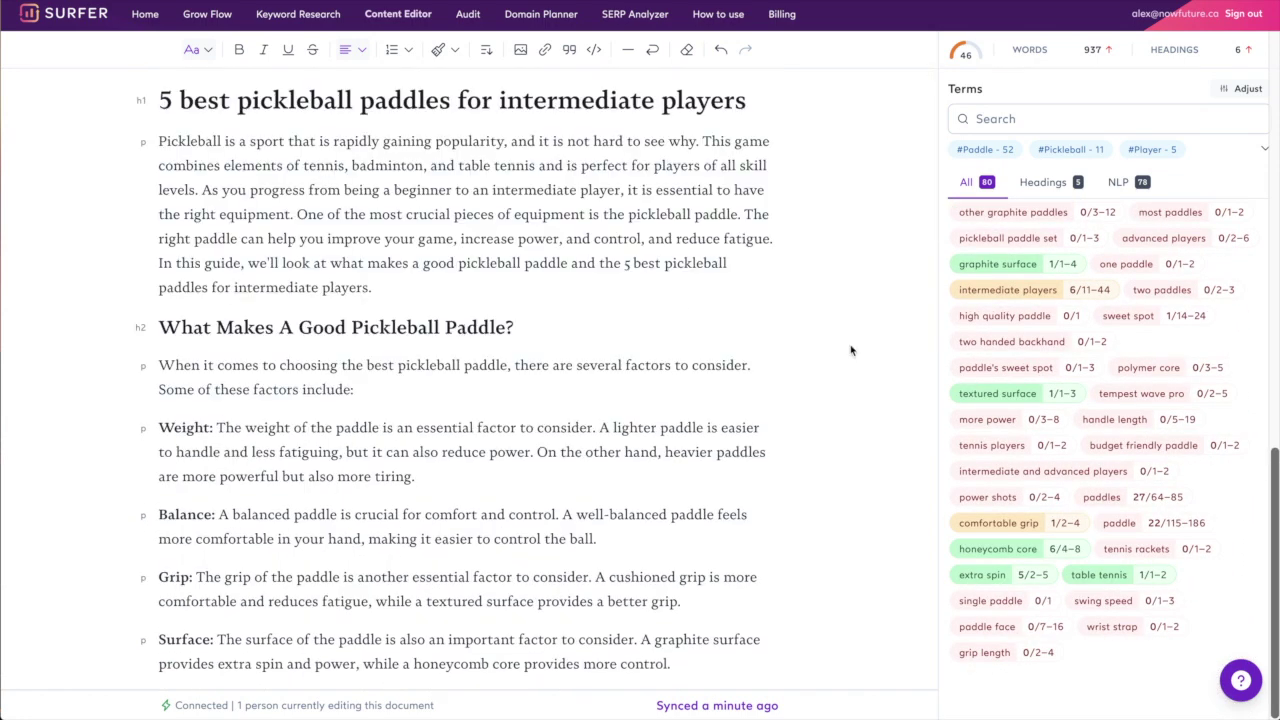
{"action": "scroll", "coordinate": [1160, 358], "scroll_direction": "up", "scroll_amount": 15}
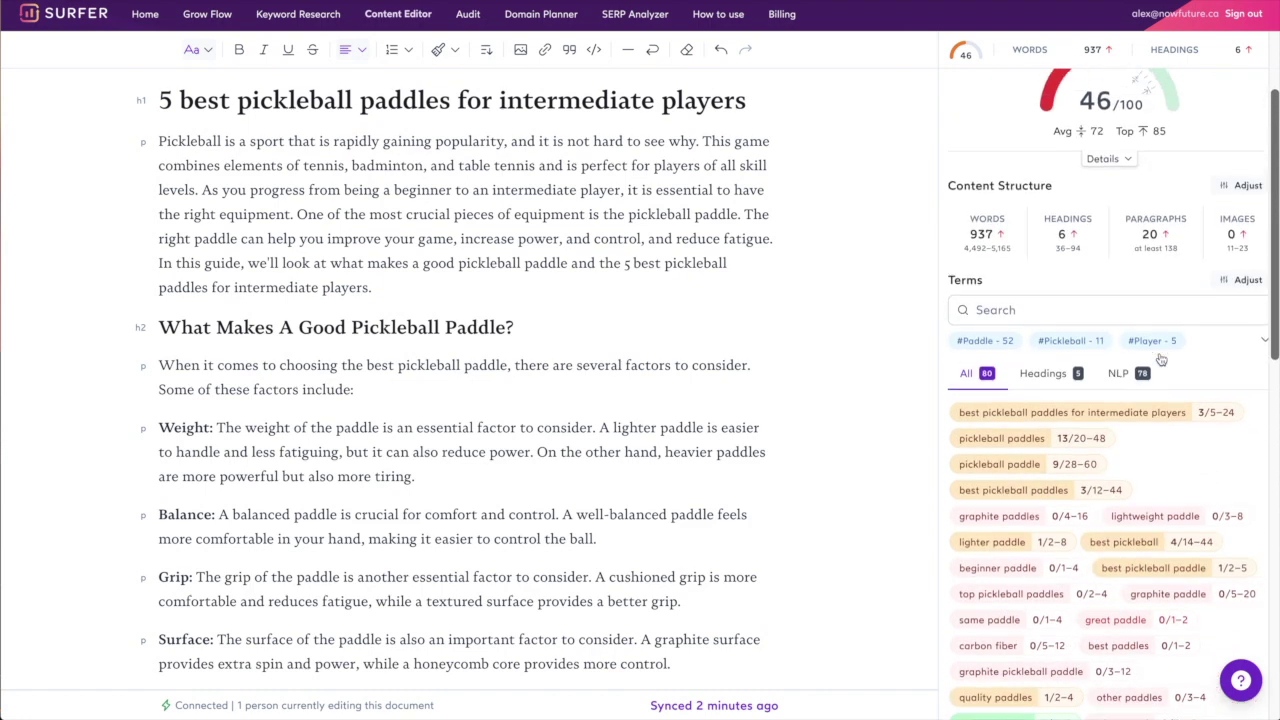
{"action": "scroll", "coordinate": [1093, 272], "scroll_direction": "up", "scroll_amount": 3}
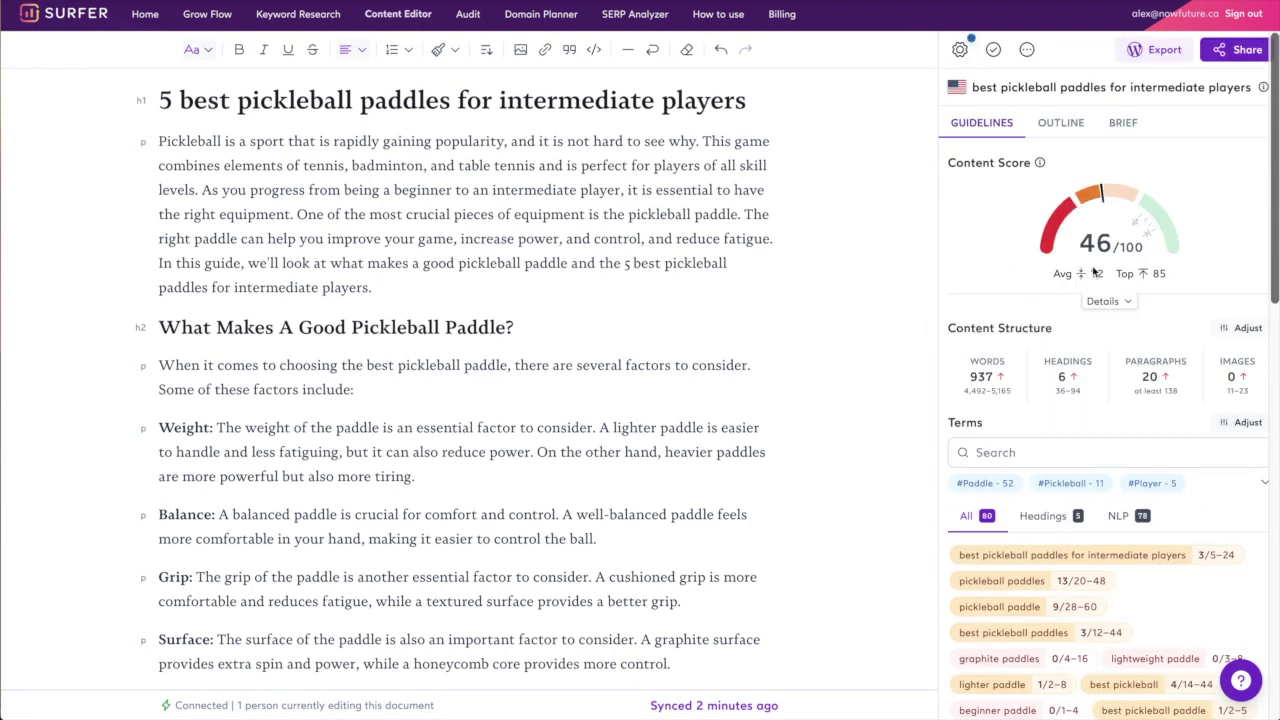
{"action": "scroll", "coordinate": [1118, 182], "scroll_direction": "down", "scroll_amount": 6}
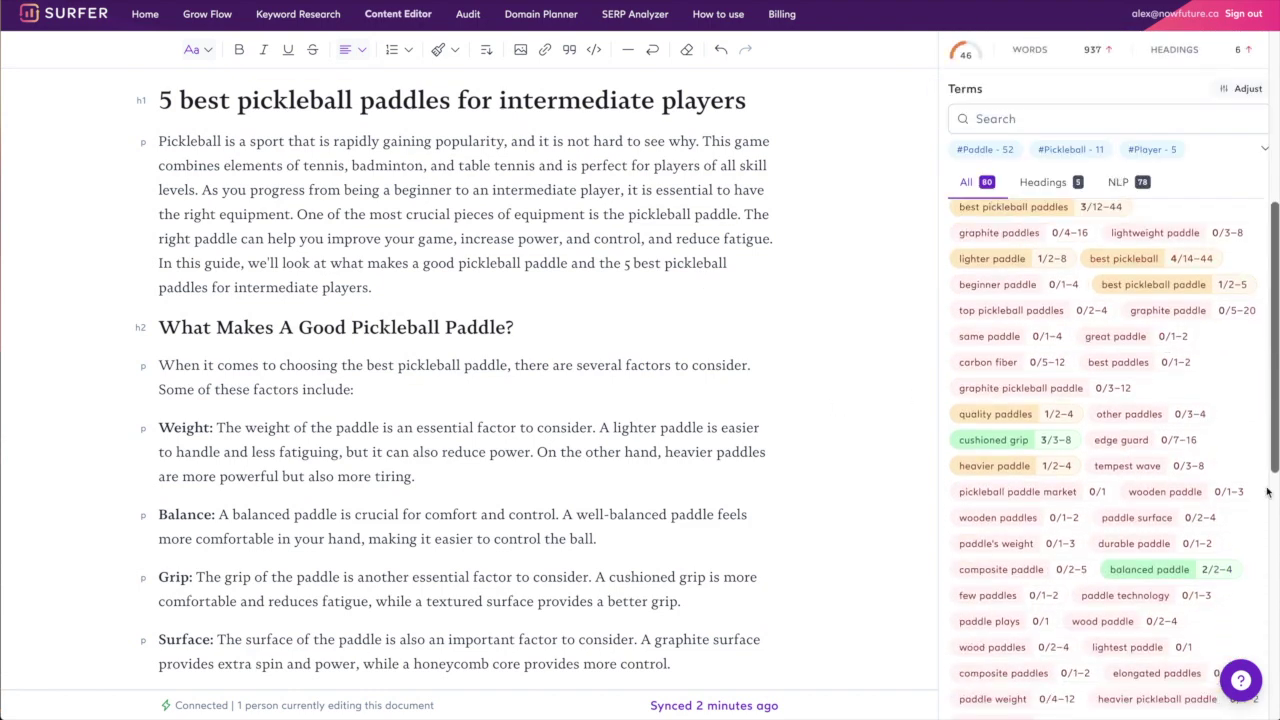
{"action": "scroll", "coordinate": [1267, 491], "scroll_direction": "down", "scroll_amount": 5}
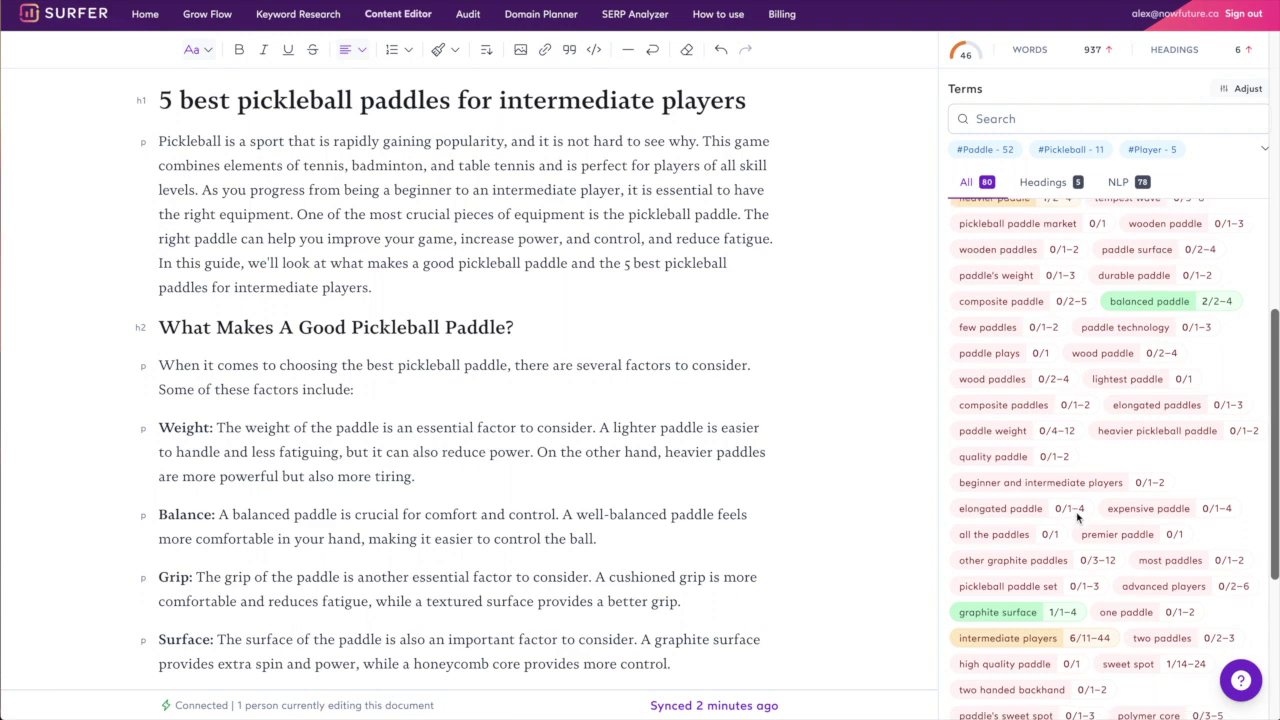
{"action": "scroll", "coordinate": [1077, 515], "scroll_direction": "down", "scroll_amount": 1}
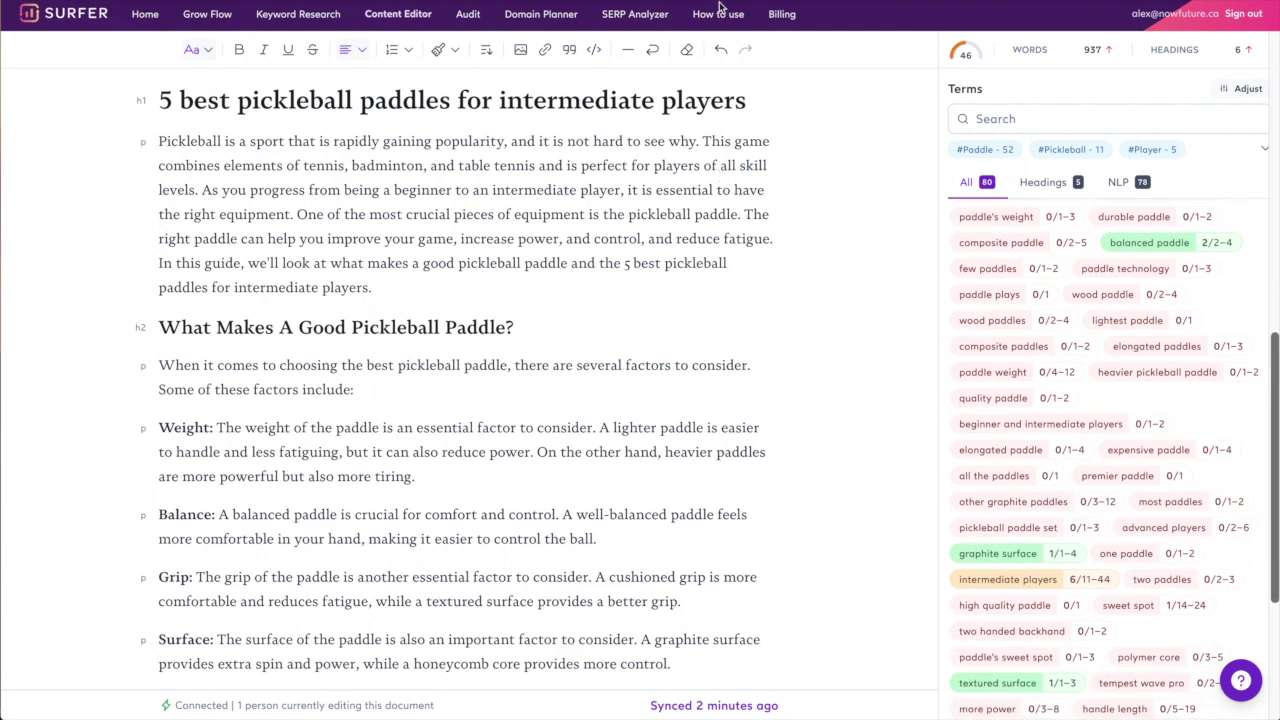